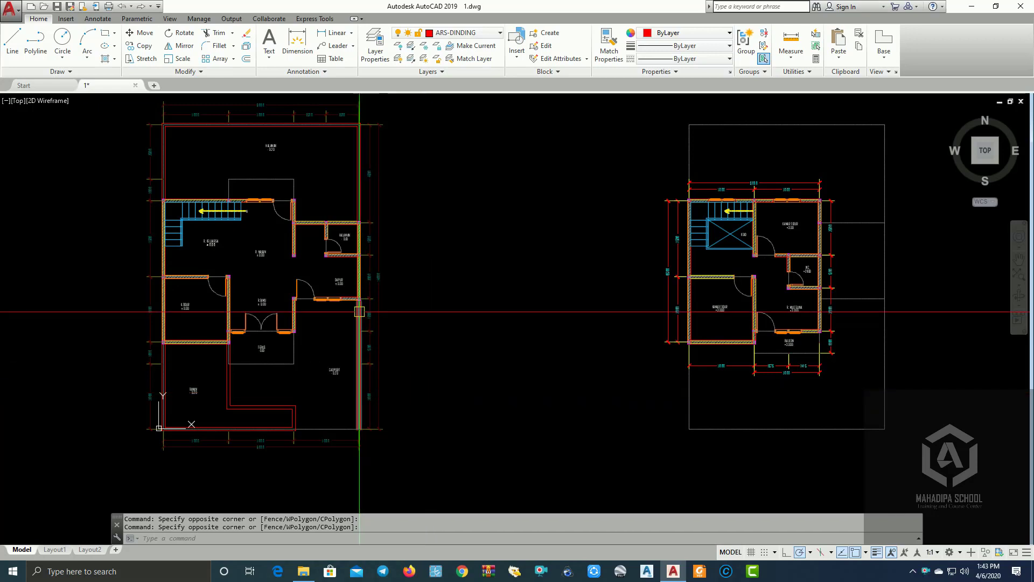
Pan and zoom across the two floor plans to frame the ground-floor plan.
{"action": "mouse_move", "coordinate": [378, 312]}
{"action": "middle_mouse_down"}
{"action": "mouse_move", "coordinate": [464, 344]}
{"action": "mouse_move", "coordinate": [370, 331]}
{"action": "mouse_move", "coordinate": [390, 333]}
{"action": "middle_mouse_up"}
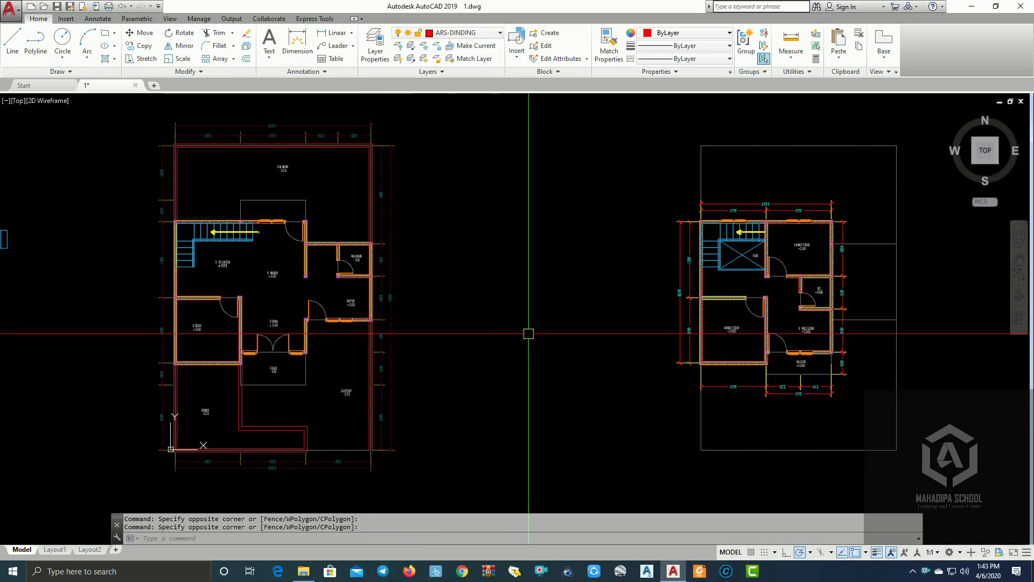
{"action": "scroll", "coordinate": [533, 334], "scroll_direction": "down", "scroll_amount": 2}
{"action": "scroll", "coordinate": [555, 313], "scroll_direction": "up", "scroll_amount": 2}
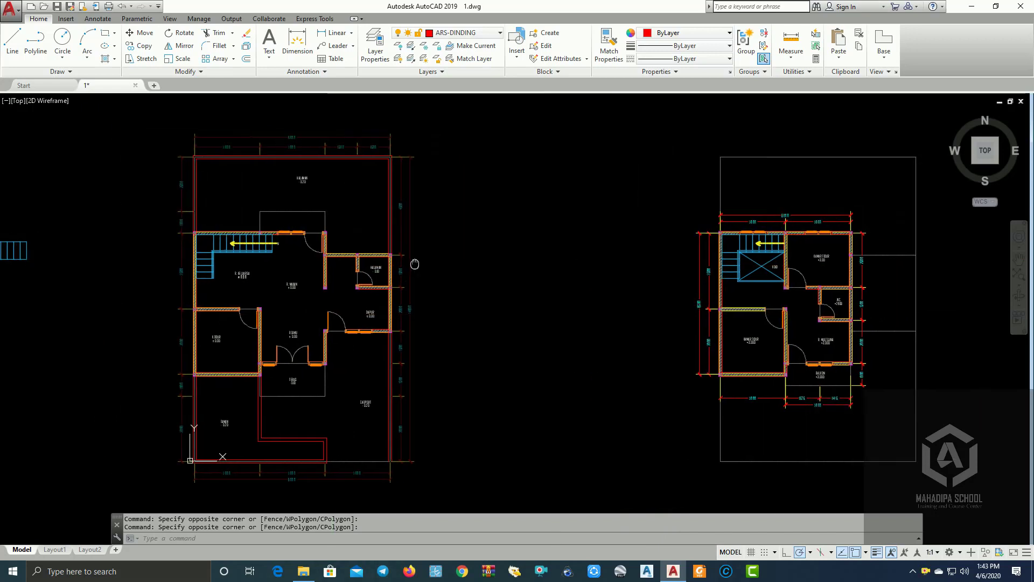
{"action": "middle_click_drag", "start_coordinate": [415, 266], "coordinate": [469, 270]}
{"action": "middle_click_drag", "start_coordinate": [391, 280], "coordinate": [382, 259]}
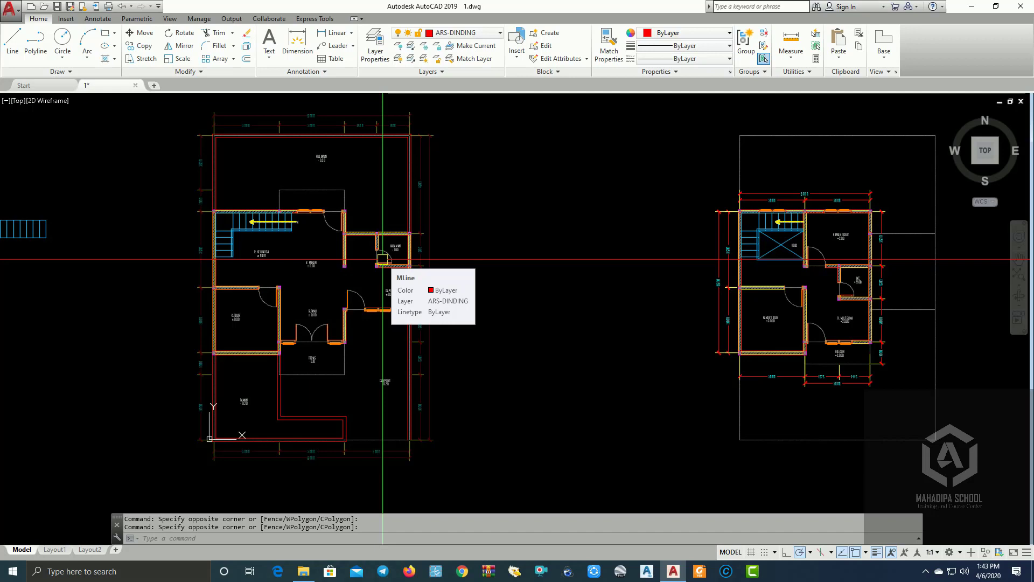
{"action": "middle_click_drag", "start_coordinate": [383, 259], "coordinate": [504, 260]}
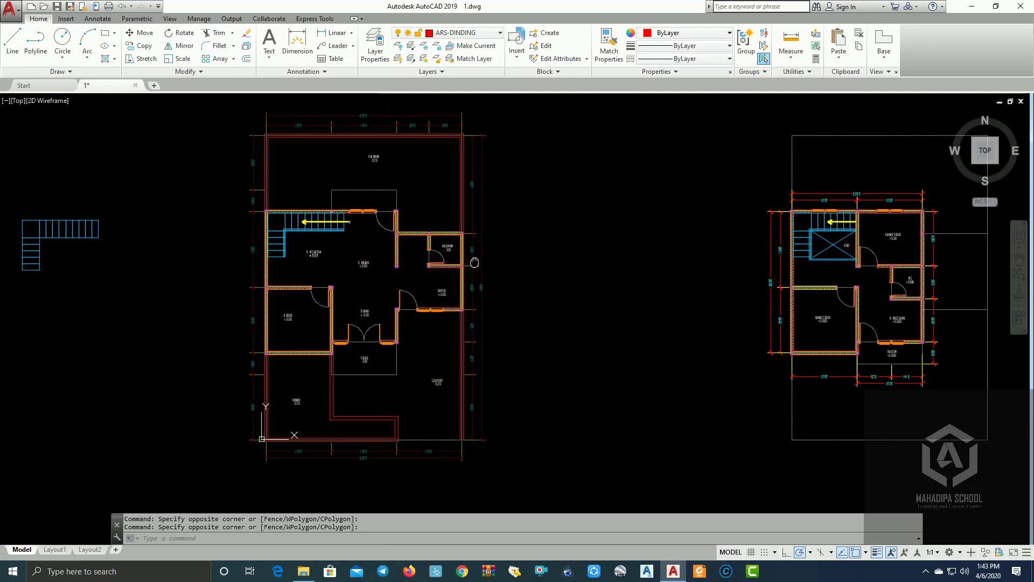
{"action": "mouse_move", "coordinate": [364, 225]}
{"action": "middle_mouse_down"}
{"action": "mouse_move", "coordinate": [257, 207]}
{"action": "mouse_move", "coordinate": [306, 255]}
{"action": "middle_mouse_up"}
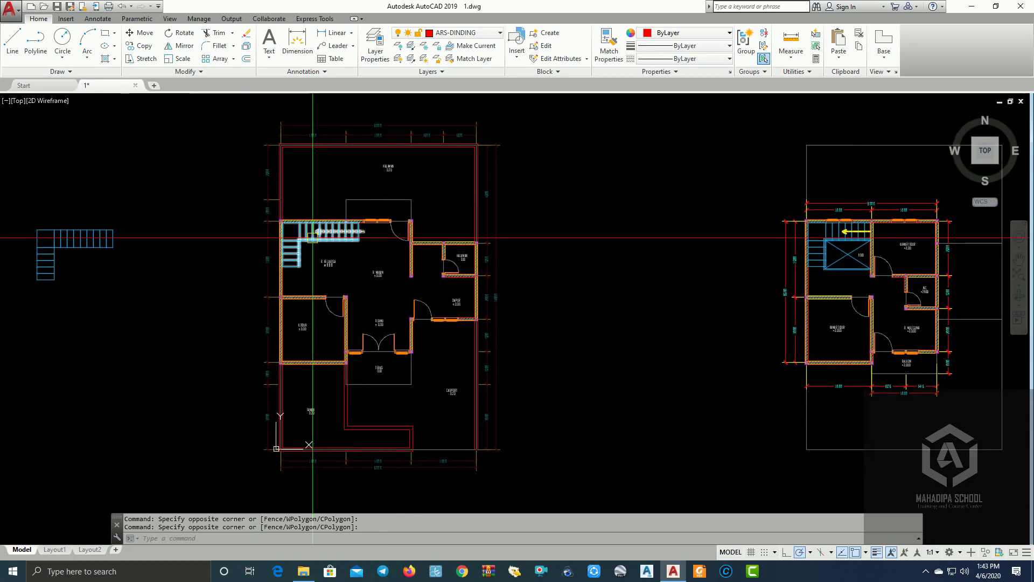
{"action": "middle_click_drag", "start_coordinate": [418, 278], "coordinate": [374, 273]}
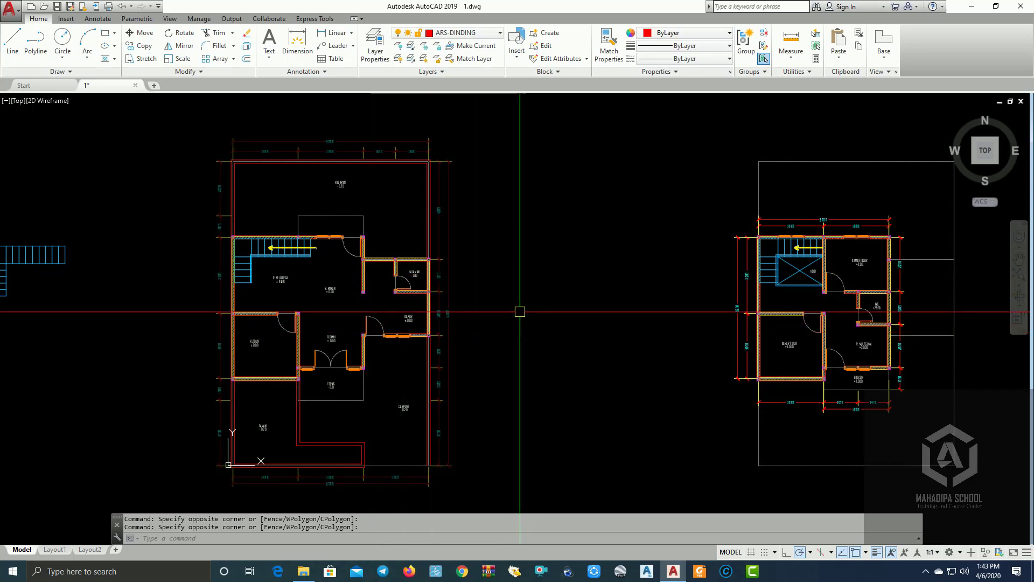
{"action": "middle_click_drag", "start_coordinate": [658, 316], "coordinate": [542, 279]}
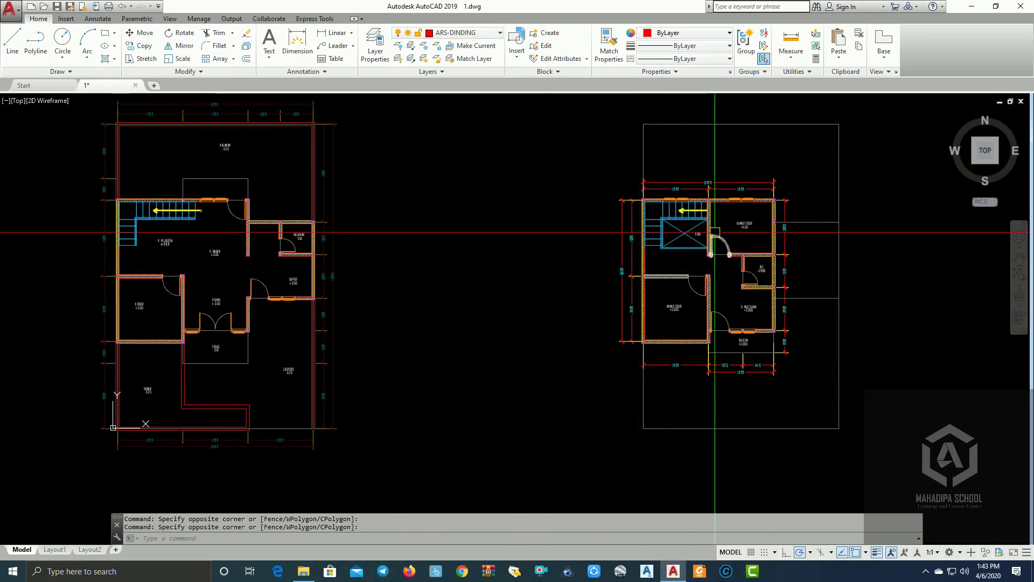
{"action": "scroll", "coordinate": [590, 276], "scroll_direction": "down", "scroll_amount": 2}
{"action": "scroll", "coordinate": [547, 246], "scroll_direction": "up", "scroll_amount": 2}
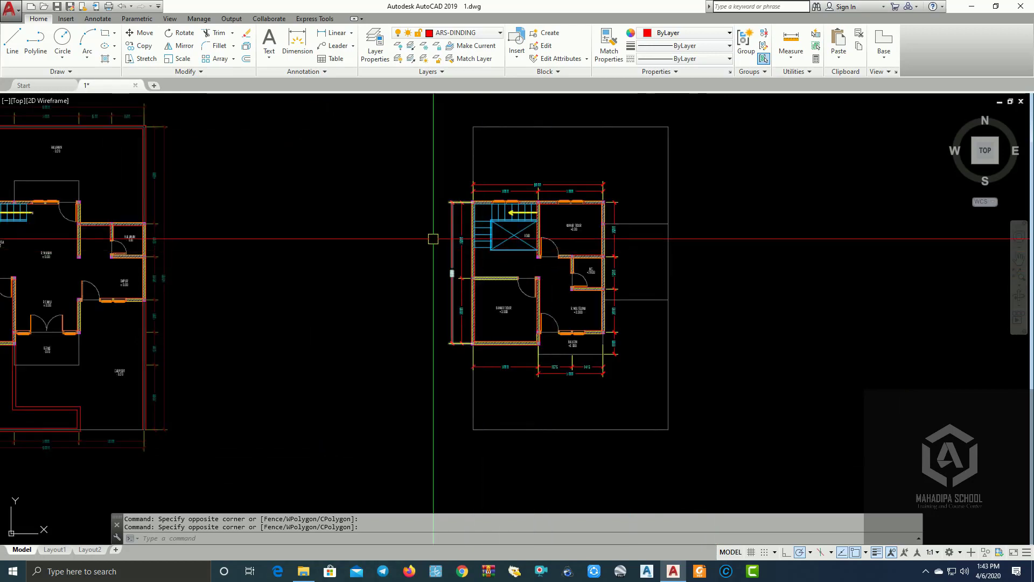
{"action": "middle_click_drag", "start_coordinate": [434, 236], "coordinate": [633, 321]}
{"action": "middle_click_drag", "start_coordinate": [462, 277], "coordinate": [572, 264]}
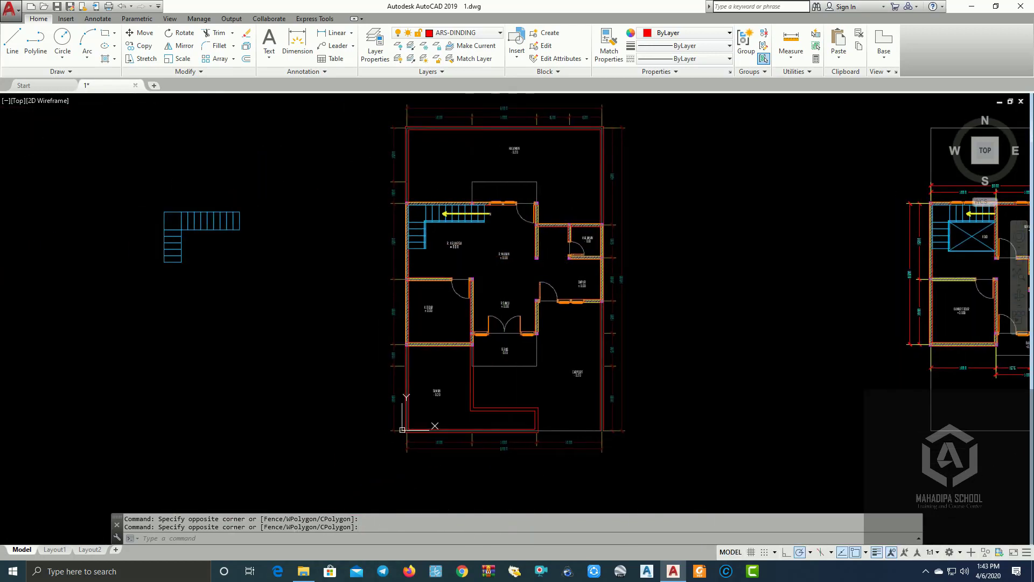
{"action": "middle_click_drag", "start_coordinate": [692, 255], "coordinate": [489, 243]}
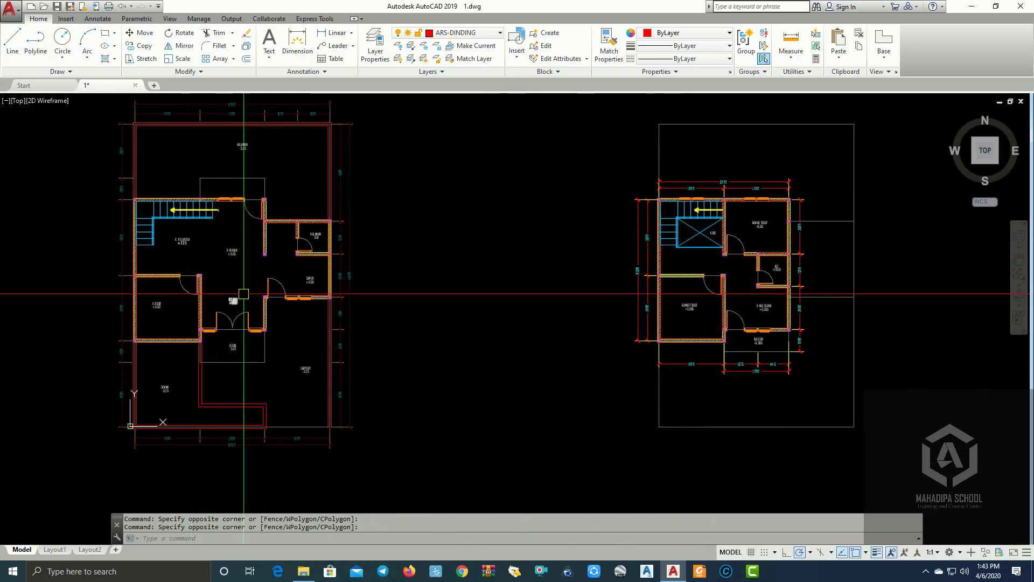
{"action": "middle_click_drag", "start_coordinate": [249, 259], "coordinate": [420, 271]}
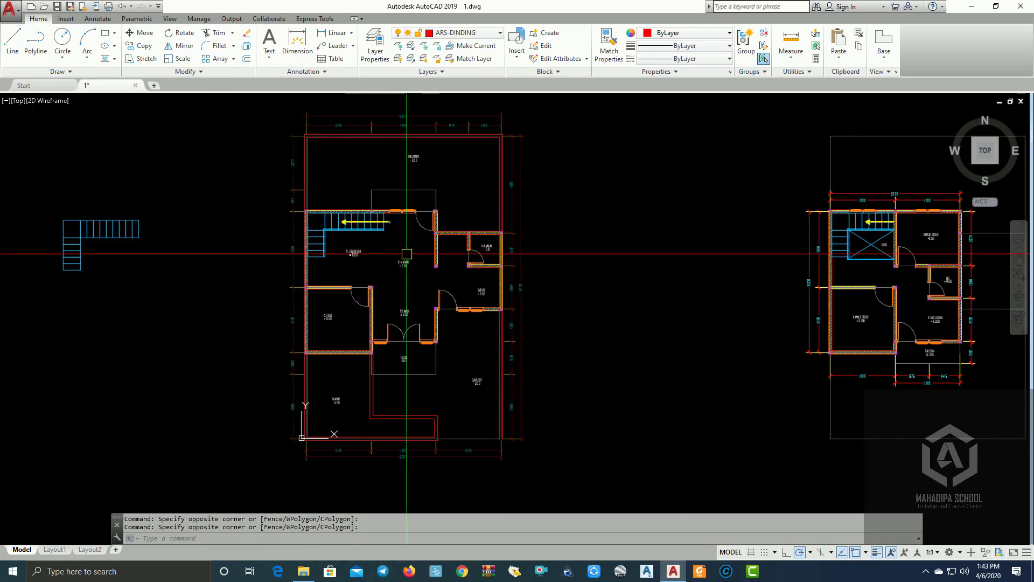
{"action": "middle_click_drag", "start_coordinate": [568, 350], "coordinate": [430, 352]}
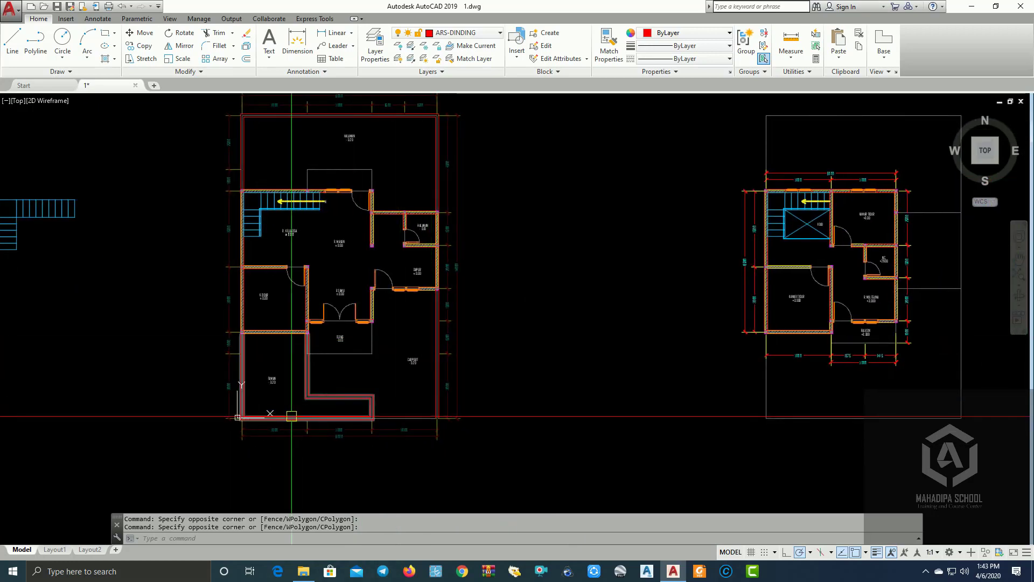
{"action": "mouse_move", "coordinate": [330, 395]}
{"action": "middle_mouse_down"}
{"action": "mouse_move", "coordinate": [268, 435]}
{"action": "mouse_move", "coordinate": [430, 422]}
{"action": "mouse_move", "coordinate": [398, 451]}
{"action": "middle_mouse_up"}
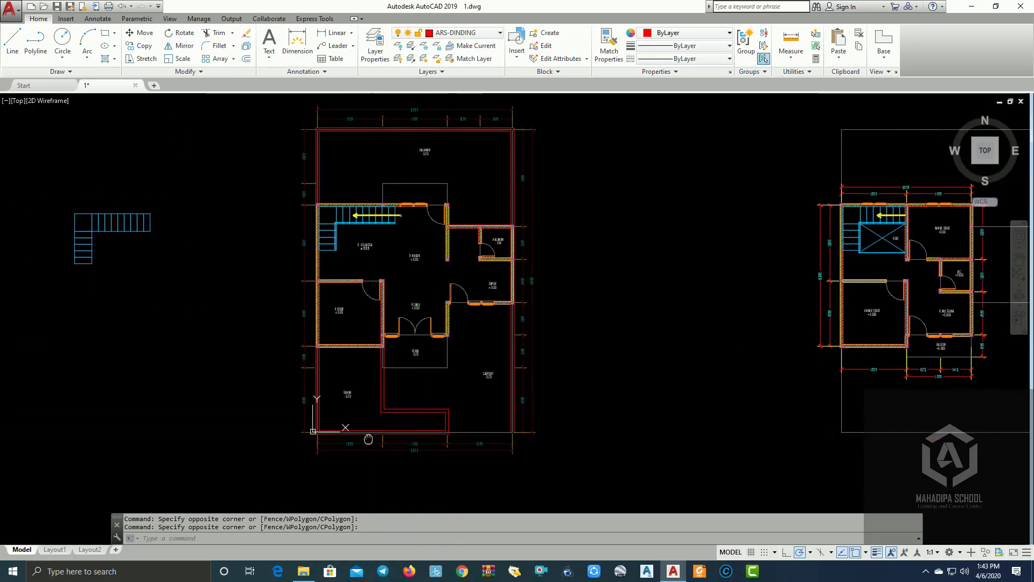
{"action": "middle_click_drag", "start_coordinate": [444, 415], "coordinate": [441, 401]}
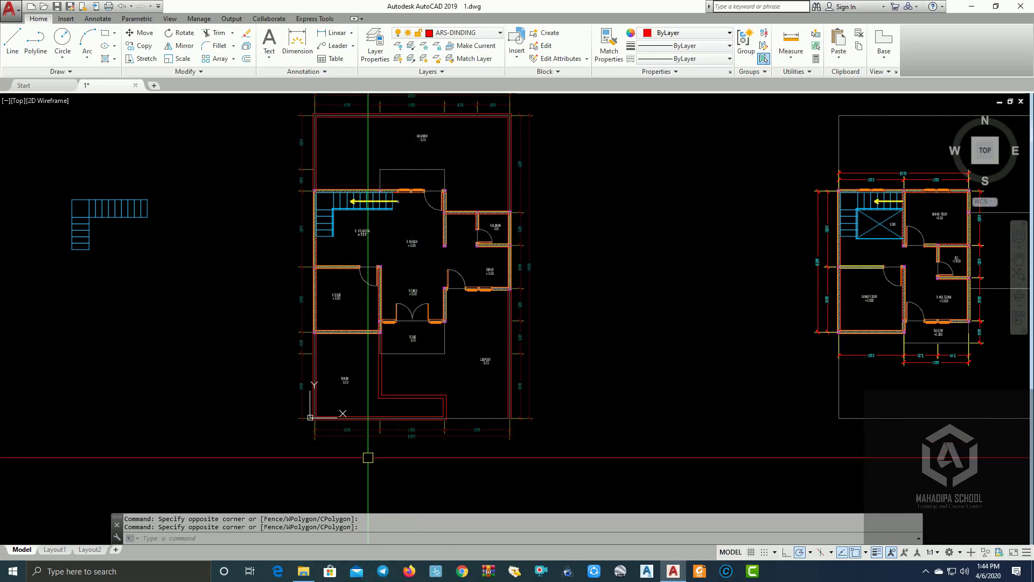
{"action": "scroll", "coordinate": [368, 451], "scroll_direction": "down", "scroll_amount": 2}
{"action": "middle_click_drag", "start_coordinate": [406, 454], "coordinate": [307, 427]}
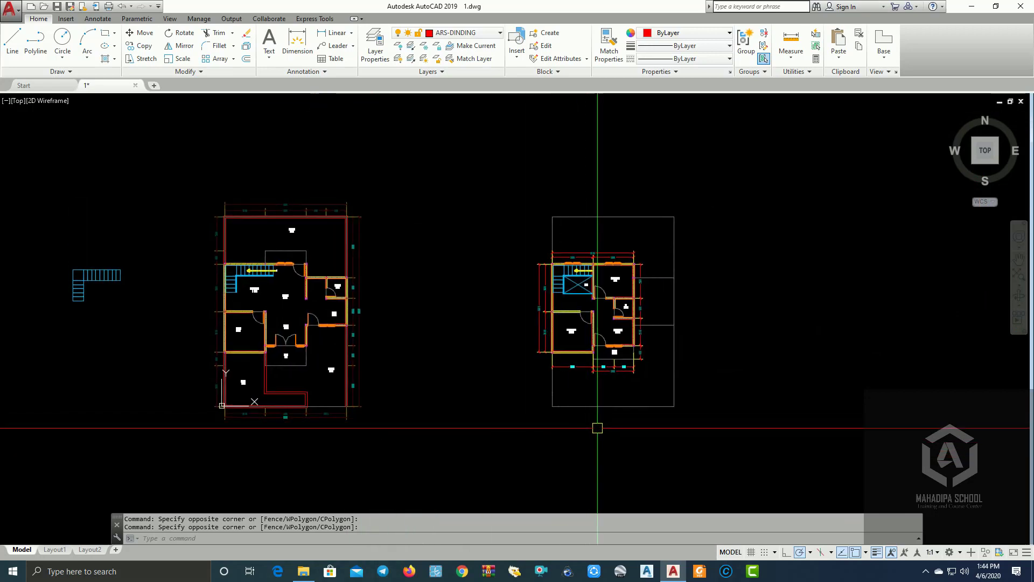
Make ARS-TEXT the current layer and bring up the Annotate tools.
{"action": "left_click", "coordinate": [498, 34]}
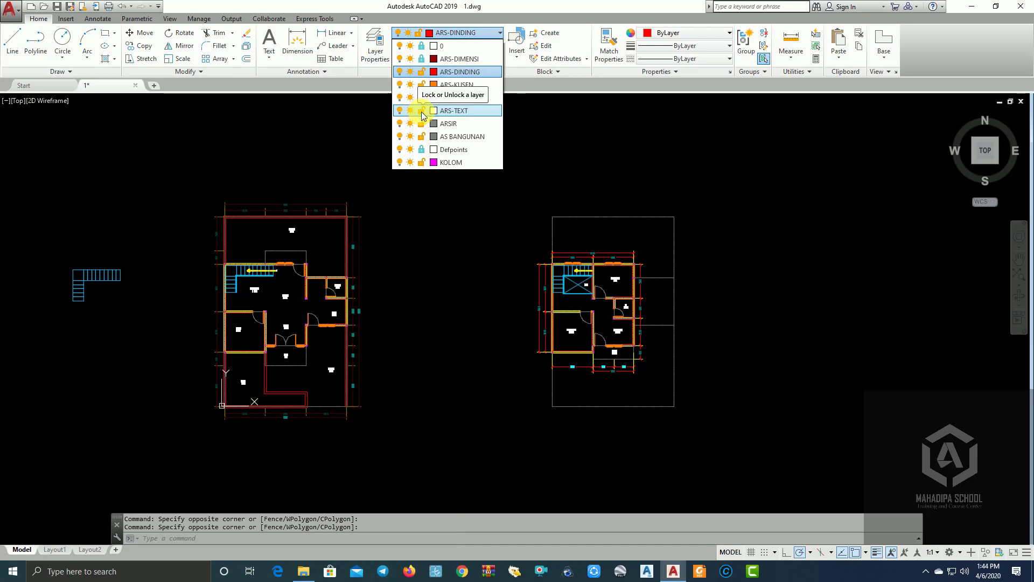
{"action": "left_click", "coordinate": [460, 111]}
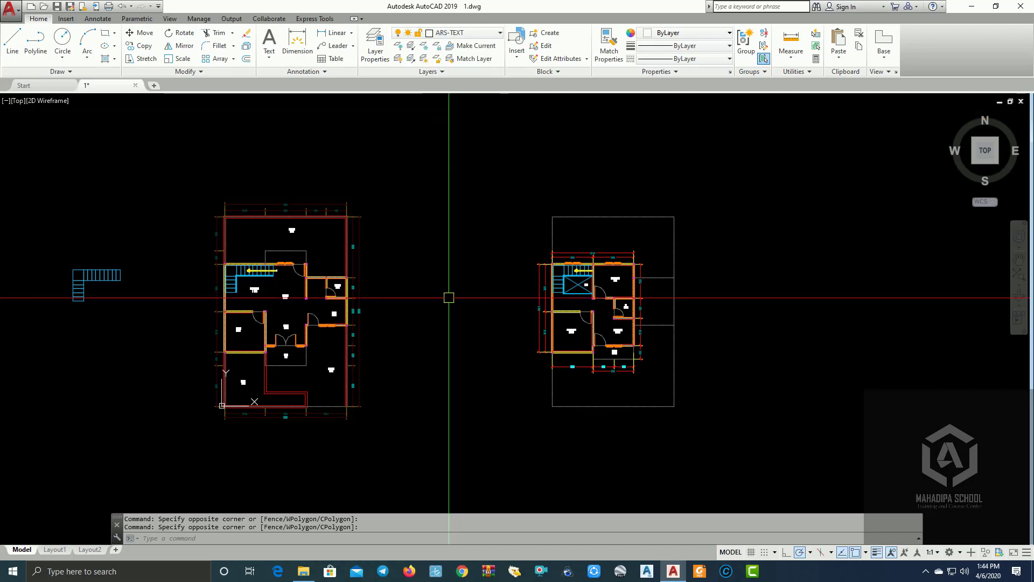
{"action": "scroll", "coordinate": [240, 427], "scroll_direction": "up", "scroll_amount": 3}
{"action": "scroll", "coordinate": [240, 427], "scroll_direction": "up", "scroll_amount": 3}
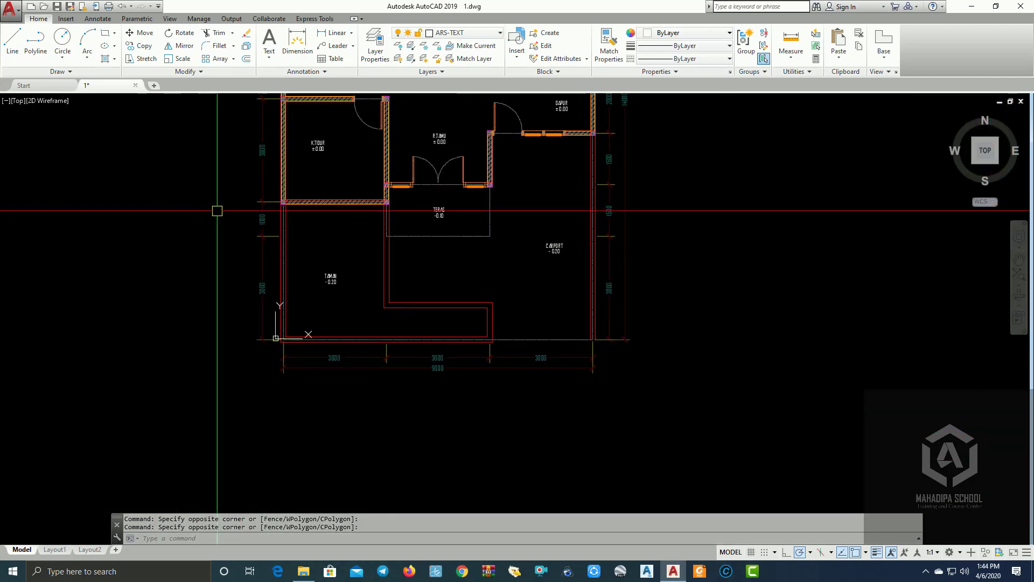
{"action": "left_click", "coordinate": [90, 18]}
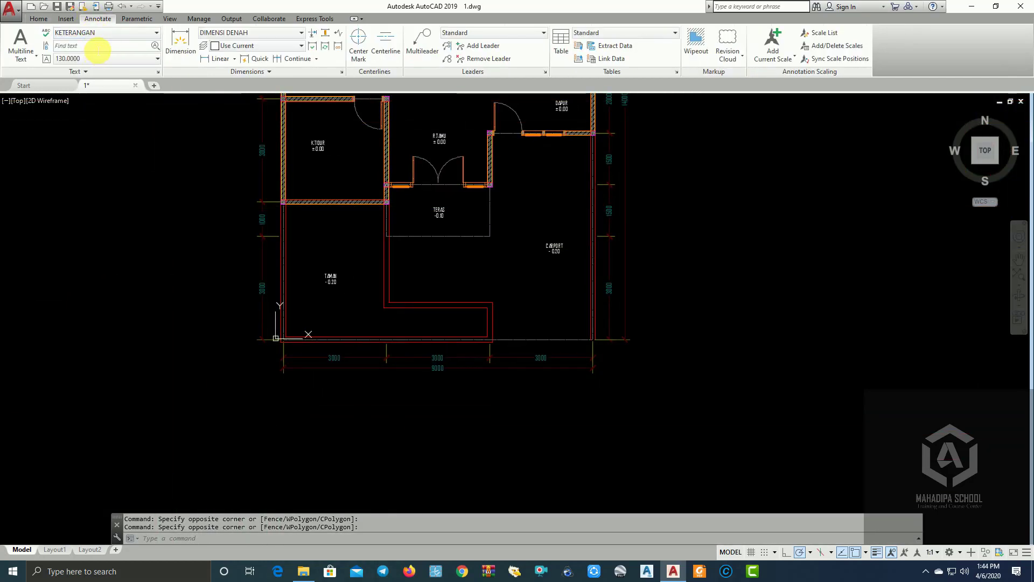
Set the current text style to KETERANGAN, keeping its text height.
{"action": "left_click", "coordinate": [133, 33]}
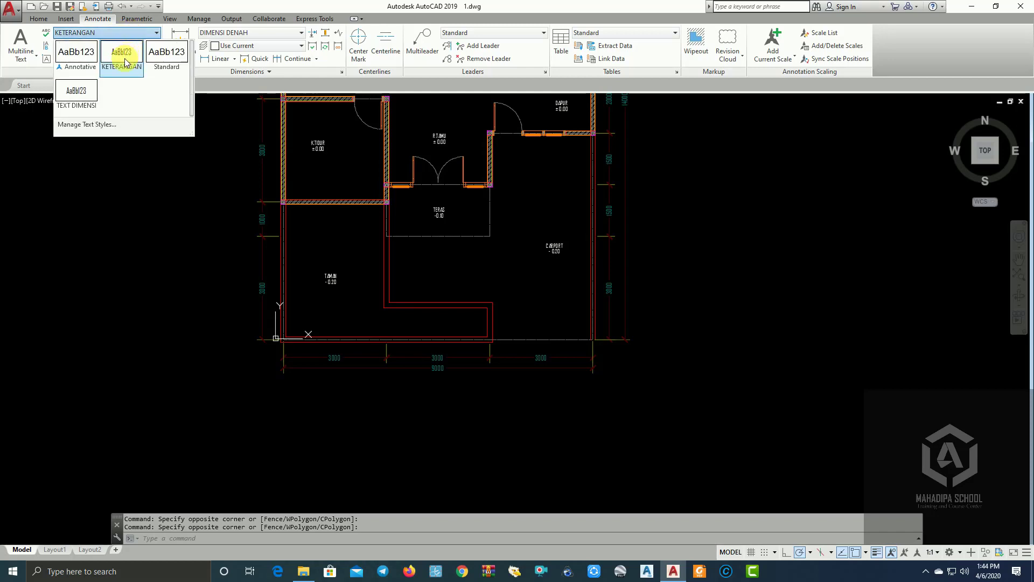
{"action": "left_click", "coordinate": [124, 58]}
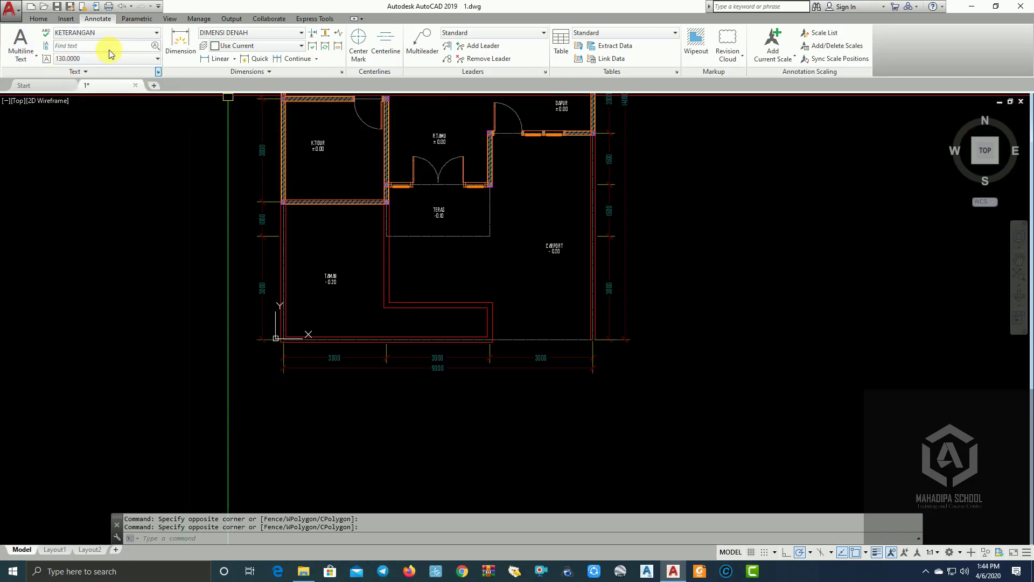
{"action": "key", "text": "Return"}
Place a multiline text box below the left plan reading 'DENAH LANTAI 1'.
{"action": "left_click", "coordinate": [36, 59]}
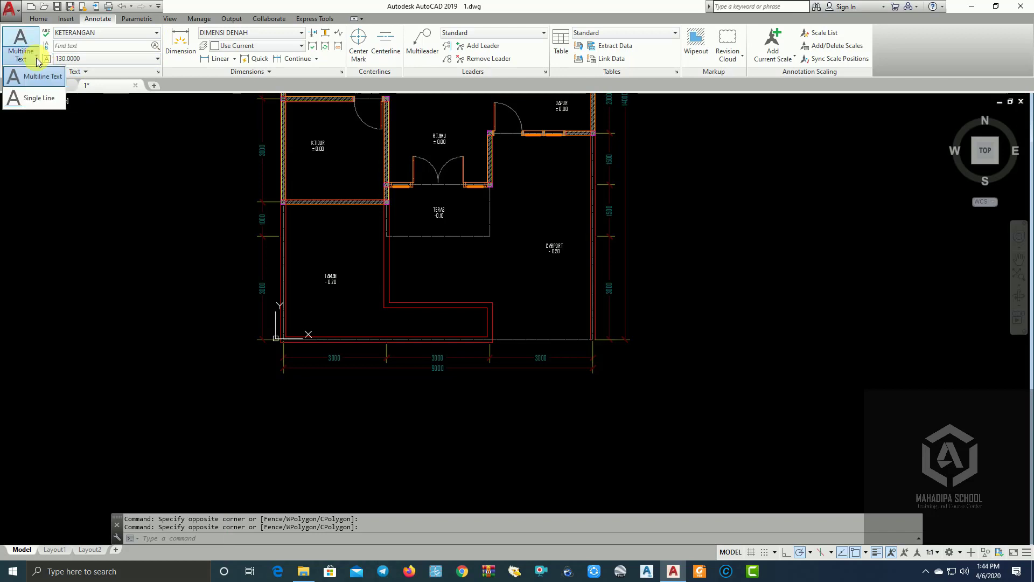
{"action": "left_click", "coordinate": [34, 81]}
{"action": "middle_click_drag", "start_coordinate": [389, 410], "coordinate": [298, 302]}
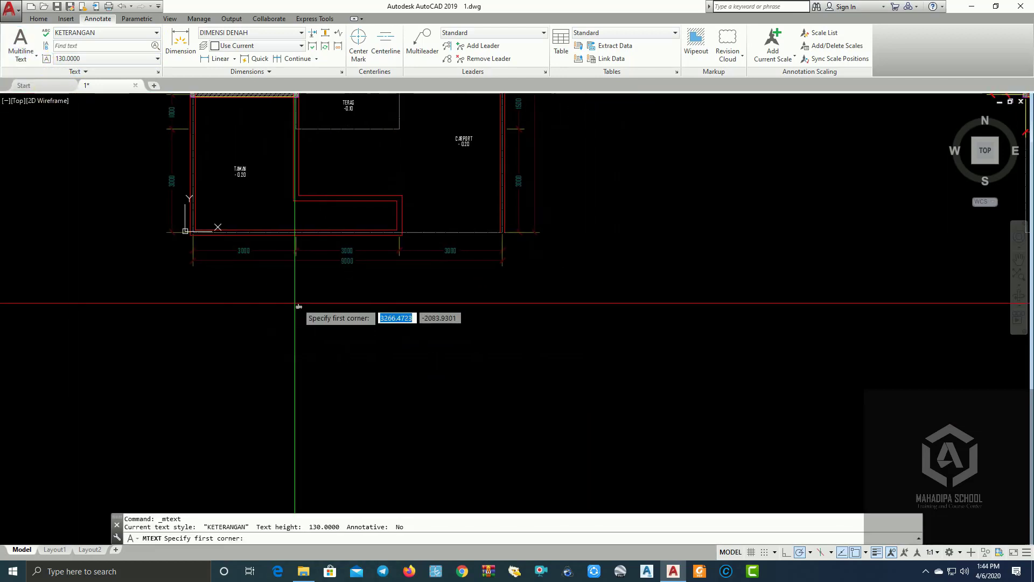
{"action": "left_click", "coordinate": [276, 288]}
{"action": "left_click", "coordinate": [424, 326]}
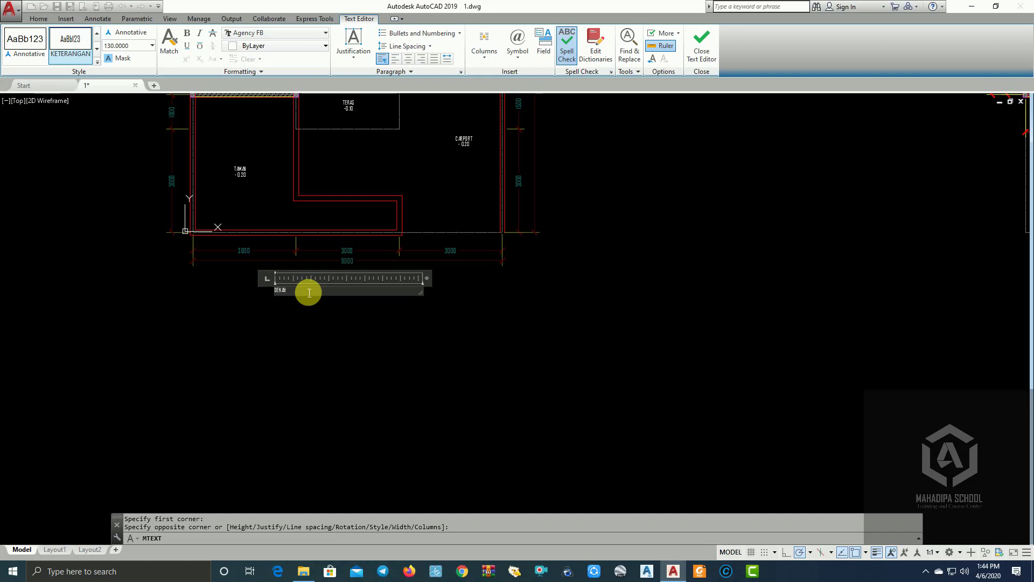
{"action": "scroll", "coordinate": [290, 293], "scroll_direction": "up", "scroll_amount": 4}
{"action": "scroll", "coordinate": [288, 295], "scroll_direction": "up", "scroll_amount": 2}
{"action": "type", "text": "LANTAI 1"}
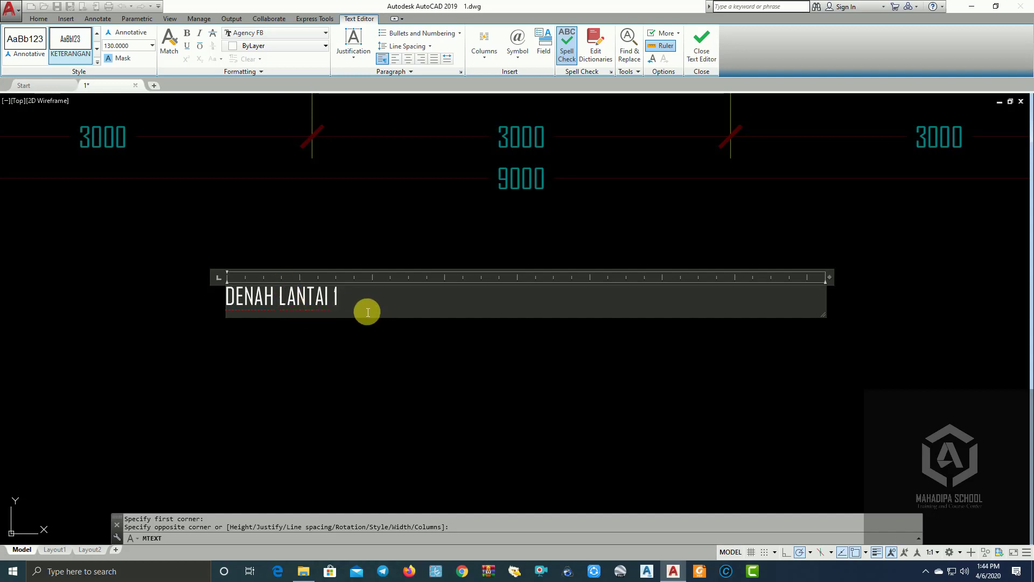
{"action": "key", "text": "Return"}
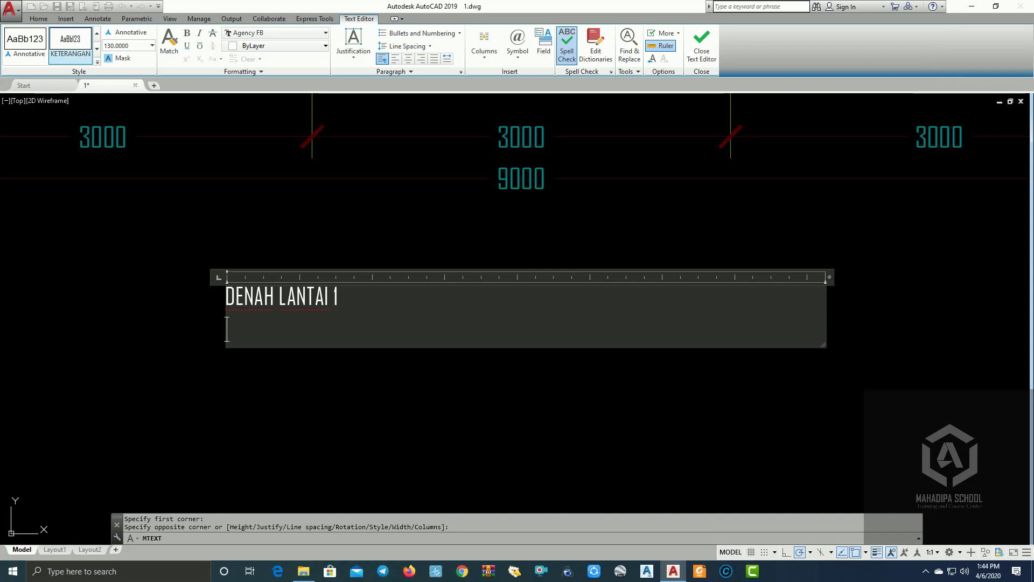
{"action": "left_click", "coordinate": [896, 97]}
Set Windows display scaling to 150% via Display settings, then return to AutoCAD.
{"action": "left_click", "coordinate": [979, 7]}
{"action": "right_click", "coordinate": [549, 119]}
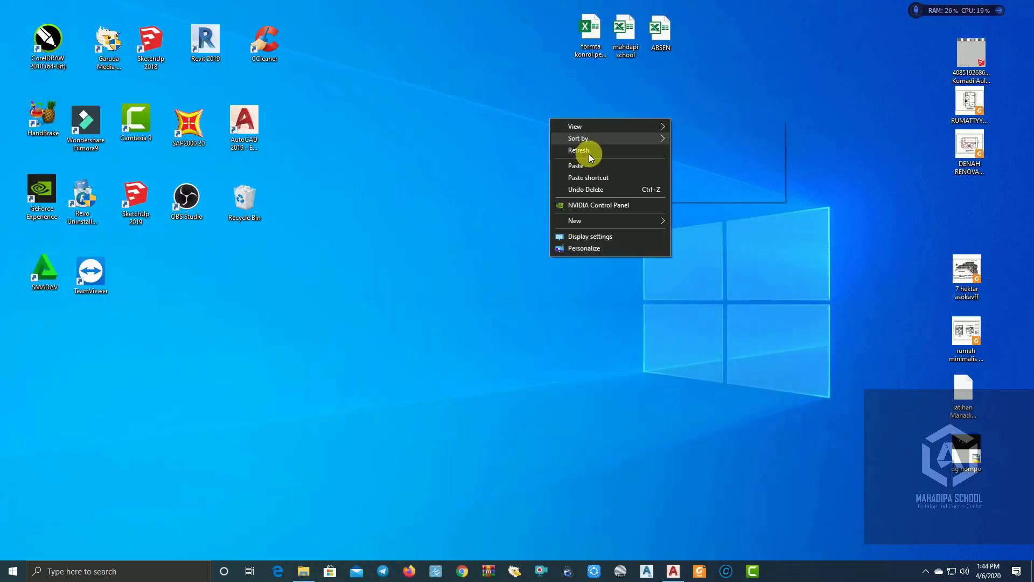
{"action": "left_click", "coordinate": [597, 237]}
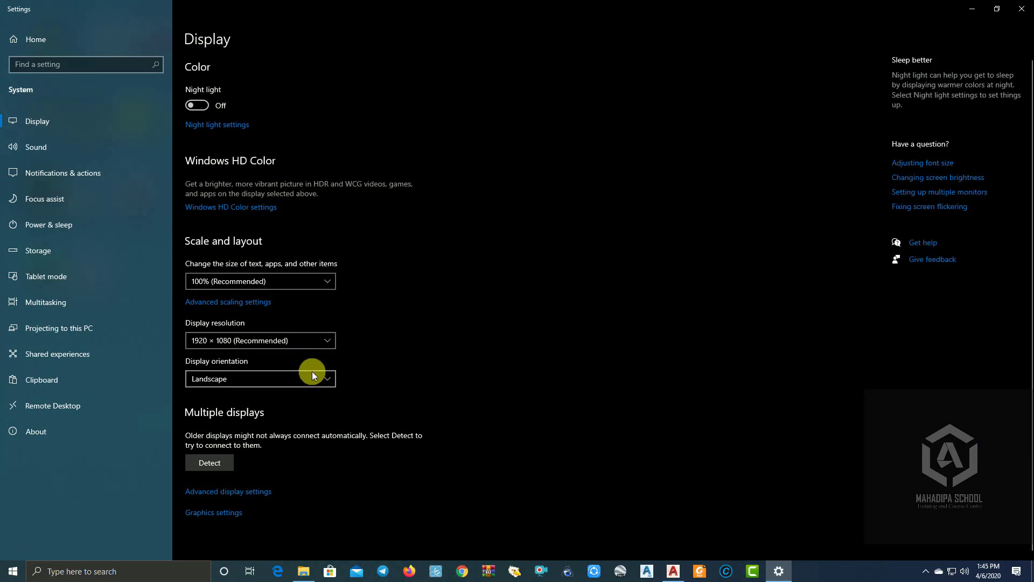
{"action": "left_click", "coordinate": [324, 277]}
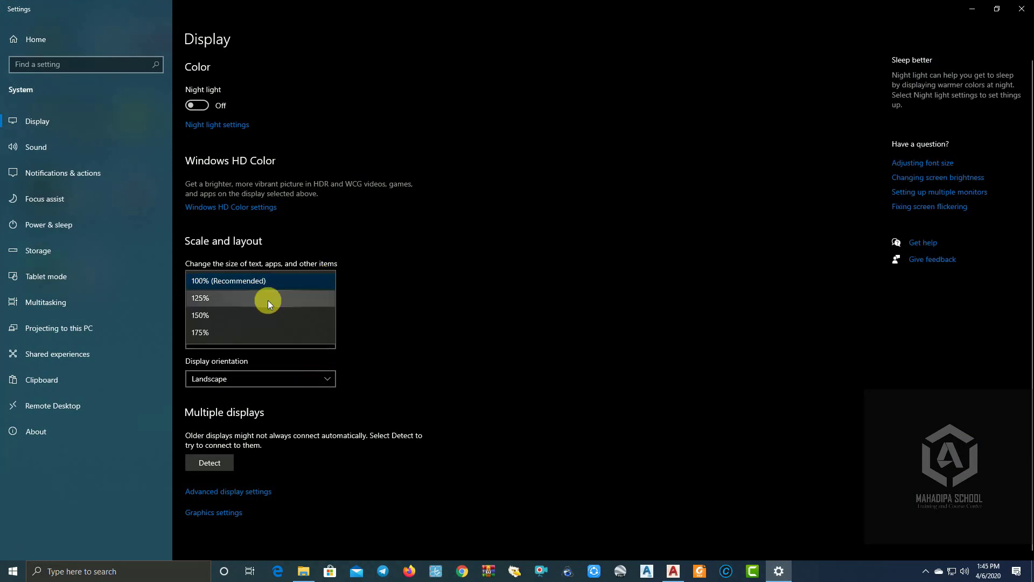
{"action": "left_click", "coordinate": [264, 314]}
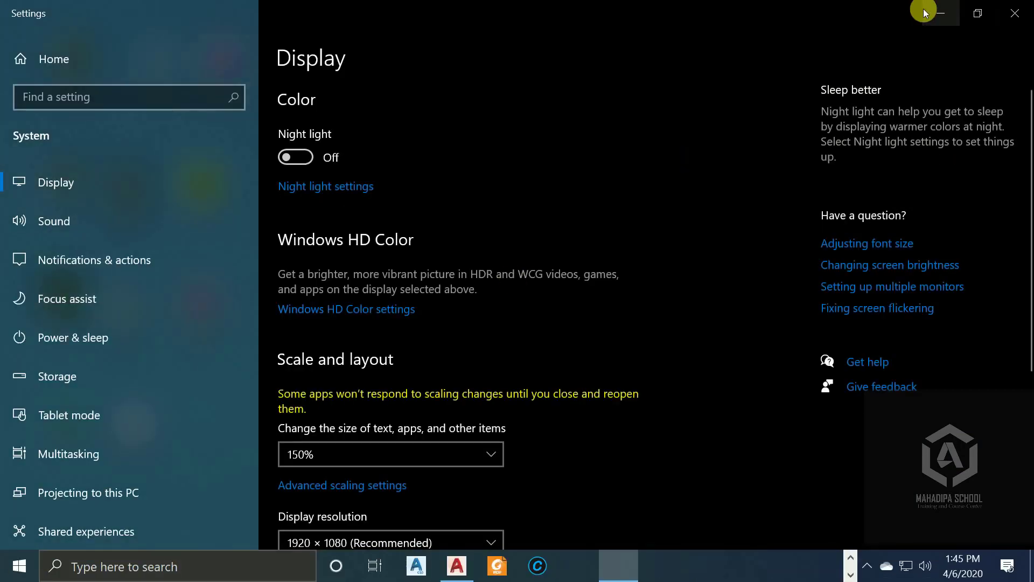
{"action": "left_click", "coordinate": [925, 10]}
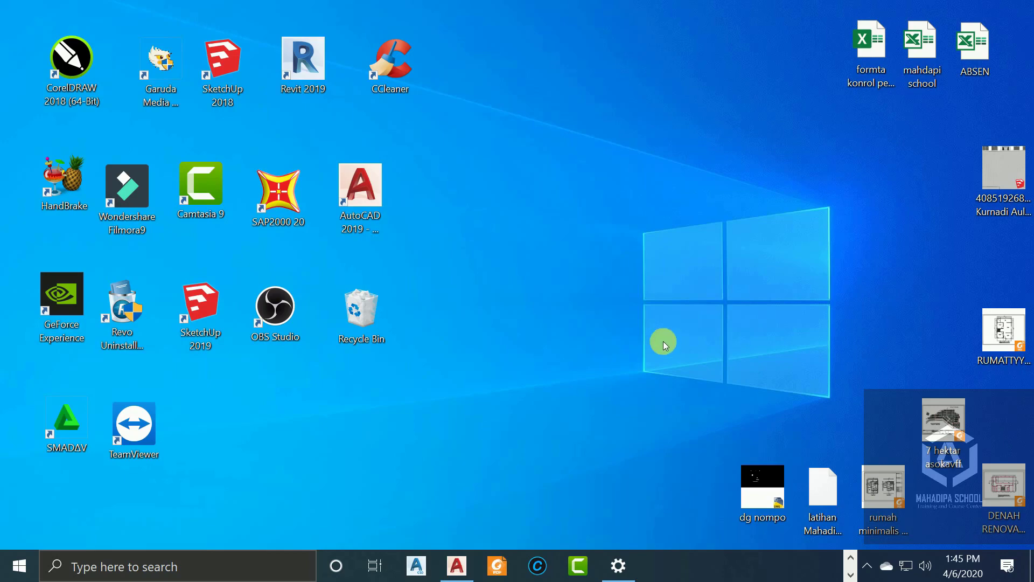
{"action": "left_click", "coordinate": [456, 566]}
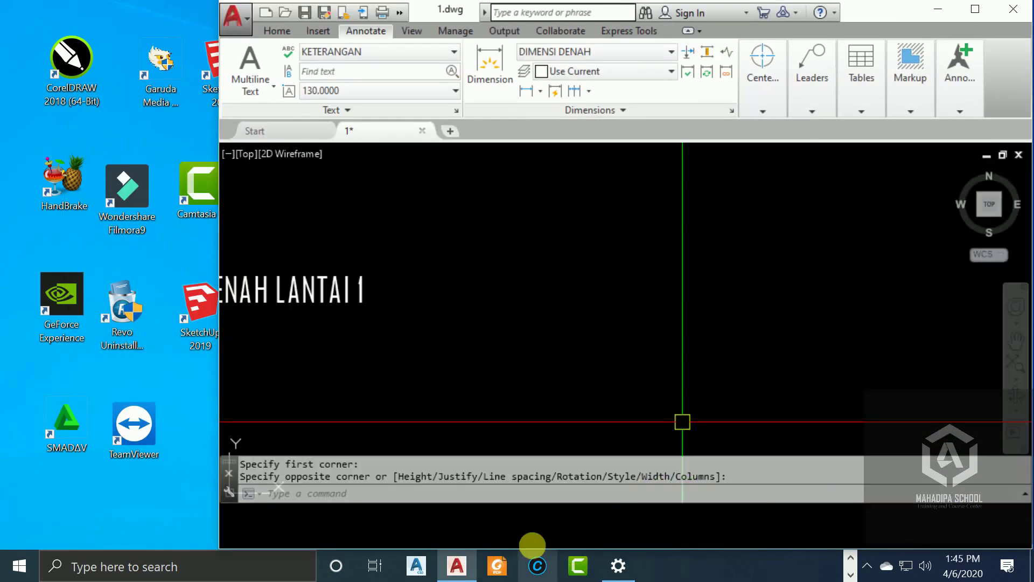
Maximize AutoCAD and frame the DENAH LANTAI 1 title below the left plan.
{"action": "left_click", "coordinate": [975, 11]}
{"action": "scroll", "coordinate": [271, 409], "scroll_direction": "down", "scroll_amount": 5}
{"action": "middle_click_drag", "start_coordinate": [226, 355], "coordinate": [450, 396]}
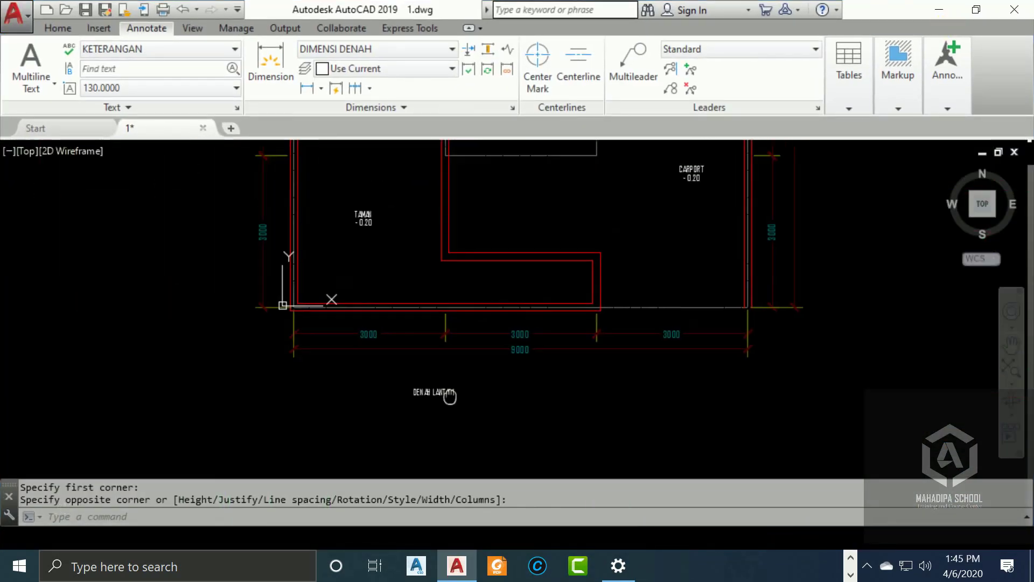
{"action": "scroll", "coordinate": [316, 415], "scroll_direction": "down", "scroll_amount": 3}
{"action": "middle_click_drag", "start_coordinate": [323, 409], "coordinate": [346, 296]}
{"action": "scroll", "coordinate": [302, 351], "scroll_direction": "down", "scroll_amount": 2}
{"action": "mouse_move", "coordinate": [302, 350]}
{"action": "middle_mouse_down"}
{"action": "mouse_move", "coordinate": [345, 446]}
{"action": "mouse_move", "coordinate": [420, 380]}
{"action": "middle_mouse_up"}
{"action": "scroll", "coordinate": [345, 446], "scroll_direction": "up", "scroll_amount": 6}
{"action": "scroll", "coordinate": [350, 425], "scroll_direction": "up", "scroll_amount": 4}
{"action": "left_click", "coordinate": [495, 396]}
{"action": "left_click", "coordinate": [435, 345]}
{"action": "mouse_move", "coordinate": [418, 331]}
{"action": "middle_mouse_down"}
{"action": "mouse_move", "coordinate": [564, 338]}
{"action": "mouse_move", "coordinate": [469, 383]}
{"action": "mouse_move", "coordinate": [450, 341]}
{"action": "middle_mouse_up"}
{"action": "scroll", "coordinate": [383, 333], "scroll_direction": "up", "scroll_amount": 1}
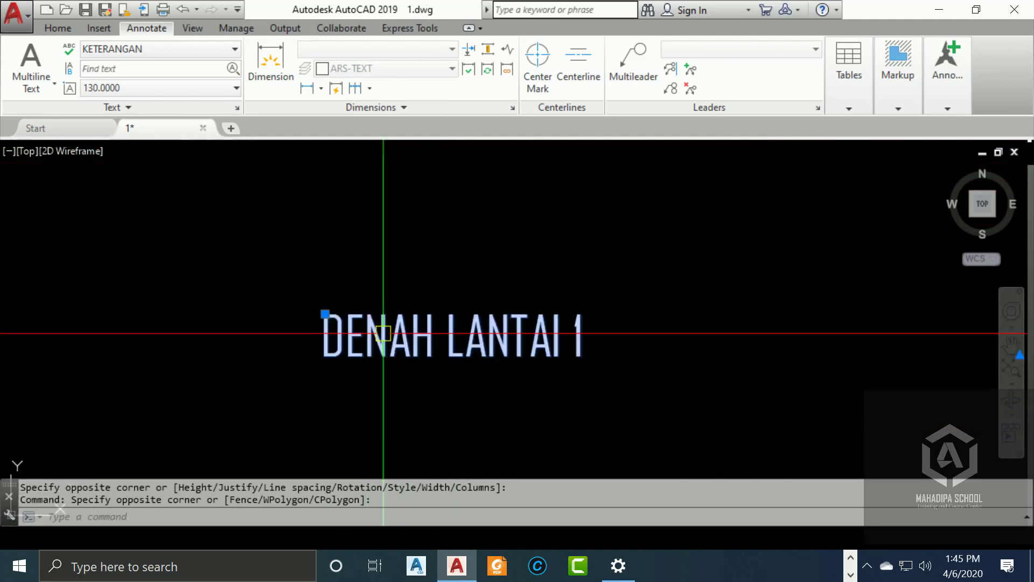
{"action": "scroll", "coordinate": [383, 334], "scroll_direction": "down", "scroll_amount": 5}
{"action": "scroll", "coordinate": [549, 362], "scroll_direction": "up", "scroll_amount": 2}
{"action": "mouse_move", "coordinate": [549, 363]}
{"action": "middle_mouse_down"}
{"action": "mouse_move", "coordinate": [543, 395]}
{"action": "mouse_move", "coordinate": [623, 356]}
{"action": "middle_mouse_up"}
{"action": "scroll", "coordinate": [543, 395], "scroll_direction": "up", "scroll_amount": 3}
{"action": "key", "text": "Escape"}
{"action": "scroll", "coordinate": [479, 366], "scroll_direction": "up", "scroll_amount": 3}
{"action": "scroll", "coordinate": [485, 368], "scroll_direction": "up", "scroll_amount": 3}
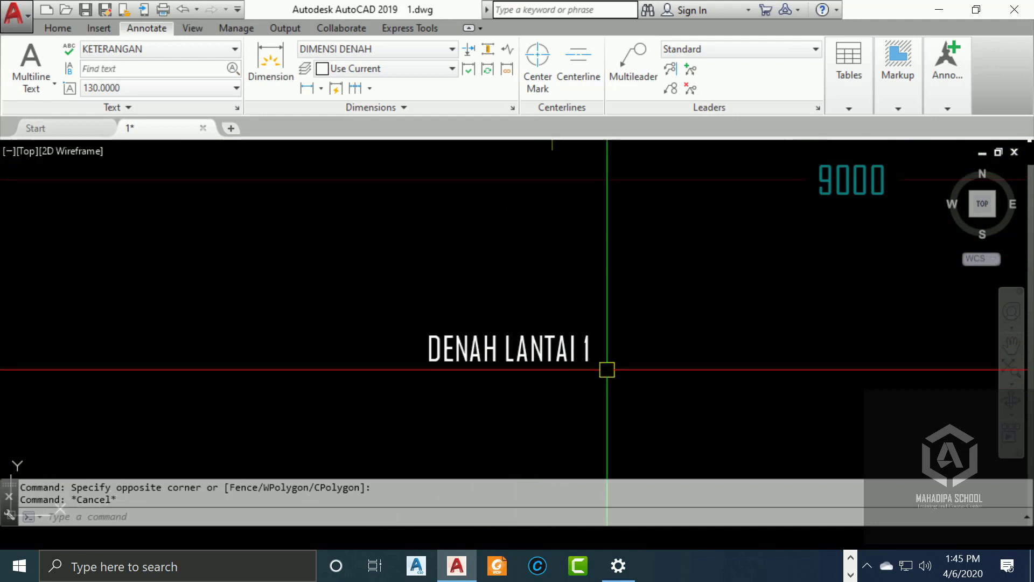
Add a second line 'Skala 1:' beneath DENAH LANTAI 1 in the title.
{"action": "double_click", "coordinate": [586, 353]}
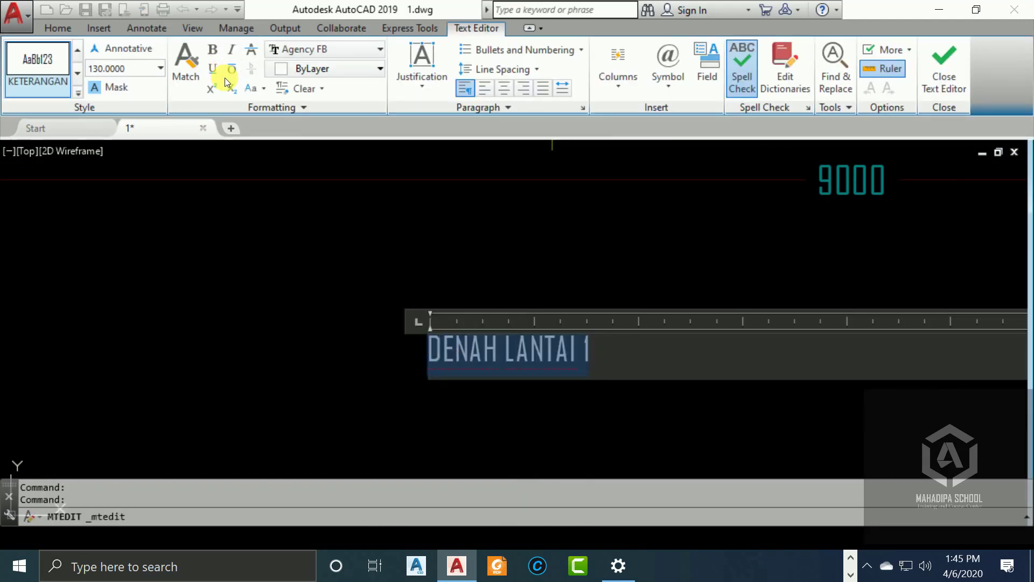
{"action": "left_click", "coordinate": [626, 352]}
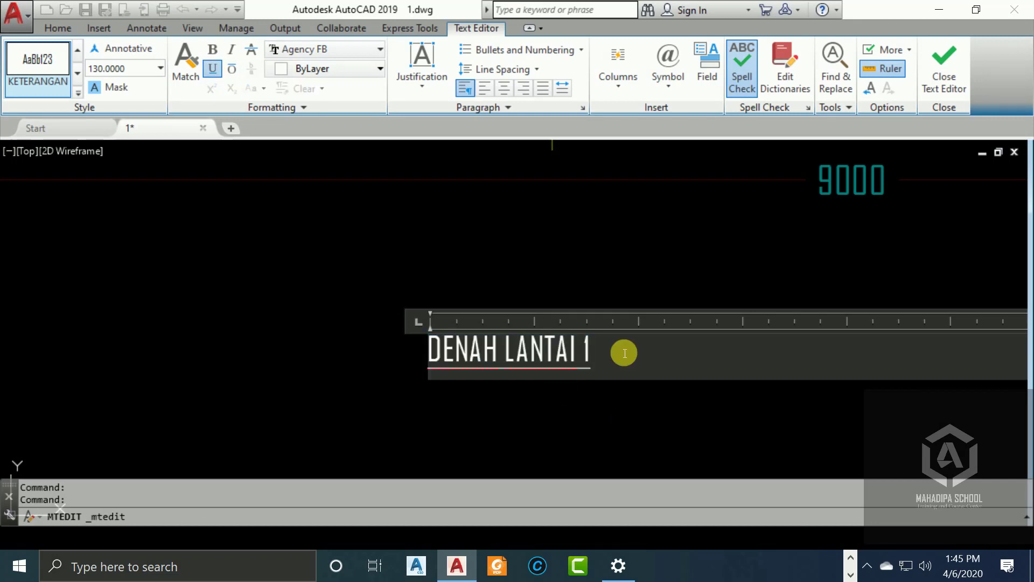
{"action": "key", "text": "Return"}
{"action": "type", "text": "Skala"}
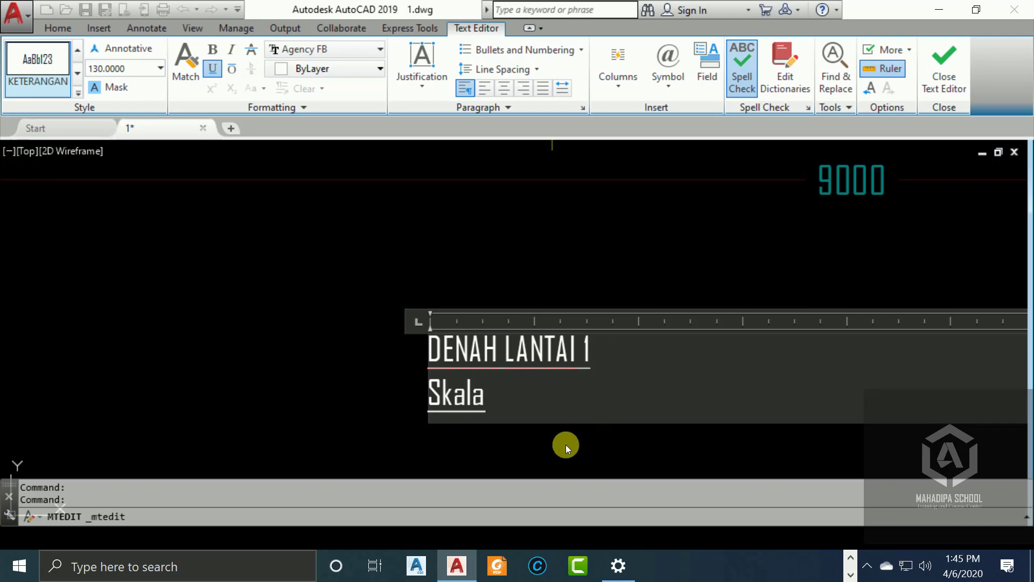
{"action": "type", "text": "1"}
{"action": "type", "text": ":"}
{"action": "left_click", "coordinate": [566, 431]}
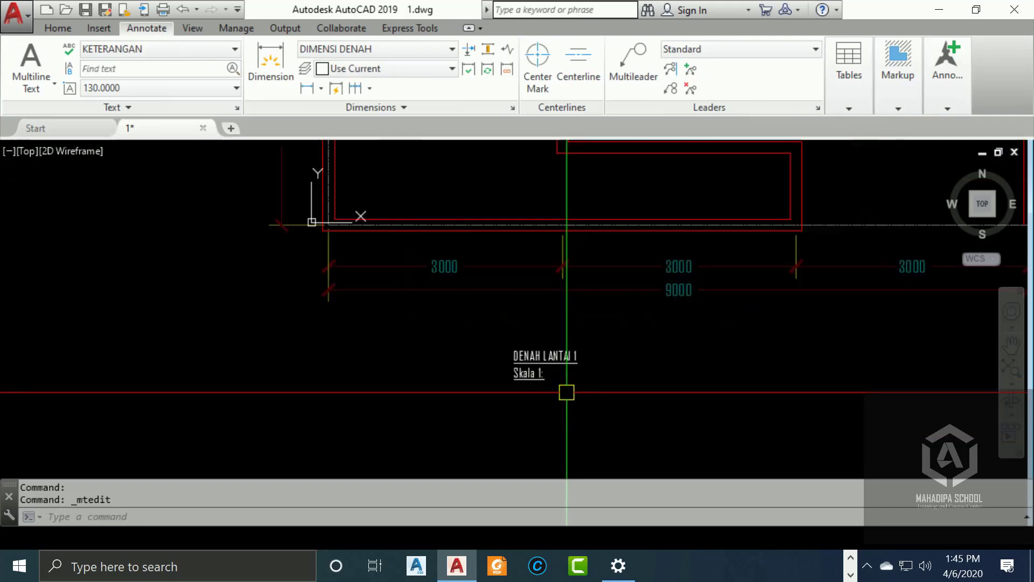
Reformat the Skala 1: line in the Text Editor, then window-select the title.
{"action": "scroll", "coordinate": [508, 397], "scroll_direction": "up", "scroll_amount": 4}
{"action": "double_click", "coordinate": [470, 383]}
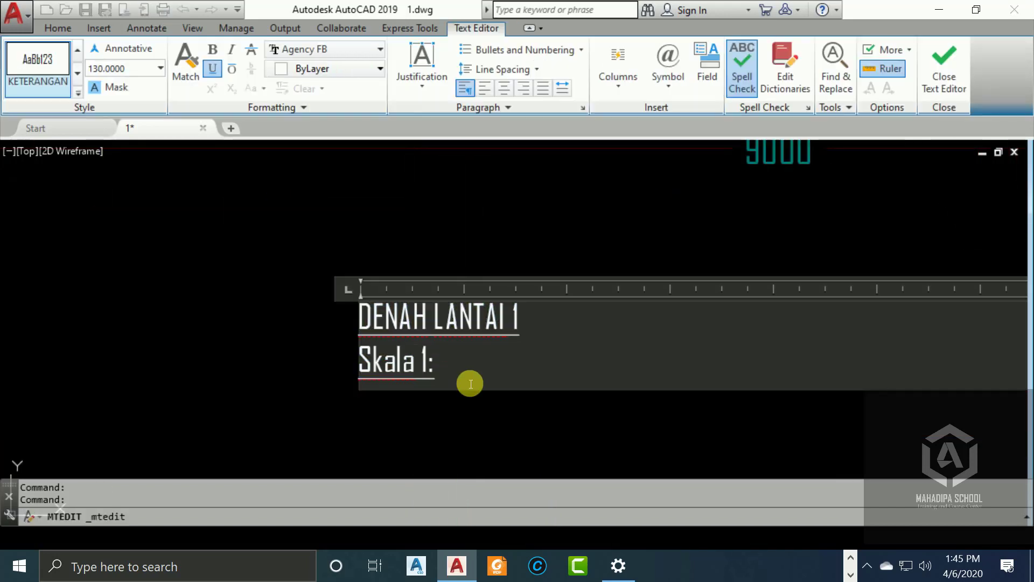
{"action": "left_click_drag", "start_coordinate": [470, 383], "coordinate": [258, 359]}
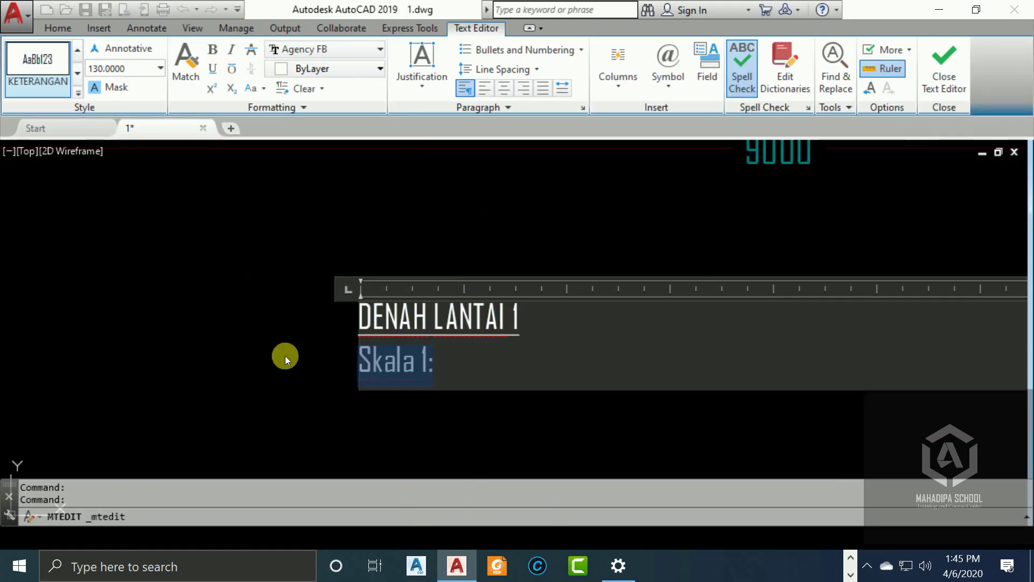
{"action": "left_click", "coordinate": [286, 356]}
{"action": "scroll", "coordinate": [431, 371], "scroll_direction": "up", "scroll_amount": 2}
{"action": "left_click", "coordinate": [397, 247]}
{"action": "type", "text": "sc"}
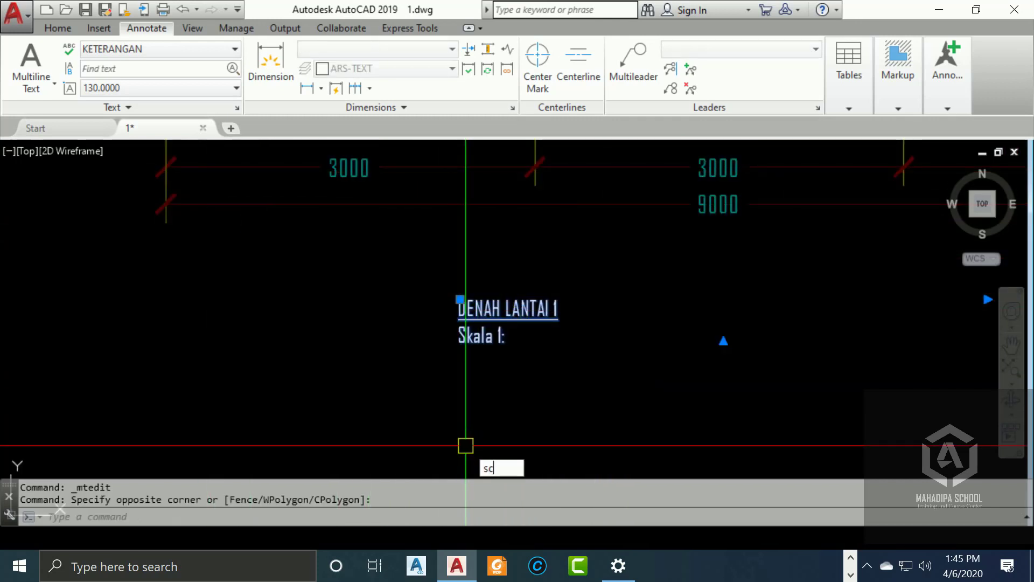
Cancel a first SCALE attempt on the title, return to Home, and reselect the title.
{"action": "key", "text": "Return"}
{"action": "left_click", "coordinate": [462, 362]}
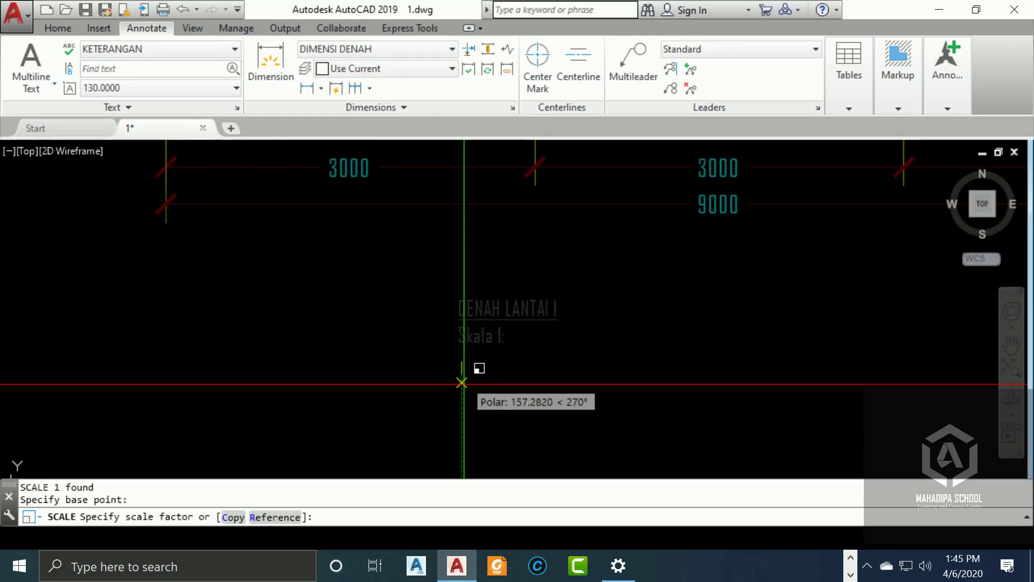
{"action": "key", "text": "Escape"}
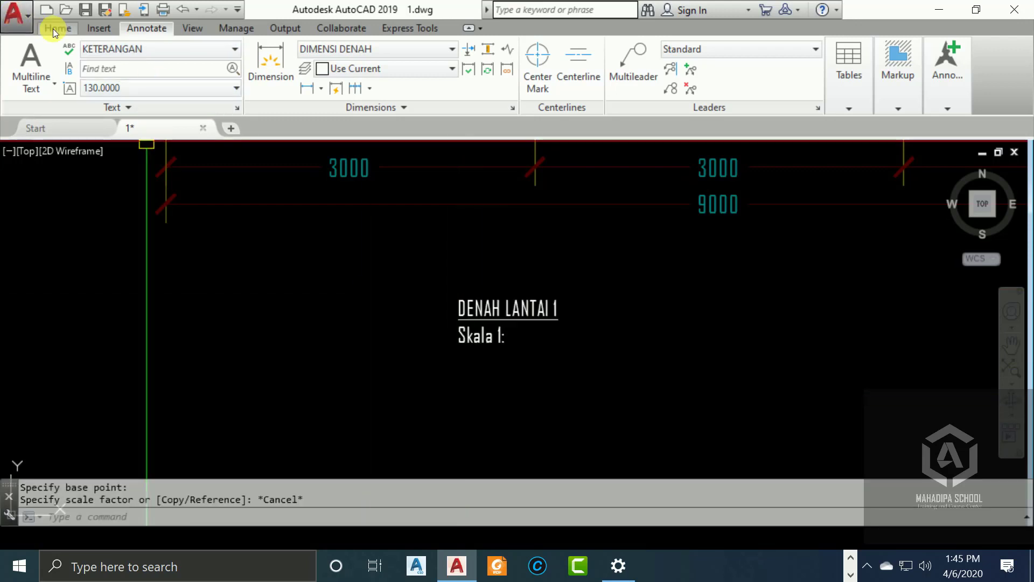
{"action": "left_click", "coordinate": [54, 30]}
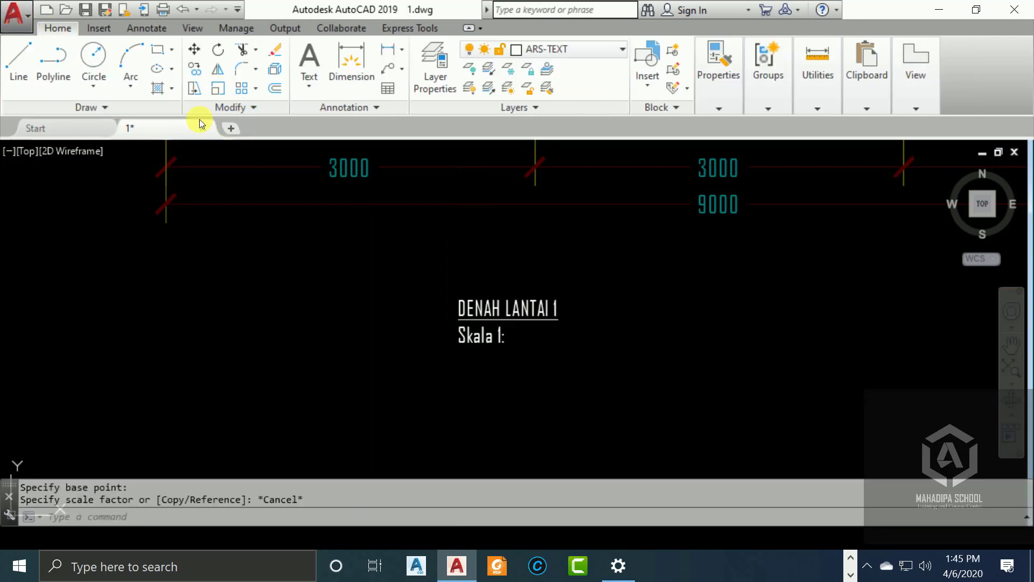
{"action": "left_click", "coordinate": [482, 318]}
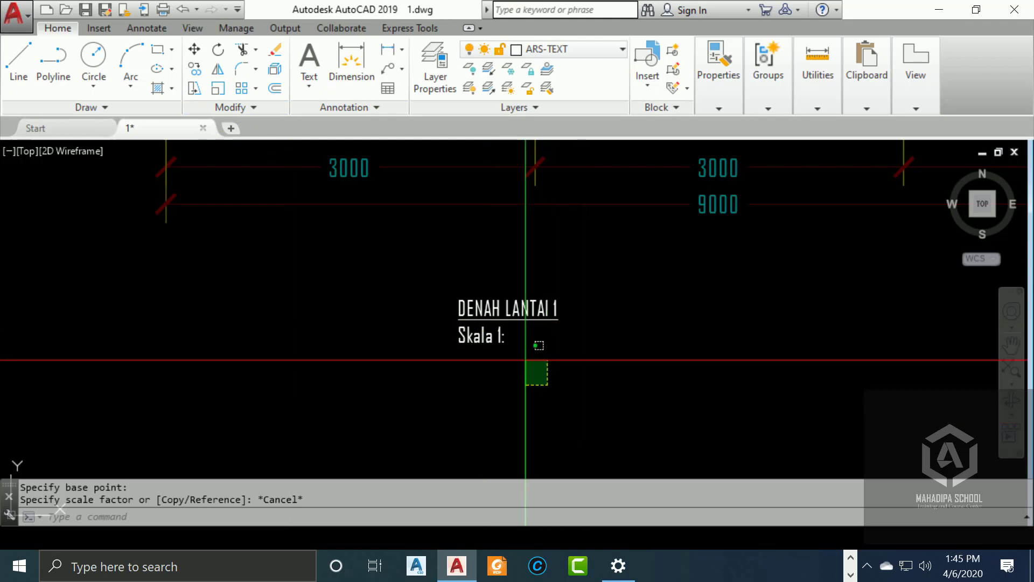
{"action": "left_click", "coordinate": [535, 369]}
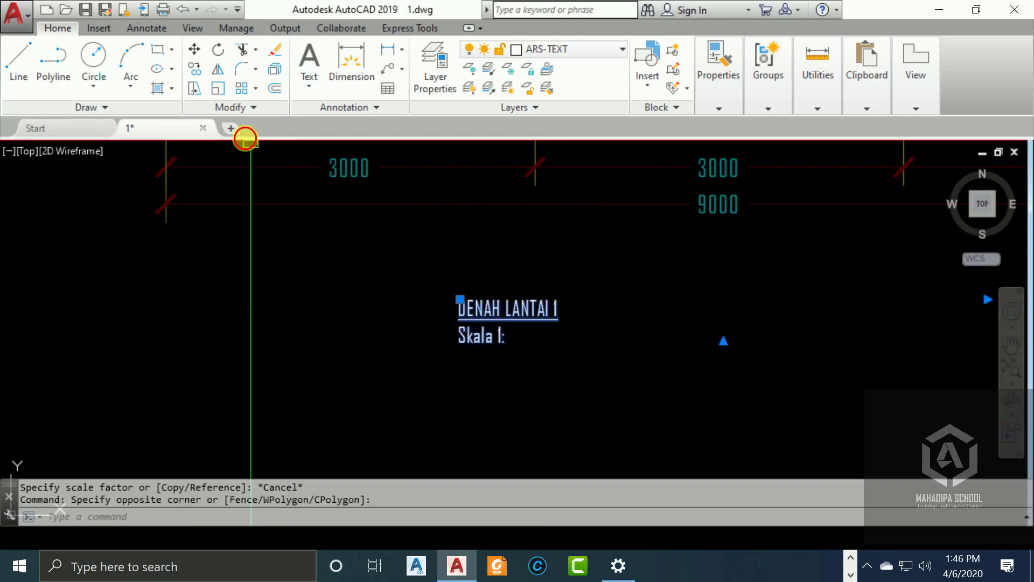
Enlarge the title with SCALE's Reference option, stretching its text length to a new picked length.
{"action": "left_click", "coordinate": [217, 90]}
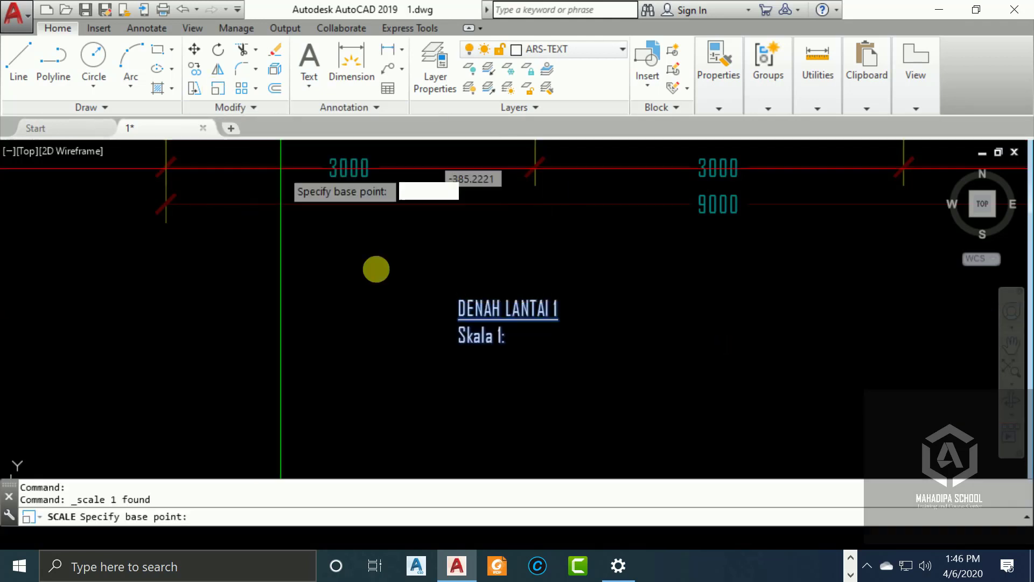
{"action": "left_click", "coordinate": [466, 341]}
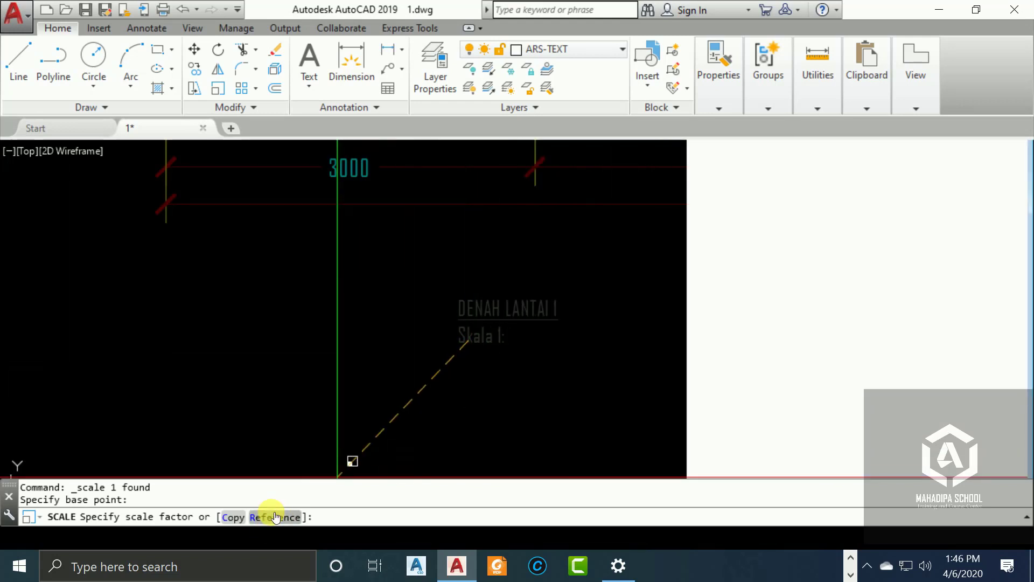
{"action": "left_click", "coordinate": [275, 515]}
{"action": "left_click", "coordinate": [462, 339]}
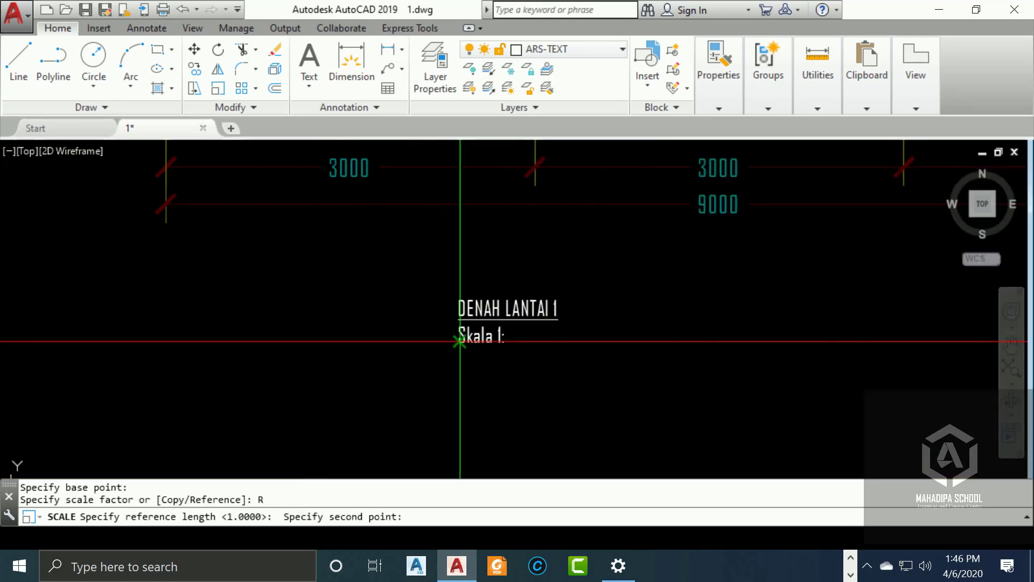
{"action": "left_click", "coordinate": [634, 340]}
{"action": "scroll", "coordinate": [676, 340], "scroll_direction": "down", "scroll_amount": 3}
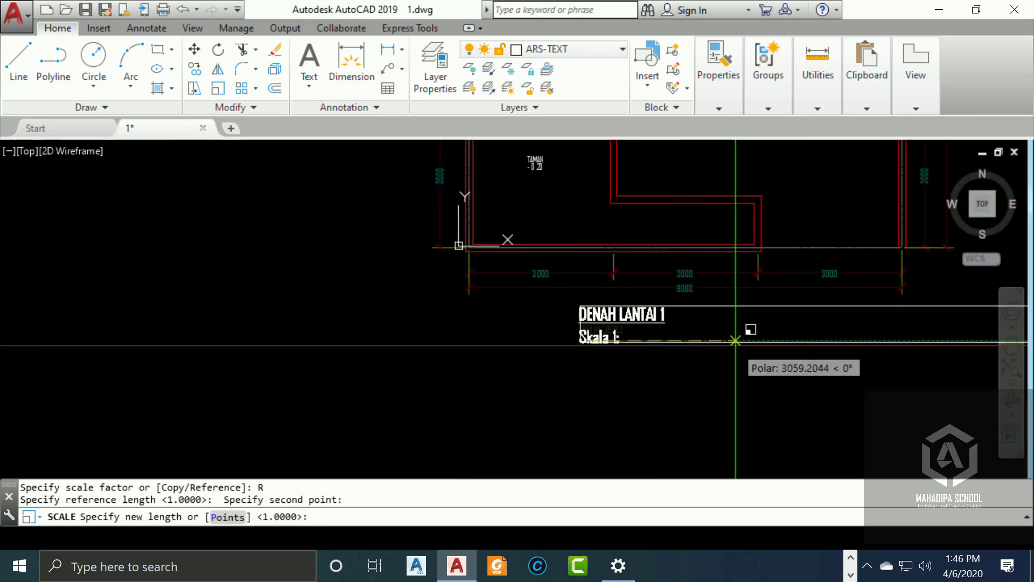
{"action": "middle_click_drag", "start_coordinate": [734, 339], "coordinate": [510, 341]}
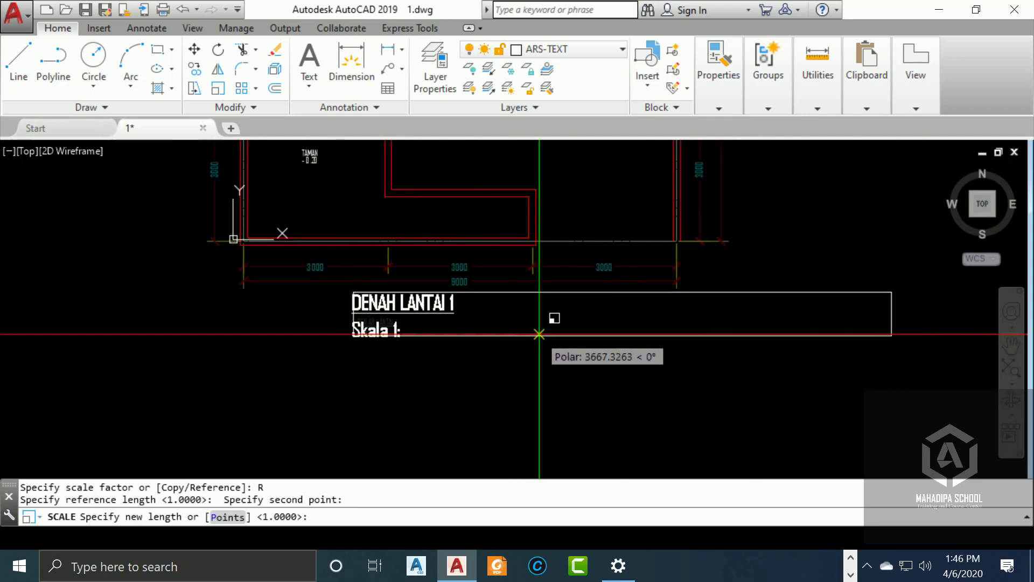
{"action": "left_click", "coordinate": [567, 334]}
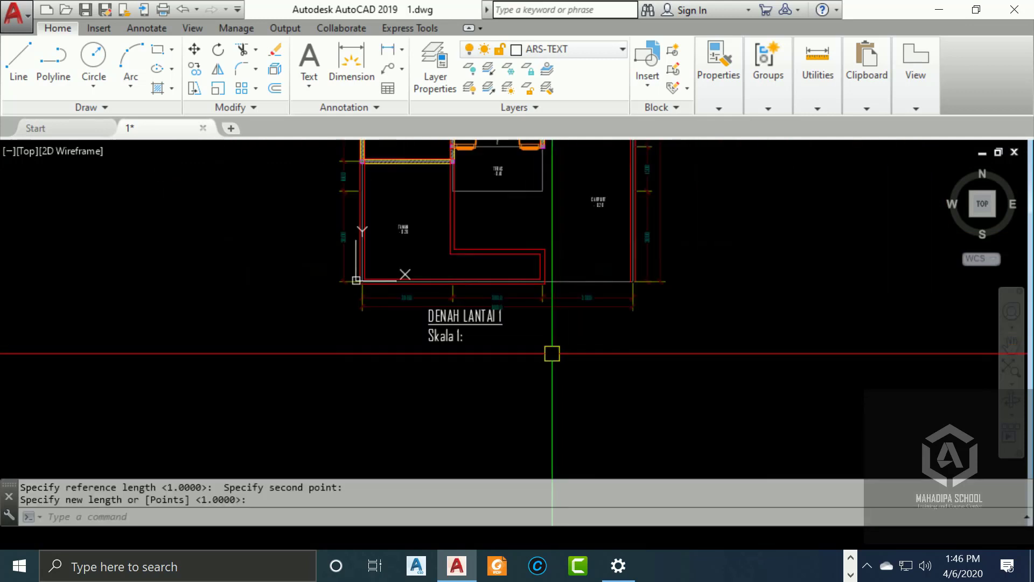
{"action": "scroll", "coordinate": [552, 351], "scroll_direction": "down", "scroll_amount": 2}
Move the resized title beneath the floor plan with M.
{"action": "left_click", "coordinate": [339, 331]}
{"action": "left_click", "coordinate": [512, 388]}
{"action": "type", "text": "m"}
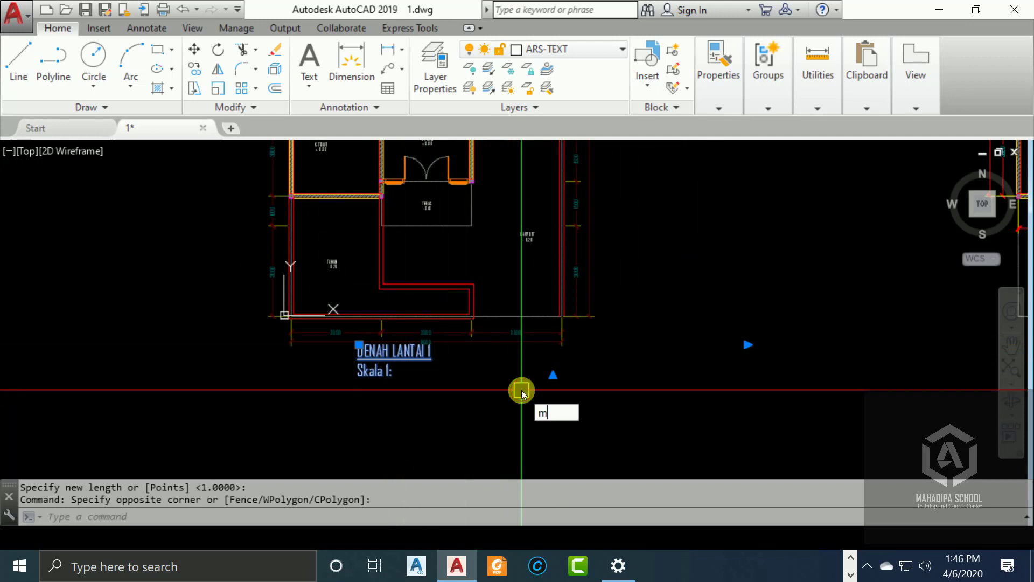
{"action": "key", "text": "Return"}
{"action": "left_click", "coordinate": [550, 365]}
{"action": "left_click", "coordinate": [579, 376]}
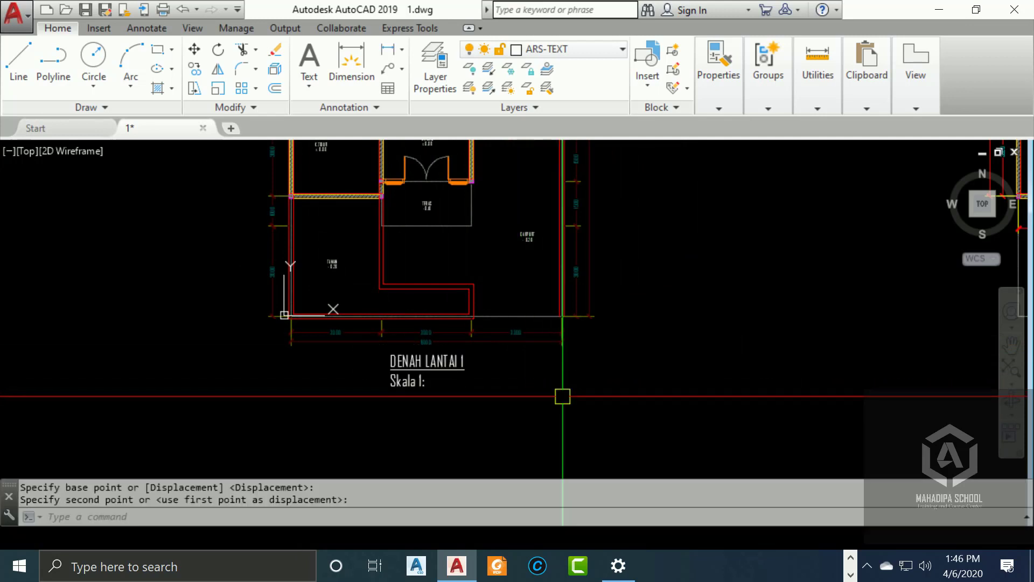
Make the DENAH LANTAI 1 line of the title bold.
{"action": "scroll", "coordinate": [471, 451], "scroll_direction": "up", "scroll_amount": 2}
{"action": "scroll", "coordinate": [478, 342], "scroll_direction": "up", "scroll_amount": 2}
{"action": "scroll", "coordinate": [478, 326], "scroll_direction": "up", "scroll_amount": 1}
{"action": "double_click", "coordinate": [477, 325]}
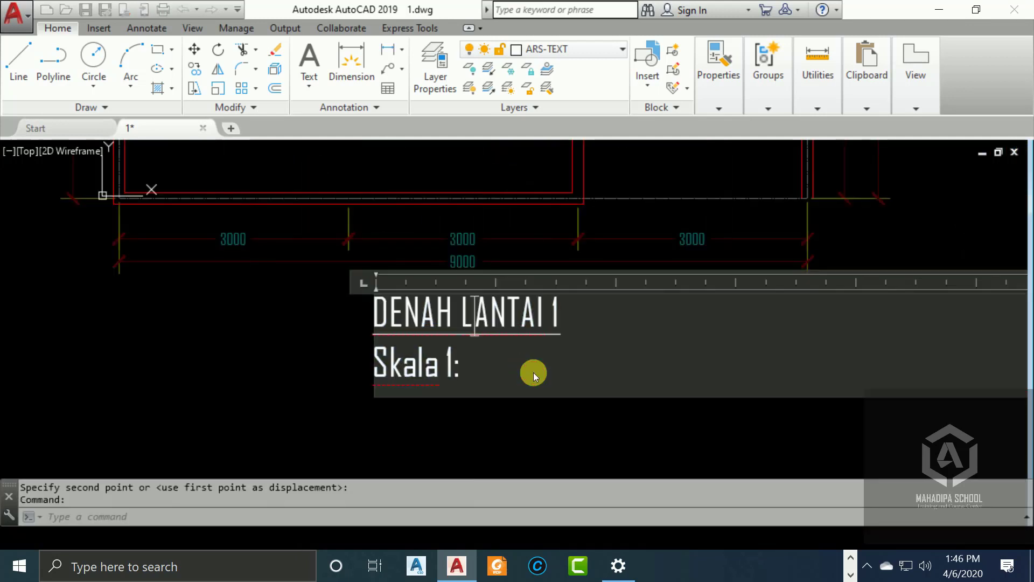
{"action": "left_click_drag", "start_coordinate": [568, 323], "coordinate": [379, 320]}
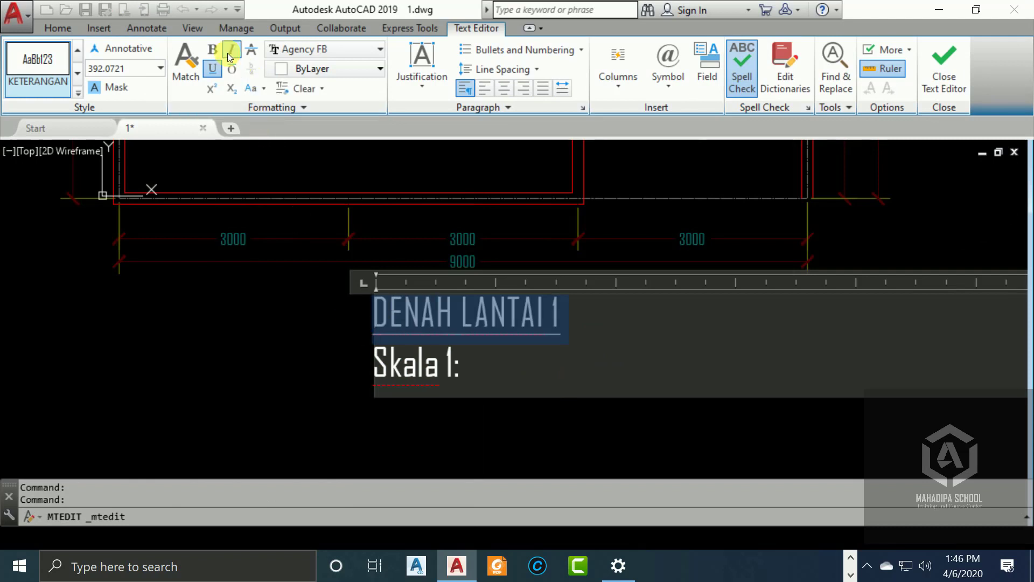
{"action": "left_click", "coordinate": [214, 52]}
{"action": "scroll", "coordinate": [307, 401], "scroll_direction": "up", "scroll_amount": 2}
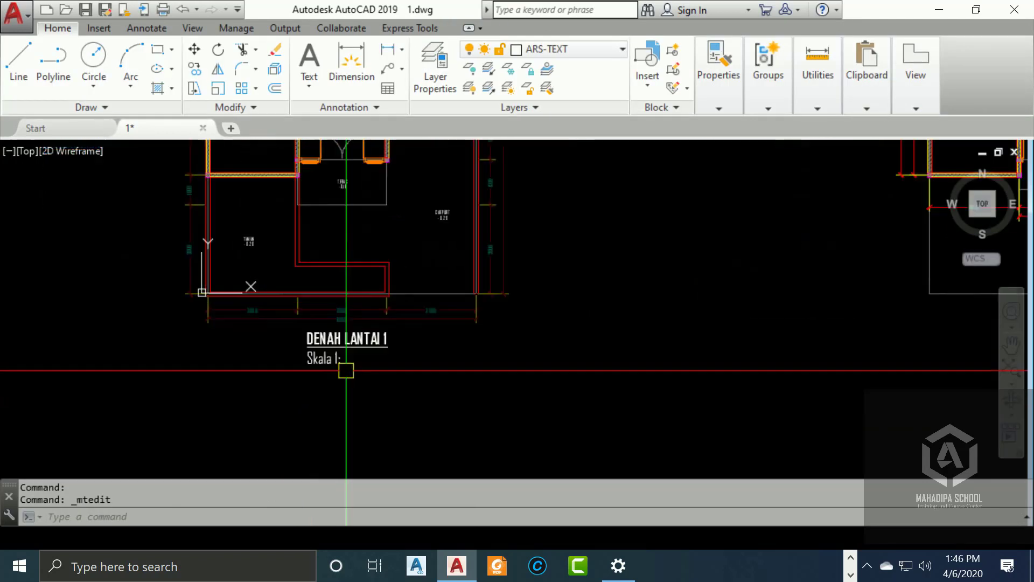
{"action": "scroll", "coordinate": [346, 370], "scroll_direction": "up", "scroll_amount": 2}
Copy the title and place the copy under the second floor plan.
{"action": "left_click", "coordinate": [432, 386]}
{"action": "left_click", "coordinate": [269, 315]}
{"action": "scroll", "coordinate": [268, 314], "scroll_direction": "down", "scroll_amount": 1}
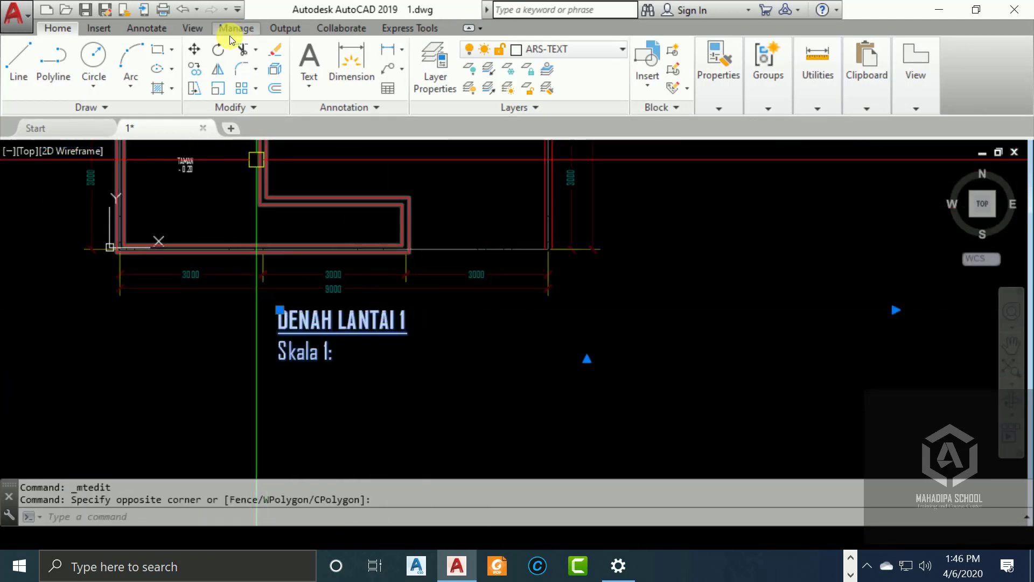
{"action": "left_click", "coordinate": [195, 68]}
{"action": "left_click", "coordinate": [330, 336]}
{"action": "scroll", "coordinate": [207, 377], "scroll_direction": "down", "scroll_amount": 1}
{"action": "scroll", "coordinate": [201, 373], "scroll_direction": "down", "scroll_amount": 4}
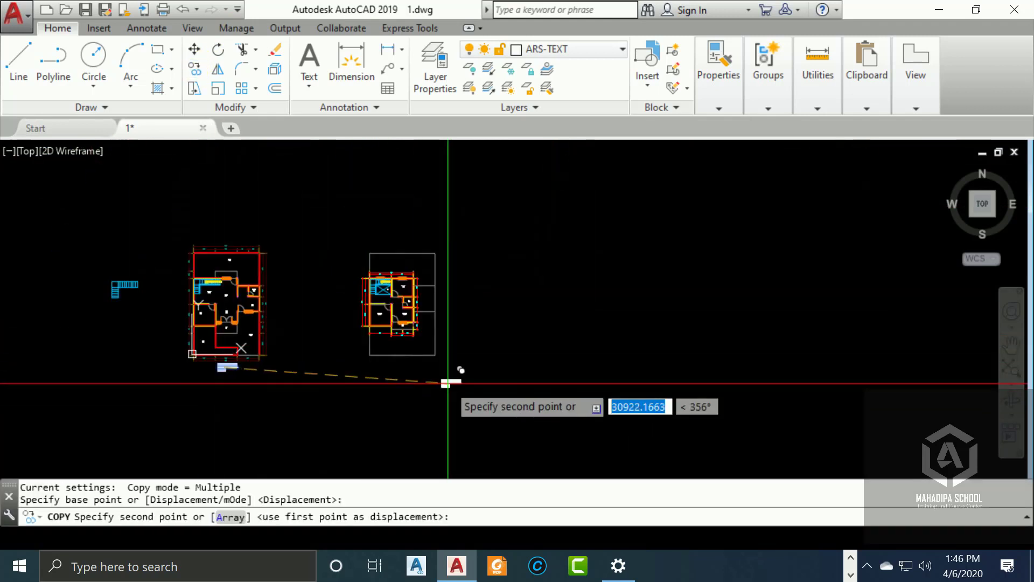
{"action": "scroll", "coordinate": [441, 346], "scroll_direction": "up", "scroll_amount": 3}
{"action": "scroll", "coordinate": [496, 316], "scroll_direction": "up", "scroll_amount": 1}
{"action": "scroll", "coordinate": [472, 322], "scroll_direction": "up", "scroll_amount": 2}
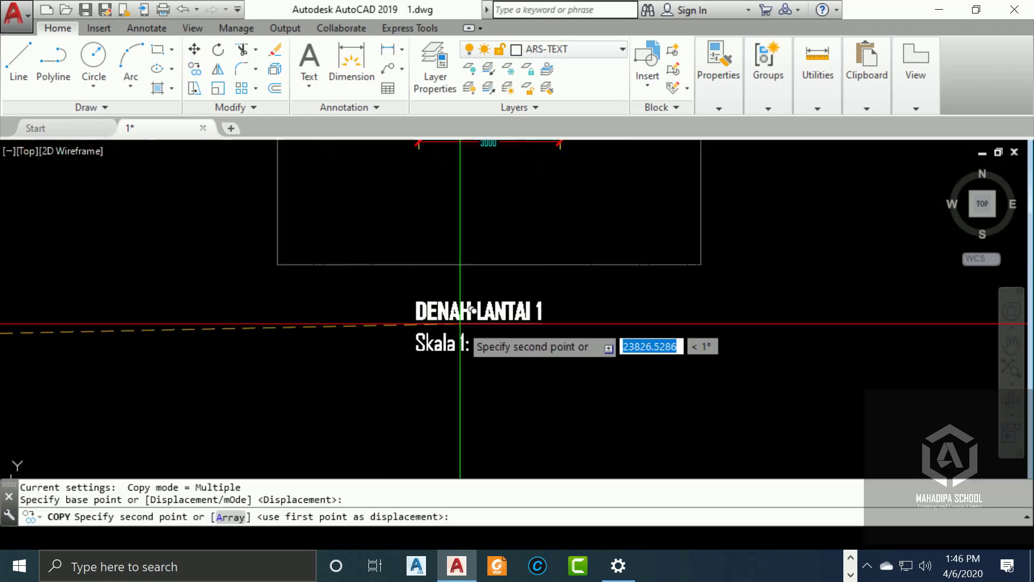
{"action": "left_click", "coordinate": [461, 323]}
{"action": "scroll", "coordinate": [501, 334], "scroll_direction": "down", "scroll_amount": 2}
{"action": "key", "text": "Escape"}
Zoom and pan to review the ground-floor plan and its title.
{"action": "scroll", "coordinate": [522, 343], "scroll_direction": "up", "scroll_amount": 1}
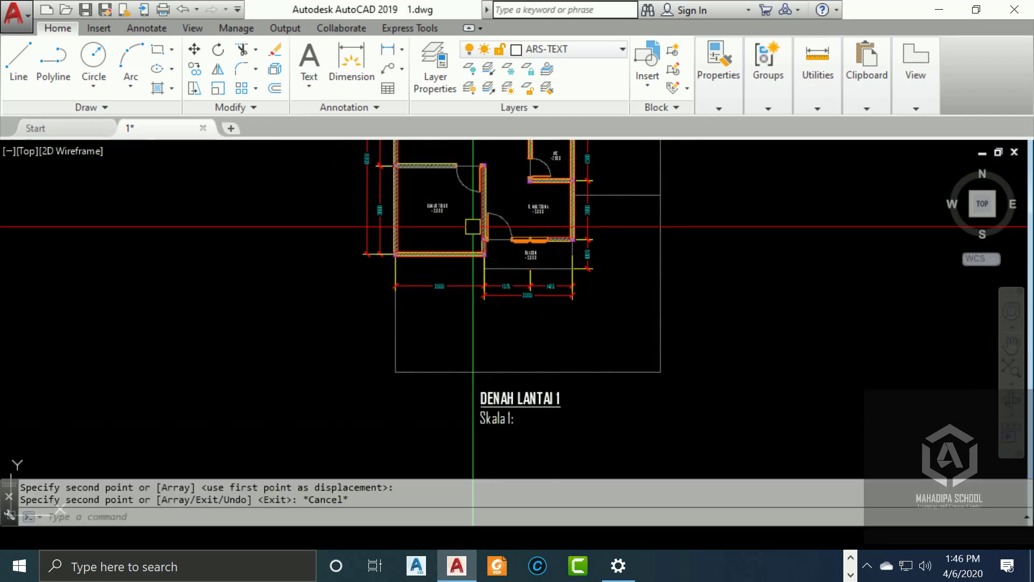
{"action": "scroll", "coordinate": [519, 269], "scroll_direction": "up", "scroll_amount": 2}
{"action": "scroll", "coordinate": [520, 247], "scroll_direction": "up", "scroll_amount": 1}
{"action": "scroll", "coordinate": [457, 199], "scroll_direction": "up", "scroll_amount": 1}
{"action": "scroll", "coordinate": [572, 286], "scroll_direction": "up", "scroll_amount": 2}
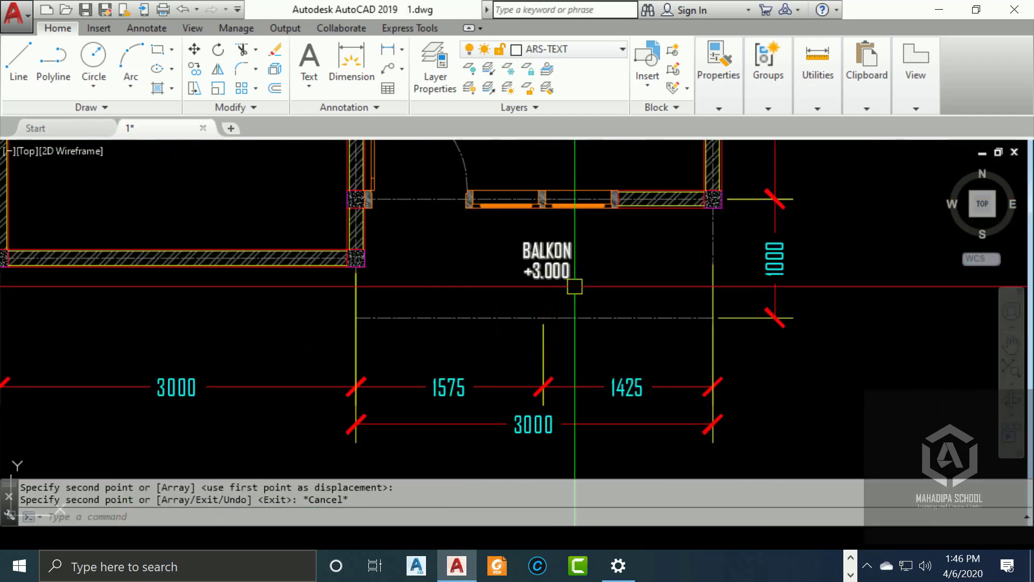
{"action": "middle_click_drag", "start_coordinate": [572, 286], "coordinate": [593, 197]}
{"action": "scroll", "coordinate": [593, 283], "scroll_direction": "down", "scroll_amount": 4}
{"action": "scroll", "coordinate": [578, 428], "scroll_direction": "up", "scroll_amount": 1}
{"action": "scroll", "coordinate": [579, 427], "scroll_direction": "down", "scroll_amount": 3}
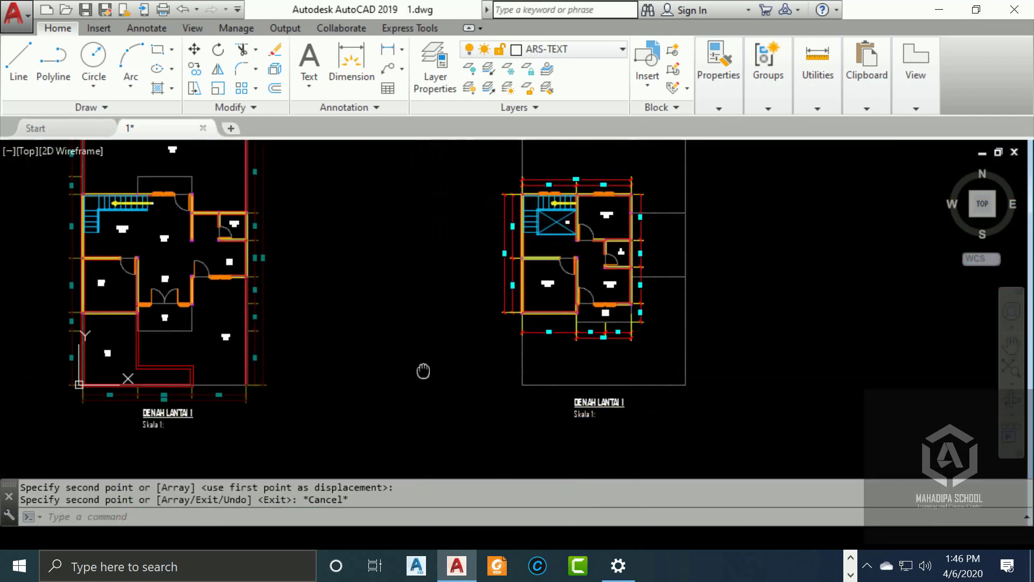
{"action": "scroll", "coordinate": [423, 369], "scroll_direction": "up", "scroll_amount": 3}
{"action": "middle_click_drag", "start_coordinate": [159, 230], "coordinate": [377, 210]}
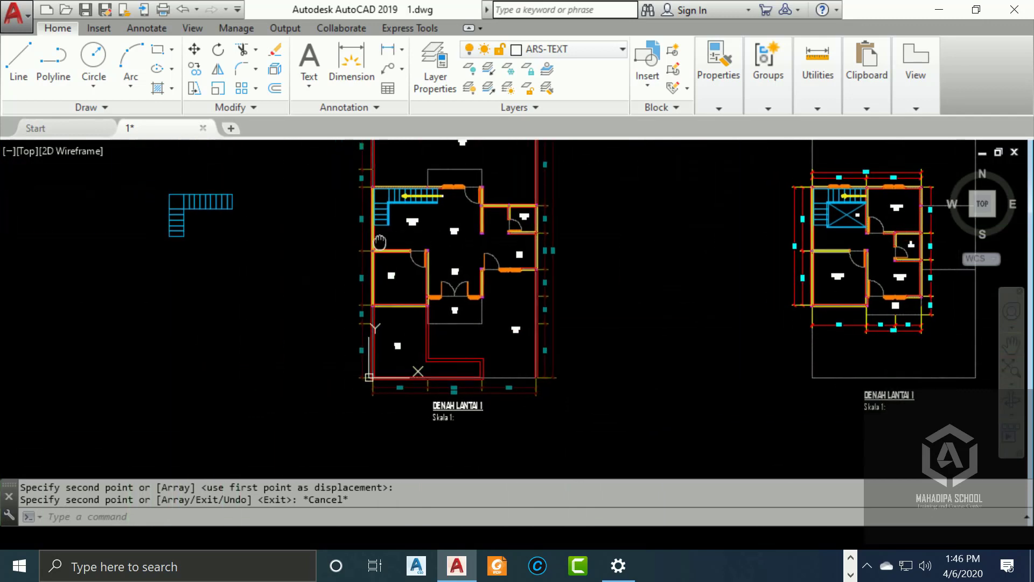
{"action": "scroll", "coordinate": [507, 280], "scroll_direction": "up", "scroll_amount": 1}
{"action": "scroll", "coordinate": [511, 271], "scroll_direction": "down", "scroll_amount": 1}
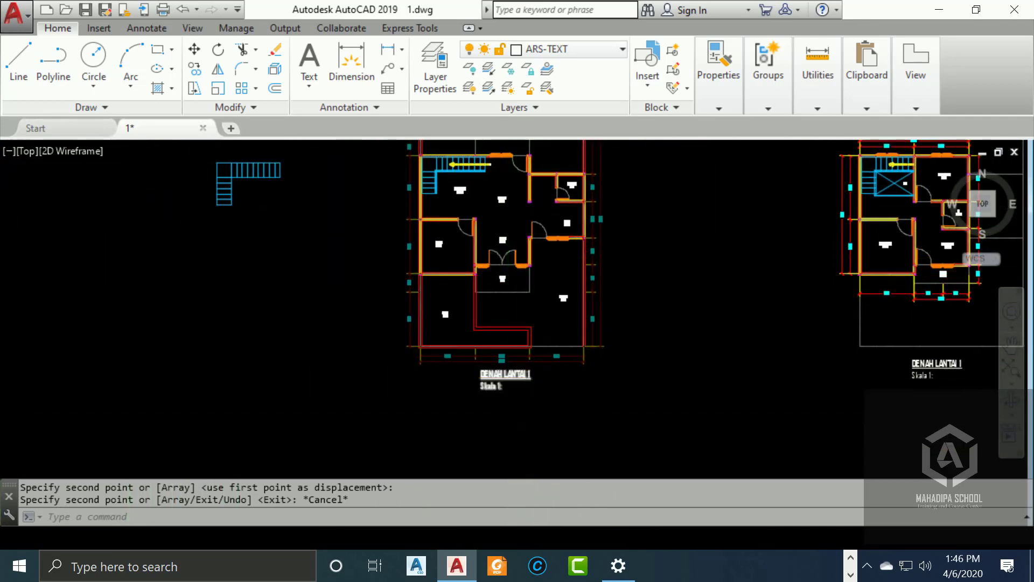
{"action": "scroll", "coordinate": [531, 376], "scroll_direction": "up", "scroll_amount": 6}
{"action": "middle_click_drag", "start_coordinate": [391, 473], "coordinate": [481, 467]}
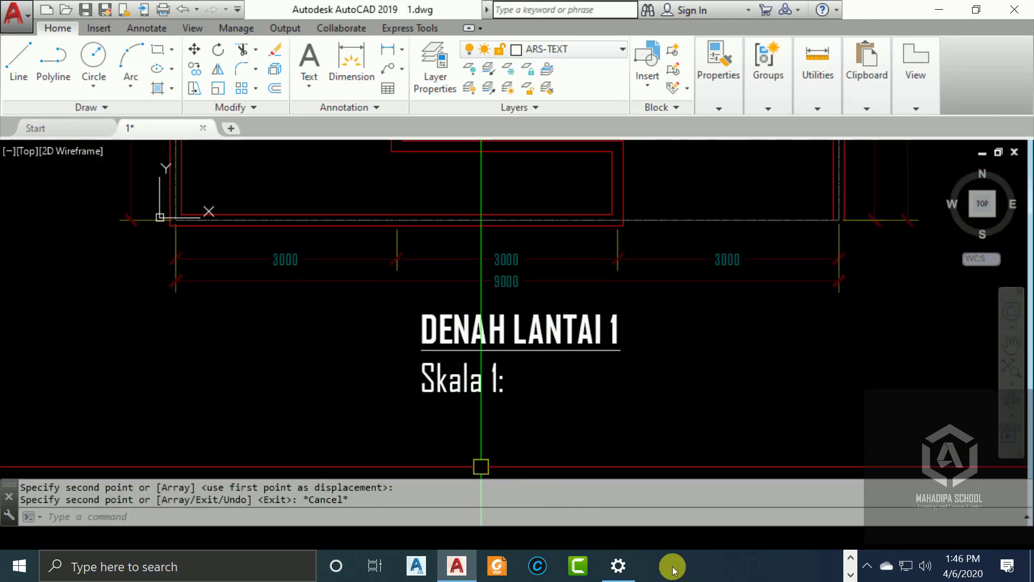
Set Windows display scaling back to 100% and return to AutoCAD.
{"action": "left_click", "coordinate": [618, 565]}
{"action": "left_click", "coordinate": [455, 447]}
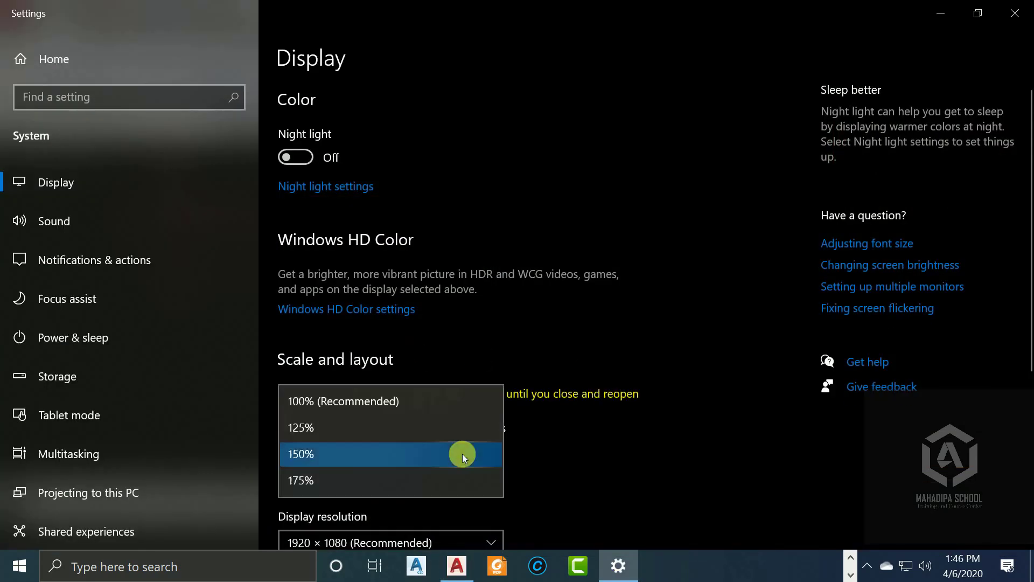
{"action": "left_click", "coordinate": [321, 407]}
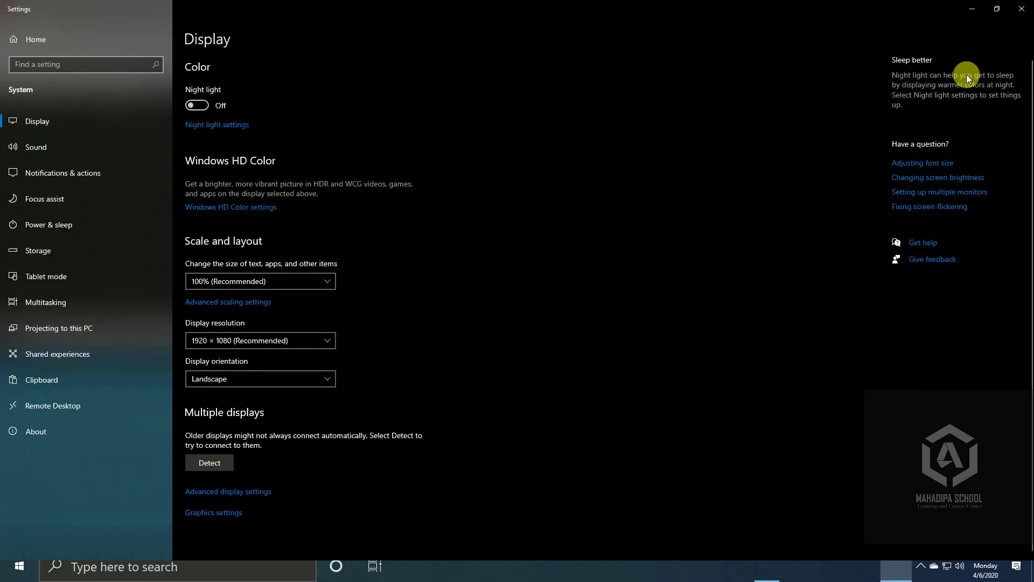
{"action": "left_click", "coordinate": [971, 12]}
Centre the +3.00 upper plan in view and unlock the ARS-DIMENSI layer.
{"action": "scroll", "coordinate": [635, 277], "scroll_direction": "down", "scroll_amount": 5}
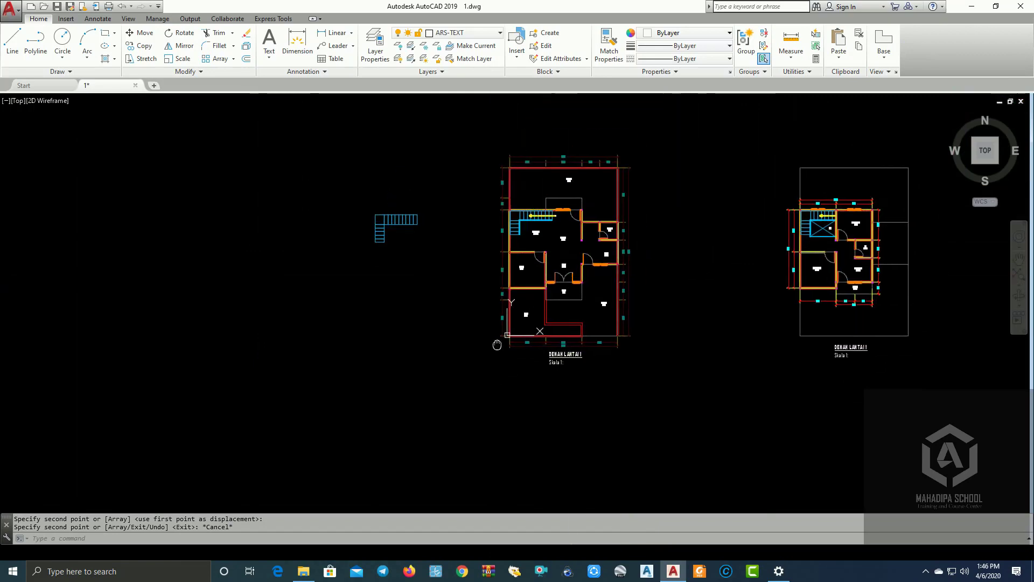
{"action": "scroll", "coordinate": [595, 342], "scroll_direction": "up", "scroll_amount": 5}
{"action": "scroll", "coordinate": [673, 327], "scroll_direction": "down", "scroll_amount": 2}
{"action": "scroll", "coordinate": [439, 328], "scroll_direction": "down", "scroll_amount": 4}
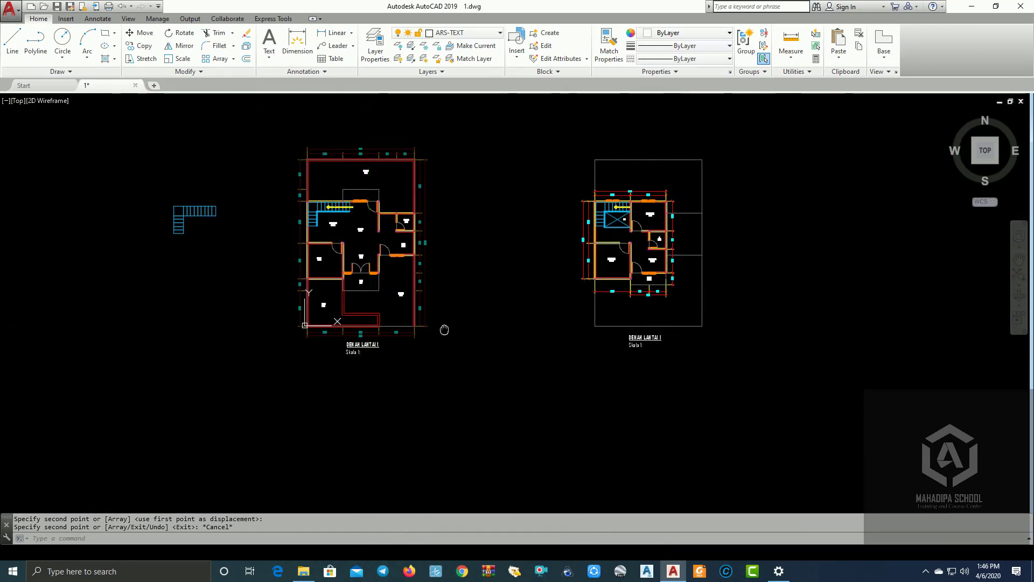
{"action": "scroll", "coordinate": [358, 342], "scroll_direction": "up", "scroll_amount": 3}
{"action": "scroll", "coordinate": [358, 342], "scroll_direction": "up", "scroll_amount": 2}
{"action": "scroll", "coordinate": [842, 405], "scroll_direction": "down", "scroll_amount": 3}
{"action": "scroll", "coordinate": [640, 397], "scroll_direction": "up", "scroll_amount": 2}
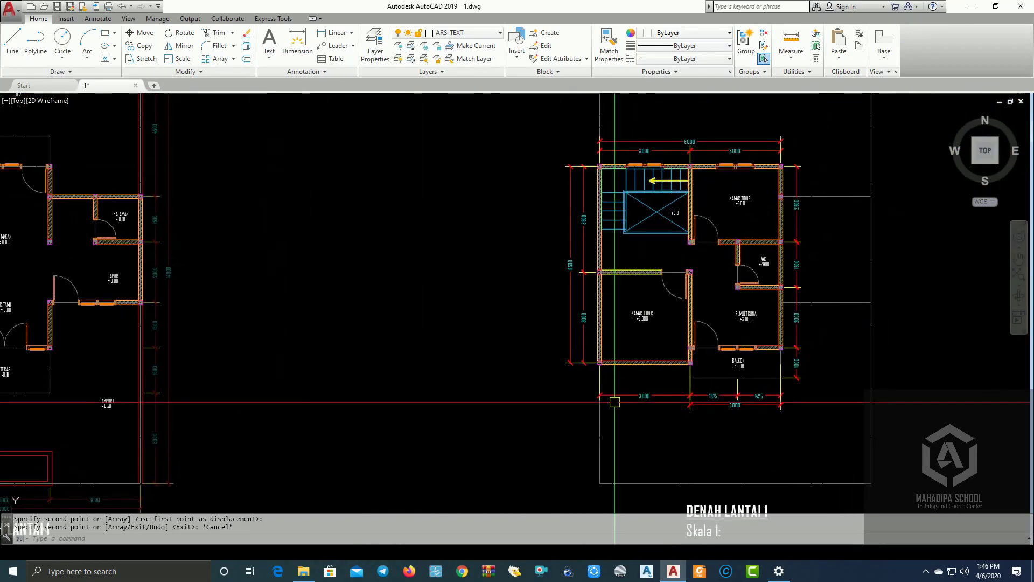
{"action": "scroll", "coordinate": [603, 394], "scroll_direction": "up", "scroll_amount": 2}
{"action": "scroll", "coordinate": [528, 205], "scroll_direction": "up", "scroll_amount": 2}
{"action": "scroll", "coordinate": [558, 189], "scroll_direction": "up", "scroll_amount": 2}
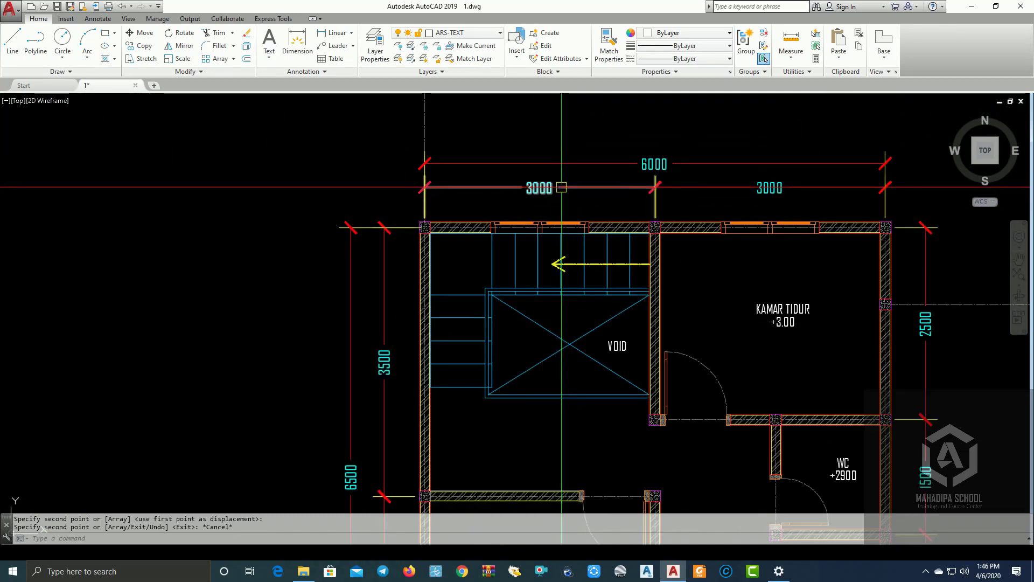
{"action": "left_click", "coordinate": [558, 188]}
{"action": "key", "text": "Escape"}
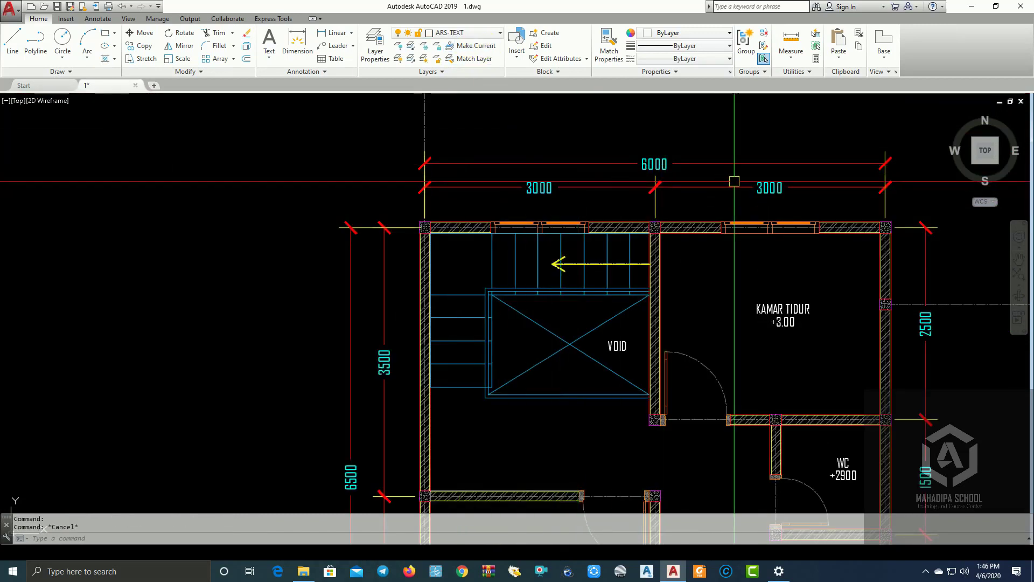
{"action": "middle_click_drag", "start_coordinate": [571, 204], "coordinate": [471, 265]}
{"action": "left_click", "coordinate": [469, 34]}
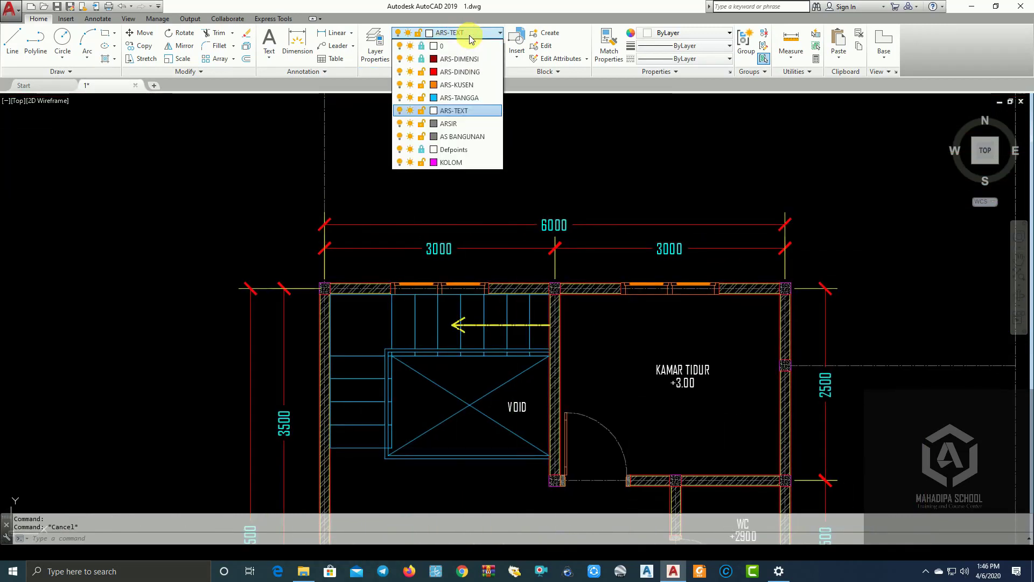
{"action": "left_click", "coordinate": [421, 60]}
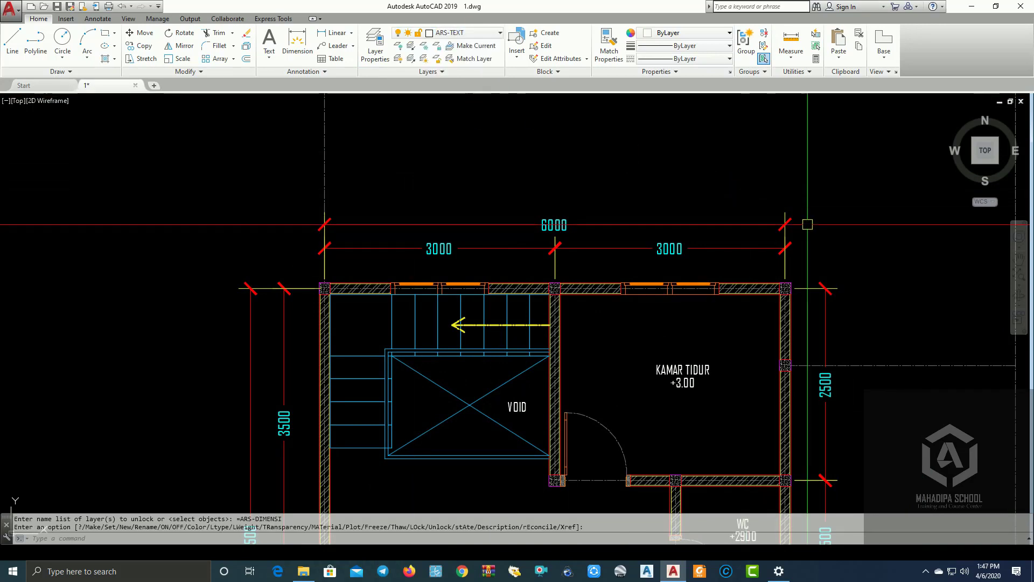
Crossing-select the upper plan's top and left-side dimensions.
{"action": "left_click", "coordinate": [838, 255]}
{"action": "left_click", "coordinate": [323, 203]}
{"action": "left_click", "coordinate": [312, 342]}
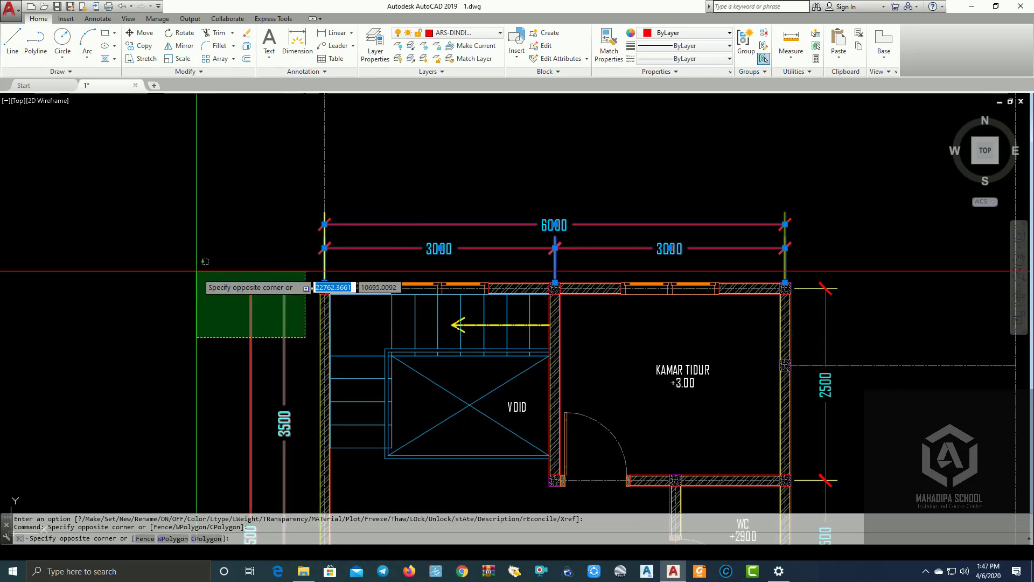
{"action": "left_click", "coordinate": [196, 272]}
{"action": "scroll", "coordinate": [308, 225], "scroll_direction": "down", "scroll_amount": 3}
{"action": "middle_click_drag", "start_coordinate": [308, 225], "coordinate": [292, 37]}
{"action": "scroll", "coordinate": [291, 250], "scroll_direction": "up", "scroll_amount": 4}
Add the lower-left, balcony, bottom and right-side dimensions to the selection.
{"action": "left_click", "coordinate": [266, 300]}
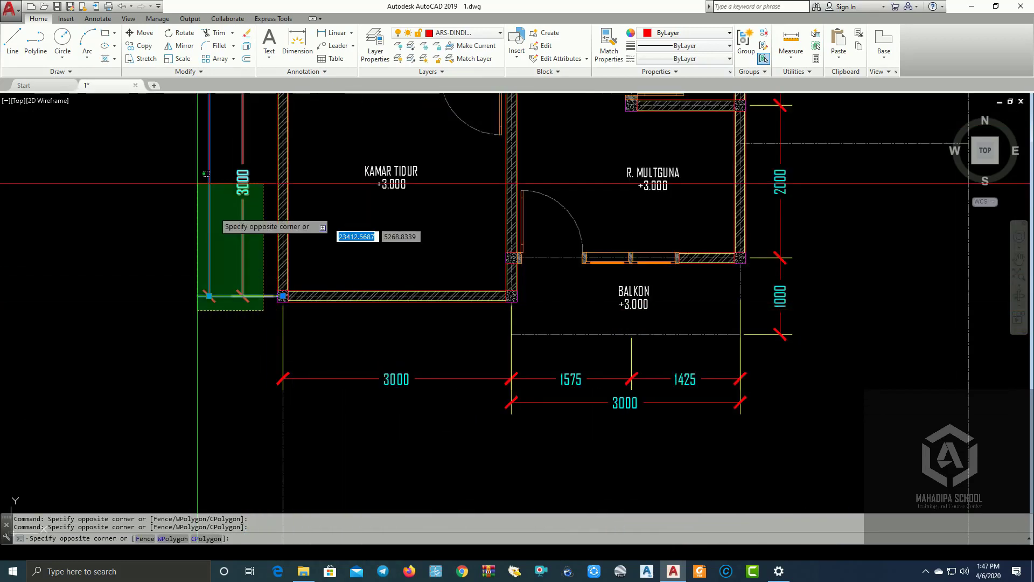
{"action": "scroll", "coordinate": [292, 250], "scroll_direction": "down", "scroll_amount": 4}
{"action": "scroll", "coordinate": [340, 269], "scroll_direction": "up", "scroll_amount": 4}
{"action": "left_click", "coordinate": [549, 341]}
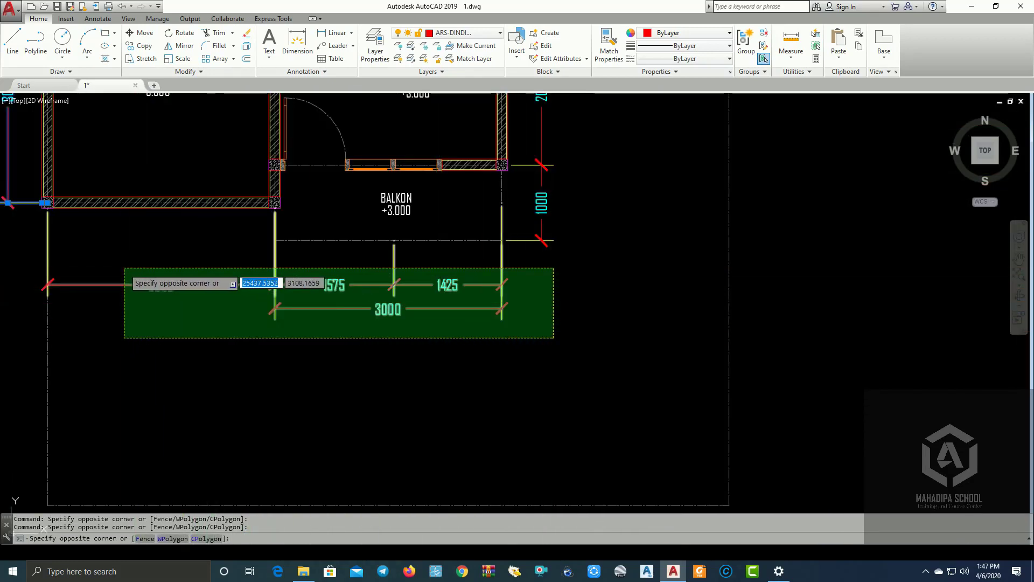
{"action": "left_click", "coordinate": [115, 269]}
{"action": "middle_click_drag", "start_coordinate": [529, 264], "coordinate": [415, 431]}
{"action": "left_click", "coordinate": [474, 411]}
{"action": "left_click", "coordinate": [434, 323]}
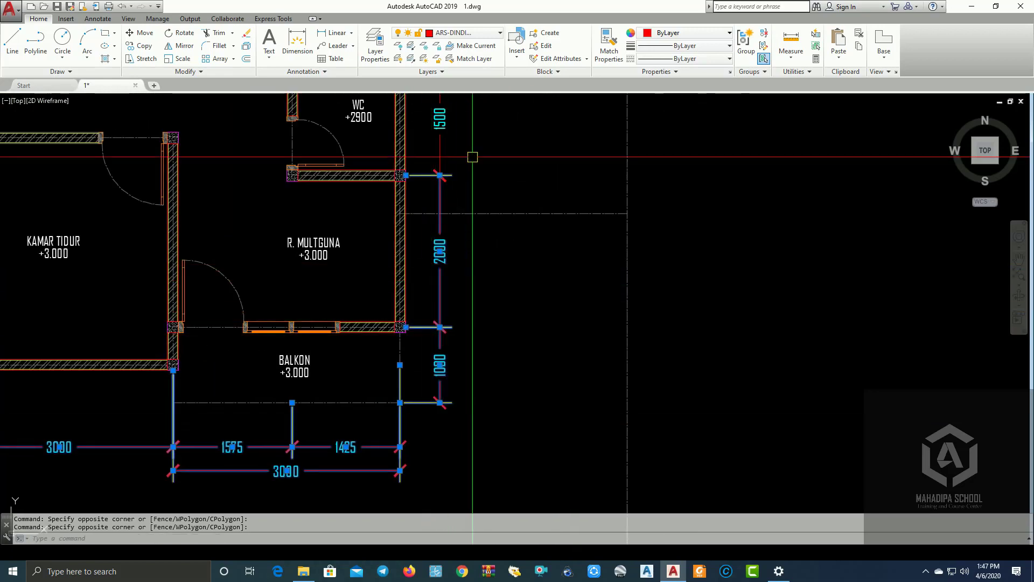
{"action": "middle_click_drag", "start_coordinate": [466, 159], "coordinate": [400, 368]}
{"action": "left_click", "coordinate": [400, 368]}
{"action": "scroll", "coordinate": [398, 231], "scroll_direction": "down", "scroll_amount": 2}
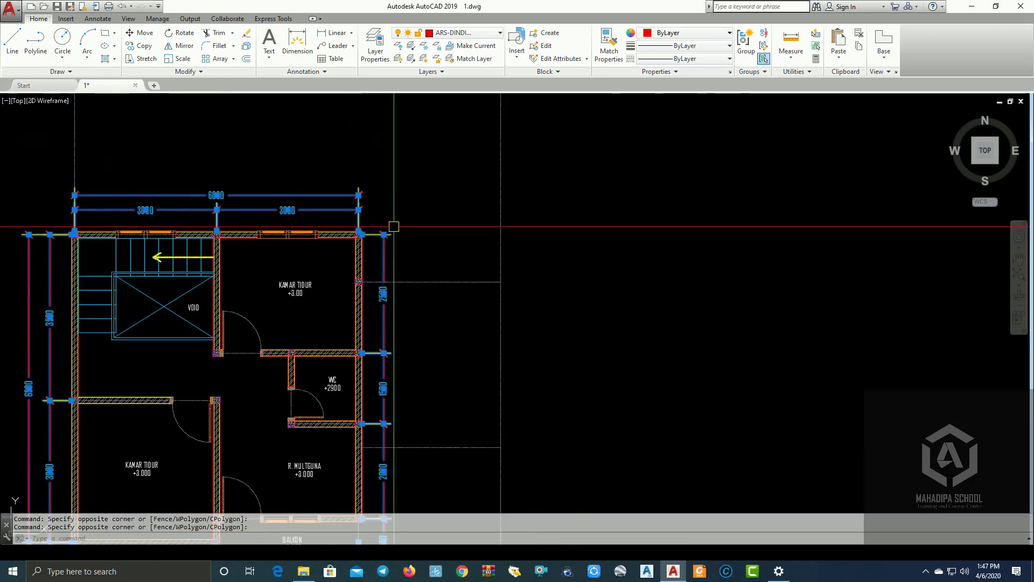
{"action": "left_click", "coordinate": [384, 235]}
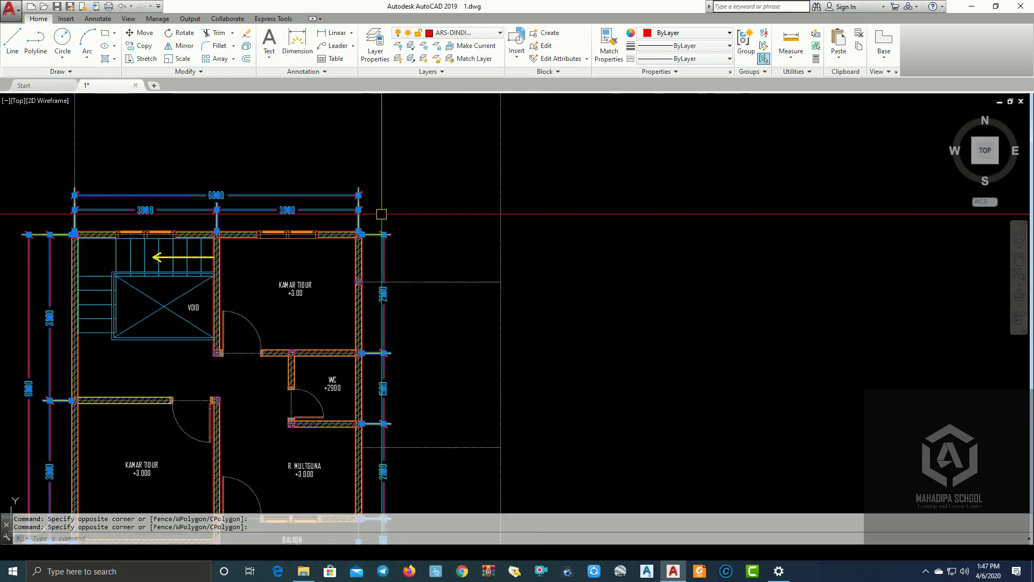
Put the selected dimensions on the ARS-DIMENSI layer and clear the selection.
{"action": "left_click", "coordinate": [494, 32]}
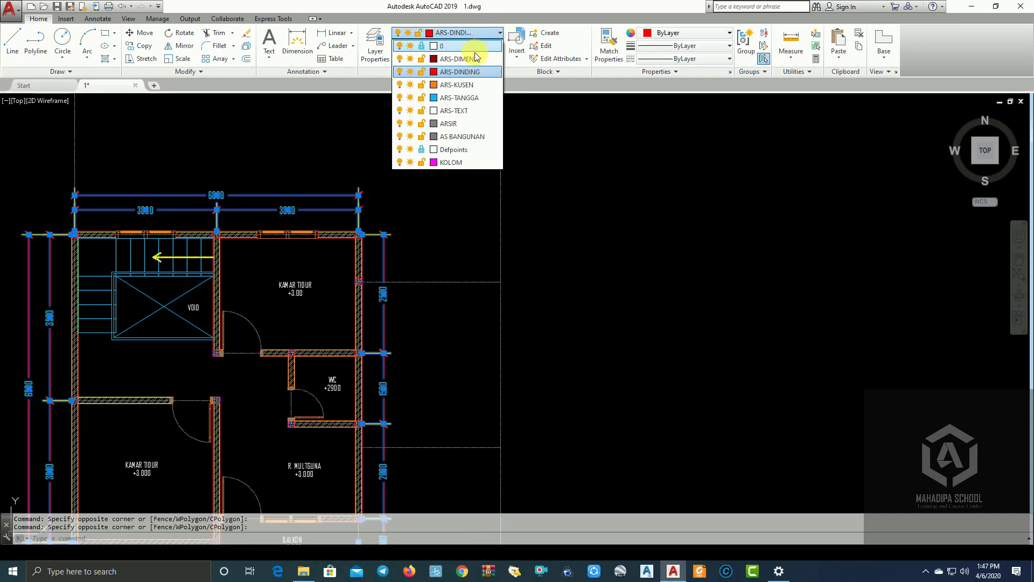
{"action": "left_click", "coordinate": [473, 59]}
{"action": "scroll", "coordinate": [449, 237], "scroll_direction": "down", "scroll_amount": 3}
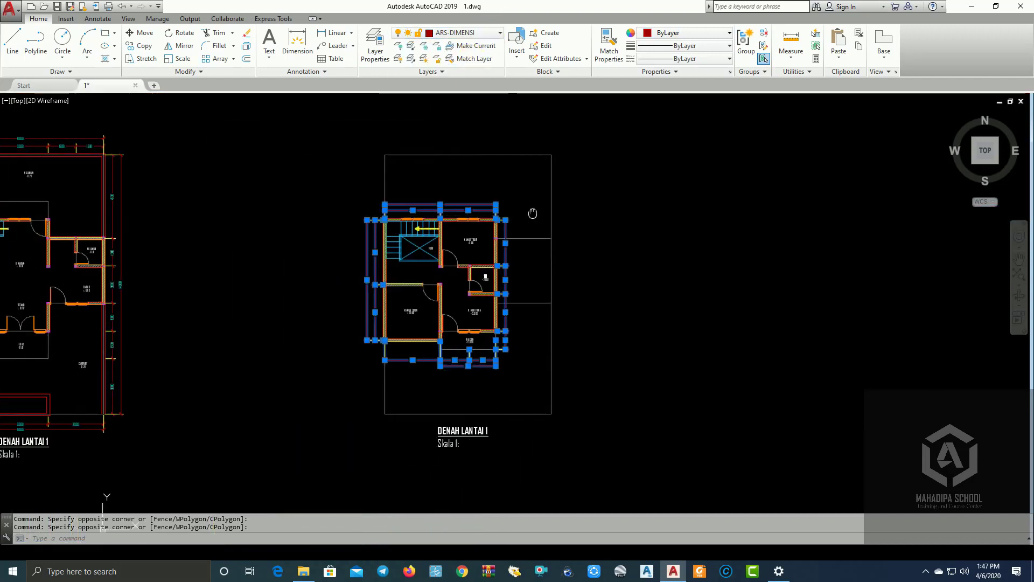
{"action": "key", "text": "Escape"}
{"action": "scroll", "coordinate": [449, 238], "scroll_direction": "down", "scroll_amount": 1}
Pan and zoom onto the HALAMAN front yard at the top of the ground-floor plan.
{"action": "middle_click_drag", "start_coordinate": [448, 238], "coordinate": [473, 248]}
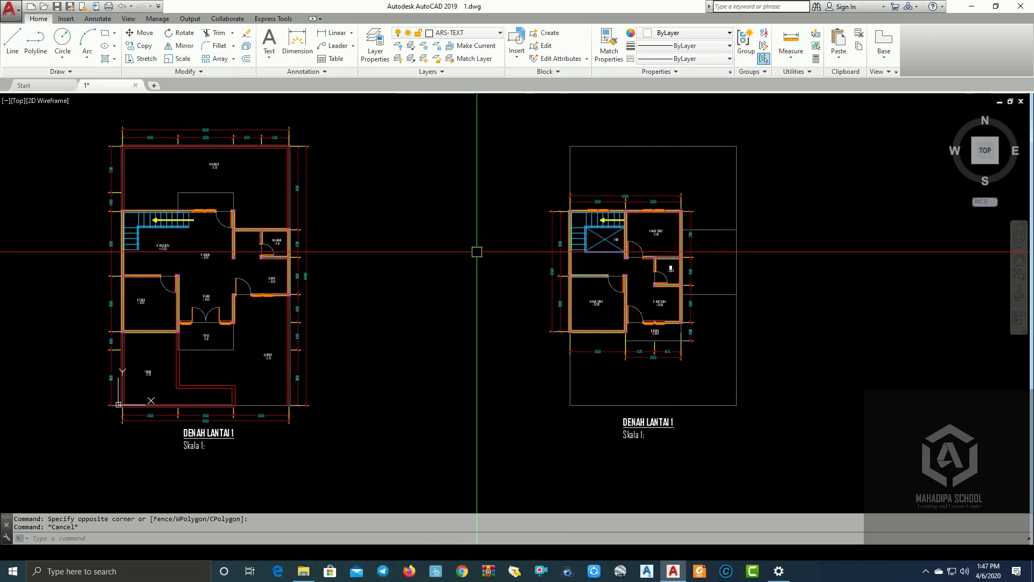
{"action": "scroll", "coordinate": [473, 247], "scroll_direction": "up", "scroll_amount": 1}
{"action": "mouse_move", "coordinate": [191, 272]}
{"action": "middle_mouse_down"}
{"action": "mouse_move", "coordinate": [338, 285]}
{"action": "mouse_move", "coordinate": [393, 277]}
{"action": "middle_mouse_up"}
{"action": "scroll", "coordinate": [503, 343], "scroll_direction": "up", "scroll_amount": 1}
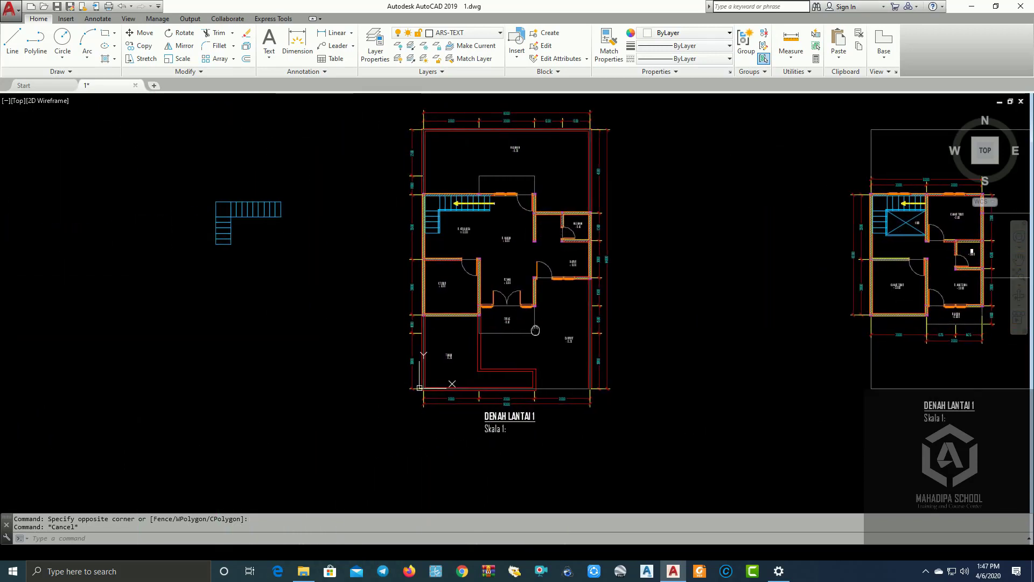
{"action": "scroll", "coordinate": [503, 343], "scroll_direction": "up", "scroll_amount": 1}
{"action": "scroll", "coordinate": [503, 344], "scroll_direction": "down", "scroll_amount": 1}
{"action": "scroll", "coordinate": [503, 343], "scroll_direction": "up", "scroll_amount": 1}
{"action": "mouse_move", "coordinate": [425, 322]}
{"action": "middle_mouse_down"}
{"action": "mouse_move", "coordinate": [270, 319]}
{"action": "mouse_move", "coordinate": [373, 323]}
{"action": "middle_mouse_up"}
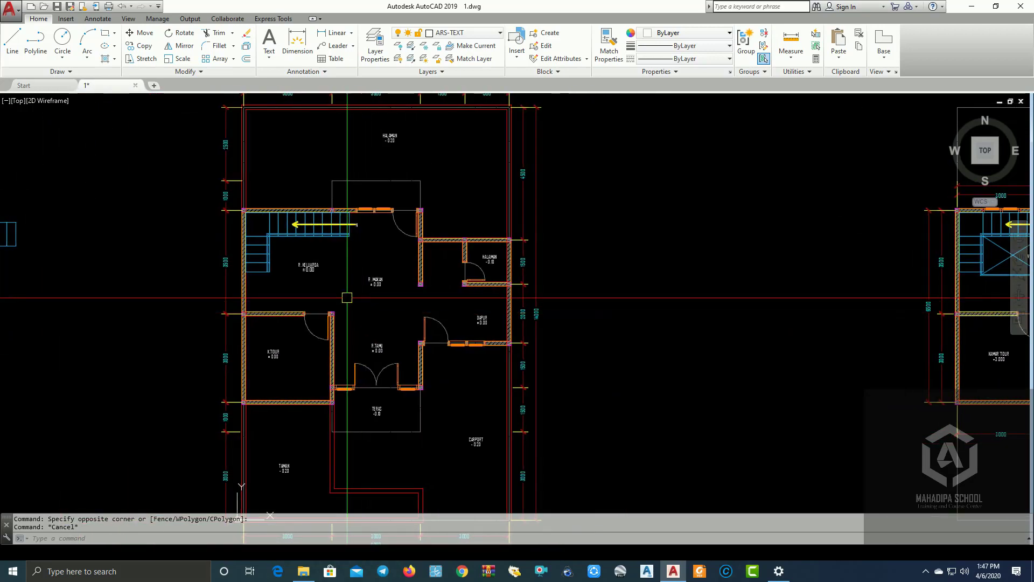
{"action": "mouse_move", "coordinate": [346, 291]}
{"action": "middle_mouse_down"}
{"action": "mouse_move", "coordinate": [441, 361]}
{"action": "mouse_move", "coordinate": [509, 322]}
{"action": "middle_mouse_up"}
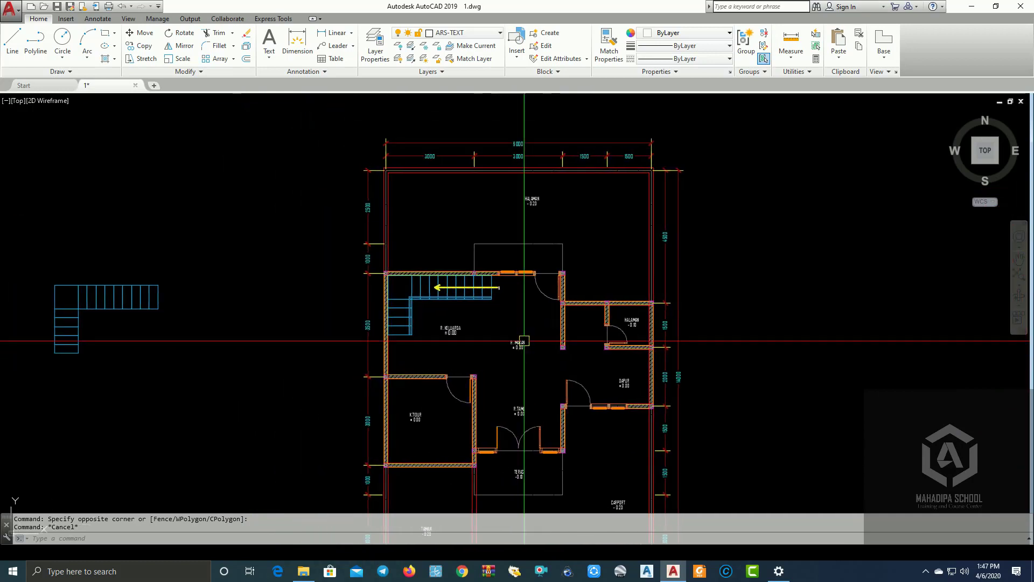
{"action": "scroll", "coordinate": [469, 216], "scroll_direction": "up", "scroll_amount": 2}
{"action": "mouse_move", "coordinate": [470, 218]}
{"action": "middle_mouse_down"}
{"action": "mouse_move", "coordinate": [400, 245]}
{"action": "mouse_move", "coordinate": [392, 262]}
{"action": "middle_mouse_up"}
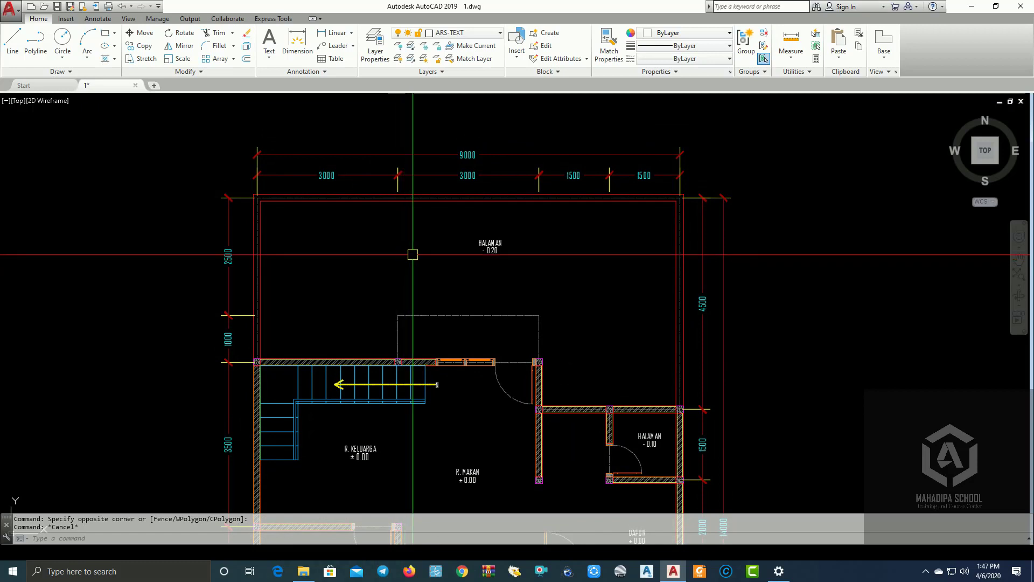
{"action": "left_click", "coordinate": [362, 262]}
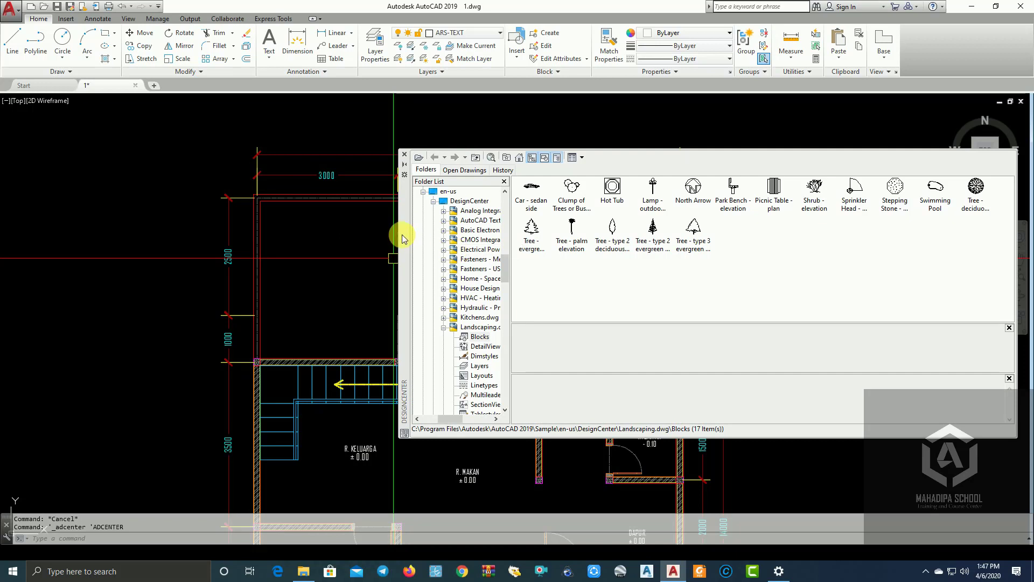
In DesignCenter's Folder List, open Program Files > Autodesk > AutoCAD 2019.
{"action": "left_click_drag", "start_coordinate": [402, 234], "coordinate": [273, 233]}
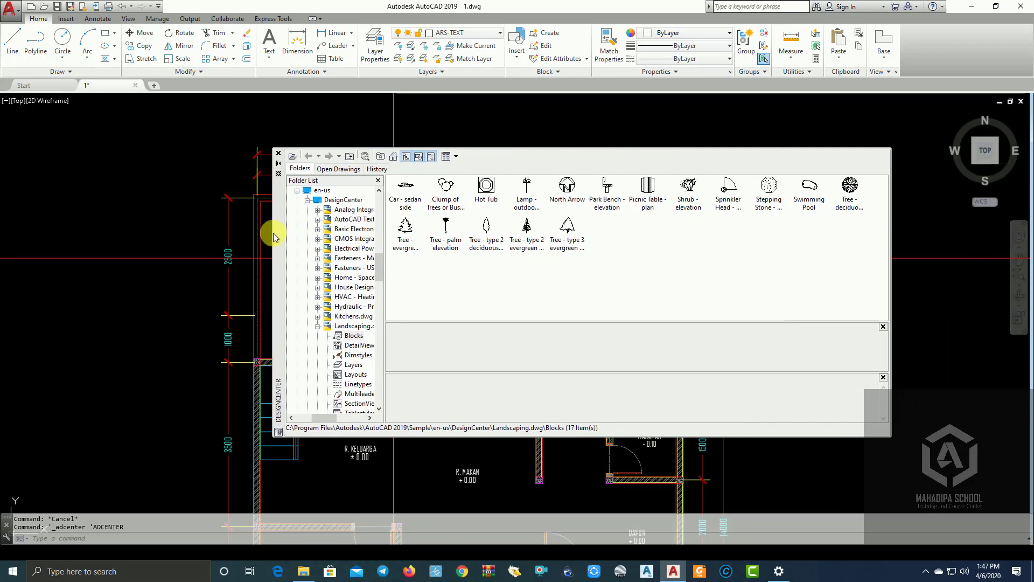
{"action": "scroll", "coordinate": [357, 280], "scroll_direction": "up", "scroll_amount": 10}
{"action": "scroll", "coordinate": [362, 268], "scroll_direction": "up", "scroll_amount": 5}
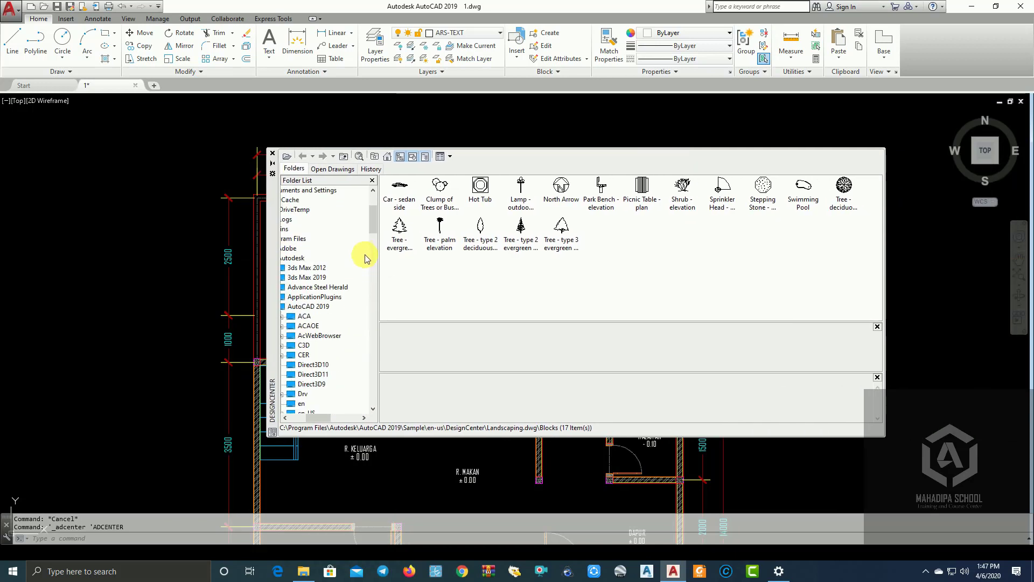
{"action": "mouse_move", "coordinate": [327, 420]}
{"action": "left_mouse_down"}
{"action": "mouse_move", "coordinate": [315, 420]}
{"action": "mouse_move", "coordinate": [335, 330]}
{"action": "left_mouse_up"}
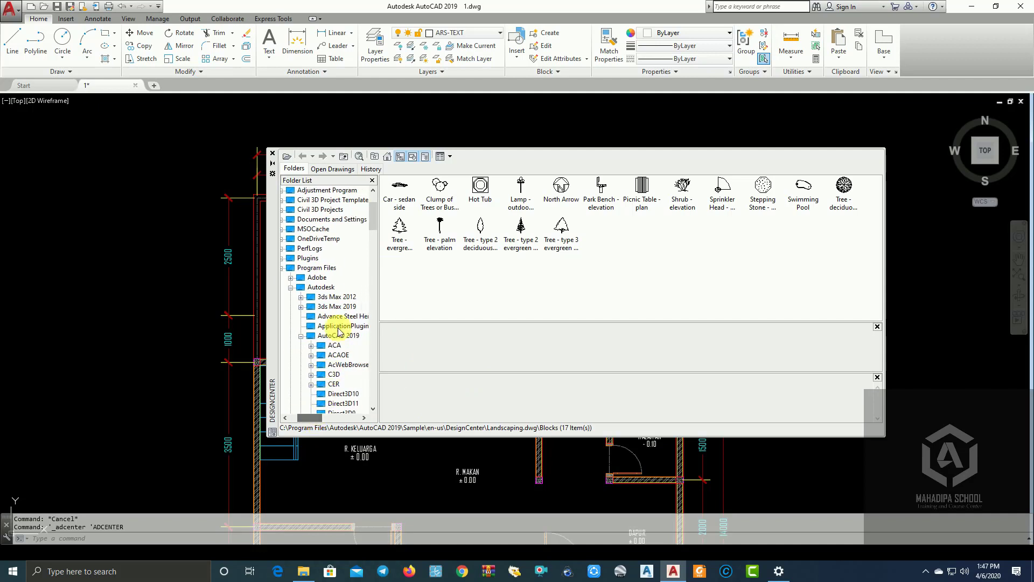
{"action": "scroll", "coordinate": [302, 296], "scroll_direction": "up", "scroll_amount": 2}
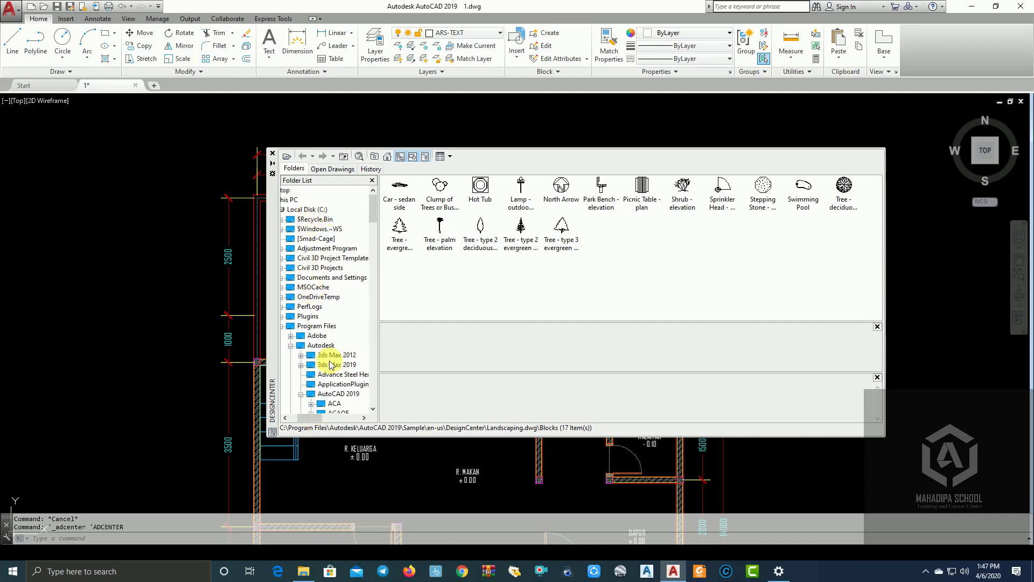
{"action": "left_click_drag", "start_coordinate": [312, 427], "coordinate": [305, 421]}
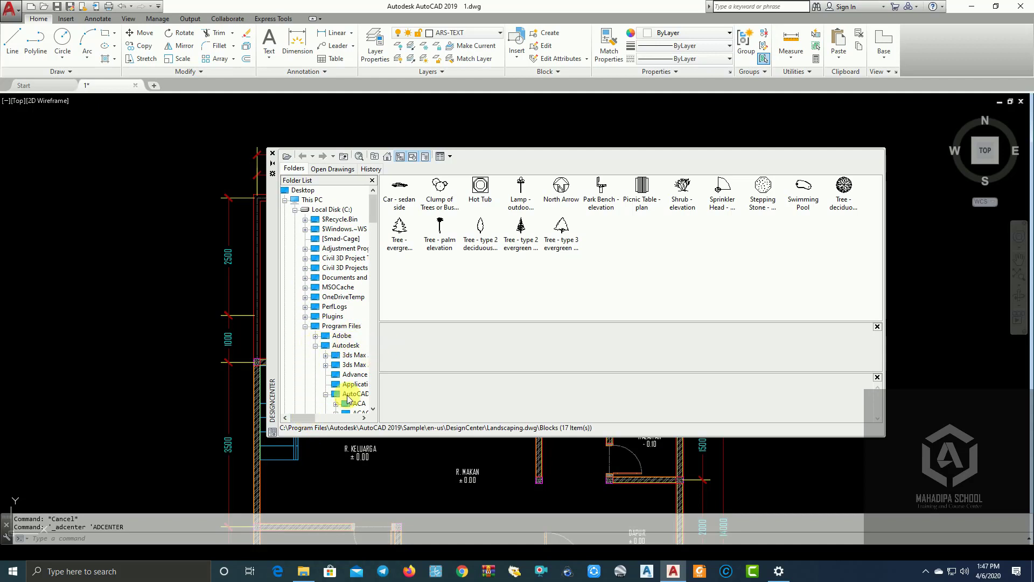
{"action": "left_click_drag", "start_coordinate": [308, 418], "coordinate": [308, 390]}
{"action": "scroll", "coordinate": [310, 349], "scroll_direction": "down", "scroll_amount": 1}
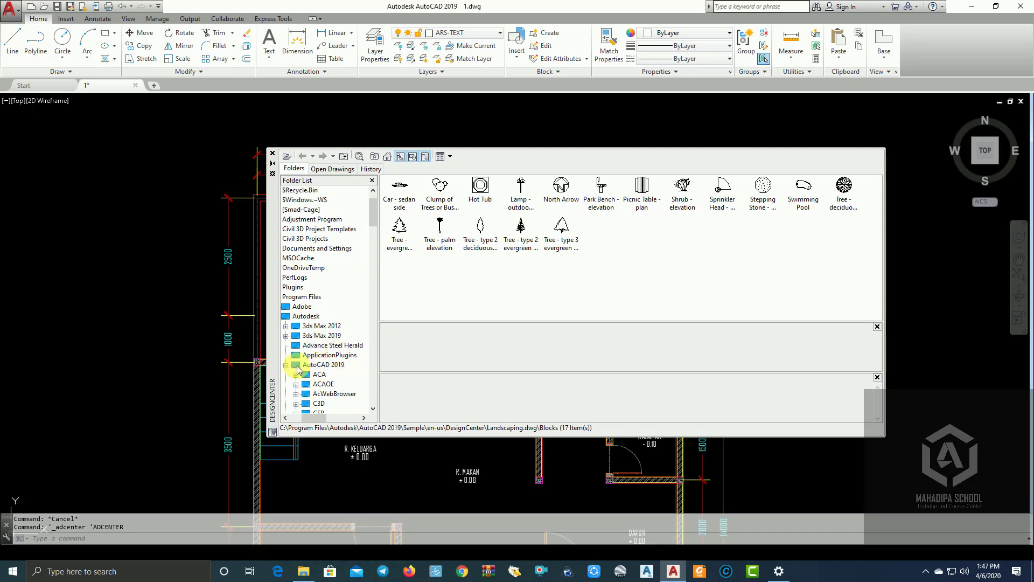
{"action": "left_click", "coordinate": [315, 366]}
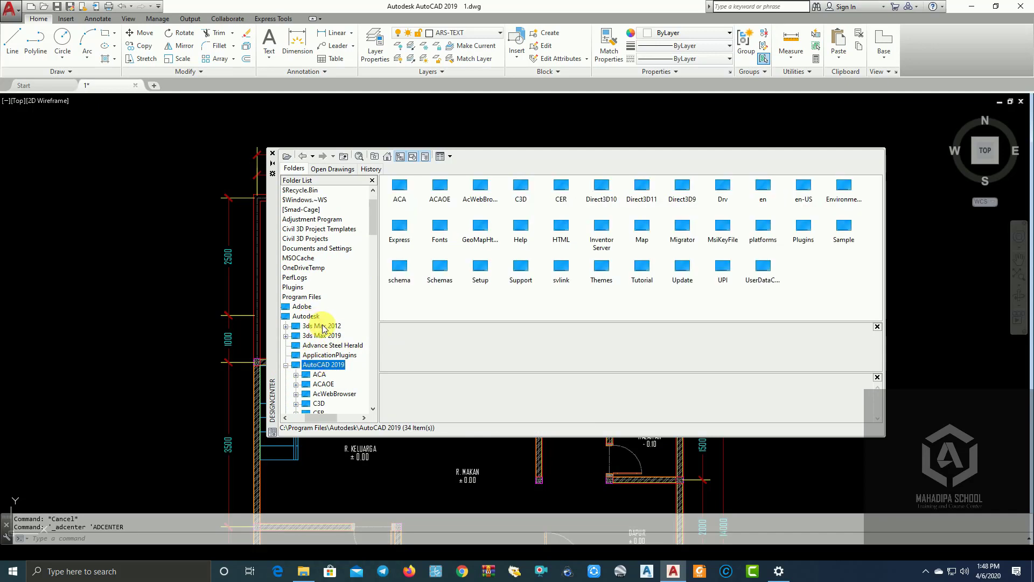
Open Sample > en-us > DesignCenter to list its 16 sample drawings.
{"action": "scroll", "coordinate": [324, 328], "scroll_direction": "down", "scroll_amount": 2}
{"action": "scroll", "coordinate": [326, 331], "scroll_direction": "down", "scroll_amount": 2}
{"action": "scroll", "coordinate": [328, 333], "scroll_direction": "down", "scroll_amount": 2}
{"action": "scroll", "coordinate": [332, 336], "scroll_direction": "down", "scroll_amount": 1}
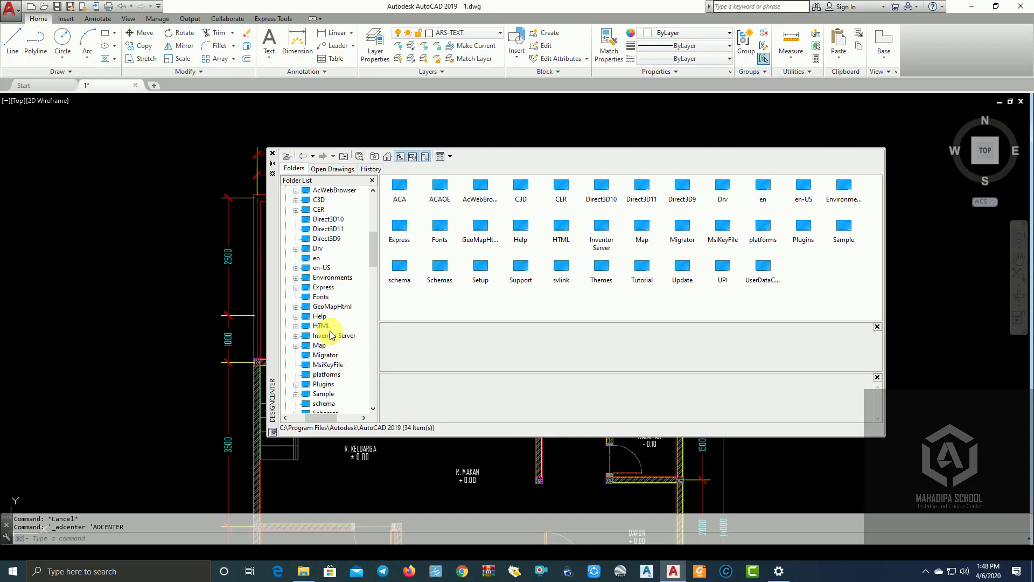
{"action": "scroll", "coordinate": [331, 335], "scroll_direction": "down", "scroll_amount": 4}
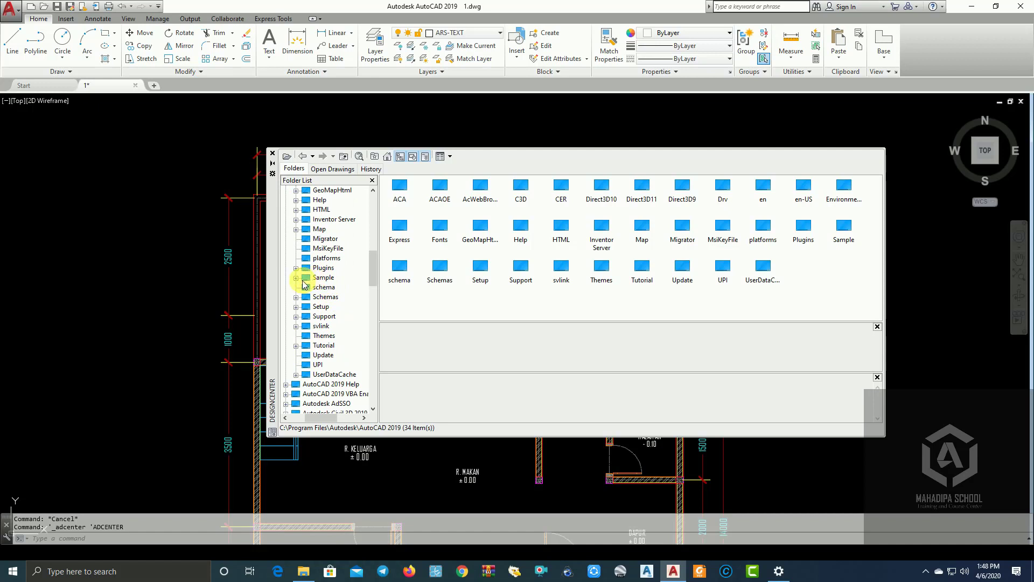
{"action": "left_click", "coordinate": [315, 279]}
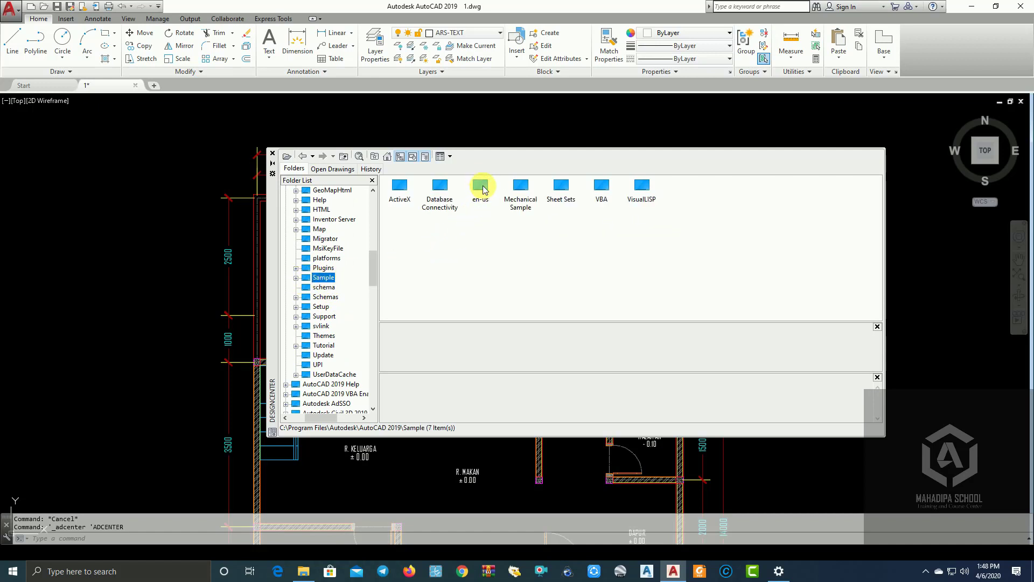
{"action": "double_click", "coordinate": [481, 187]}
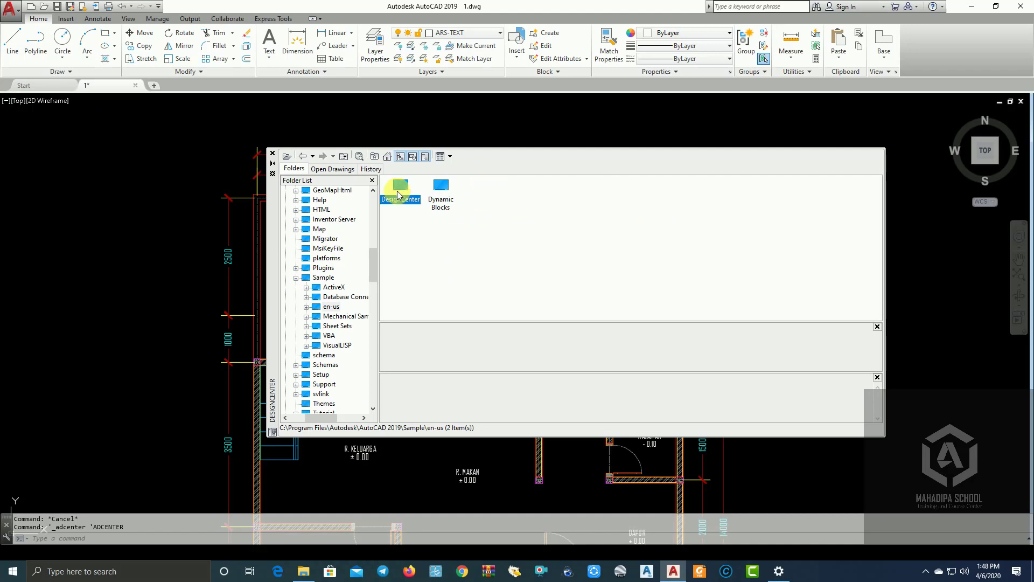
{"action": "double_click", "coordinate": [399, 192]}
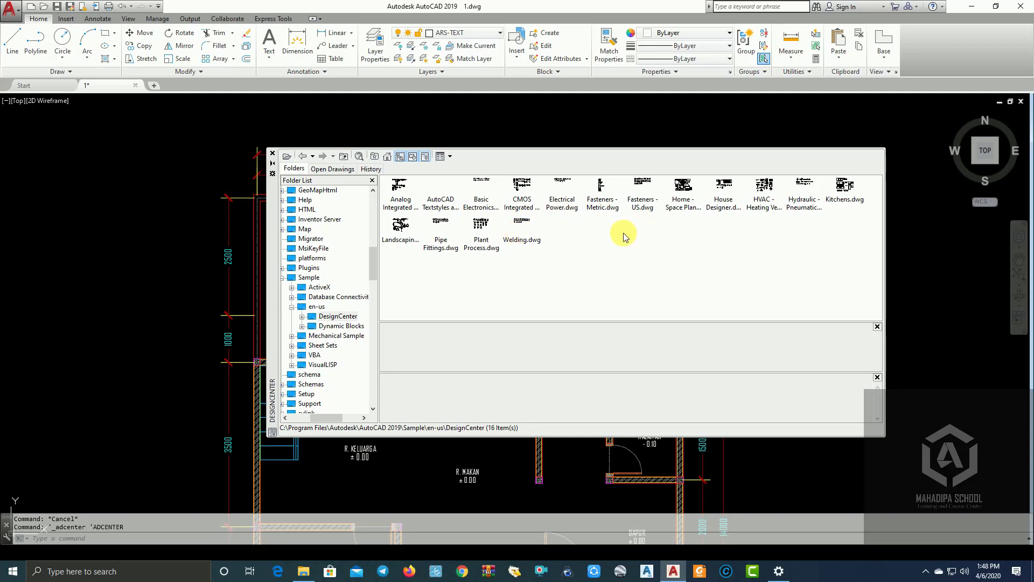
Drag Sofa - Roundback, Plant - Rubber and Entertainment Center from Home - Space Planner.dwg left of the plan.
{"action": "double_click", "coordinate": [682, 200]}
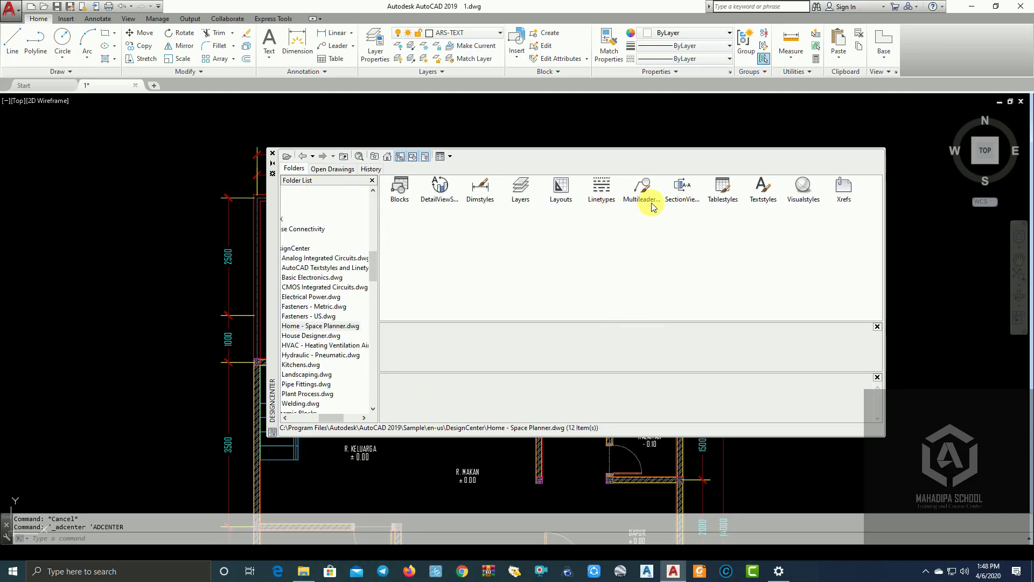
{"action": "double_click", "coordinate": [403, 189]}
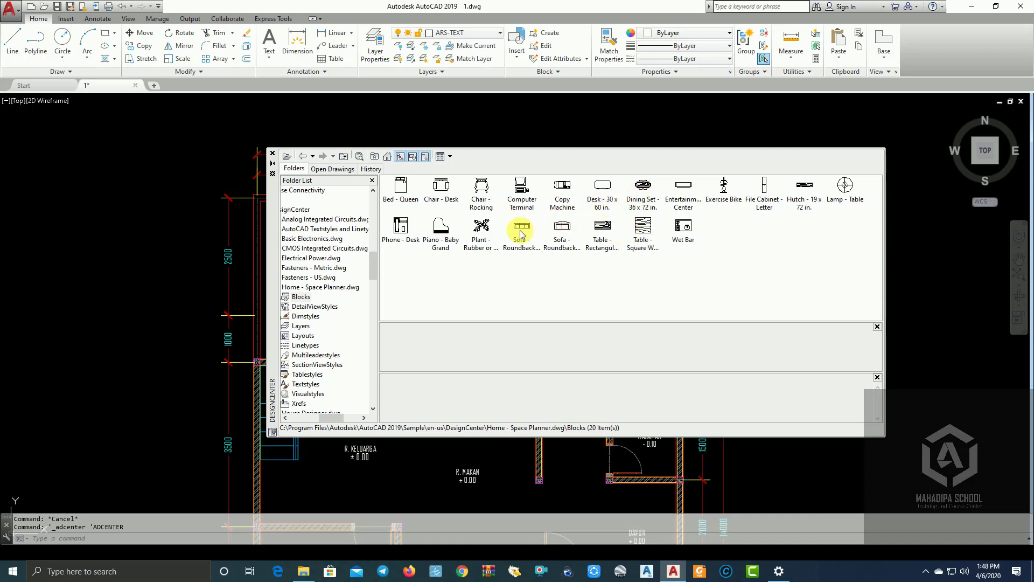
{"action": "left_click_drag", "start_coordinate": [521, 234], "coordinate": [96, 209]}
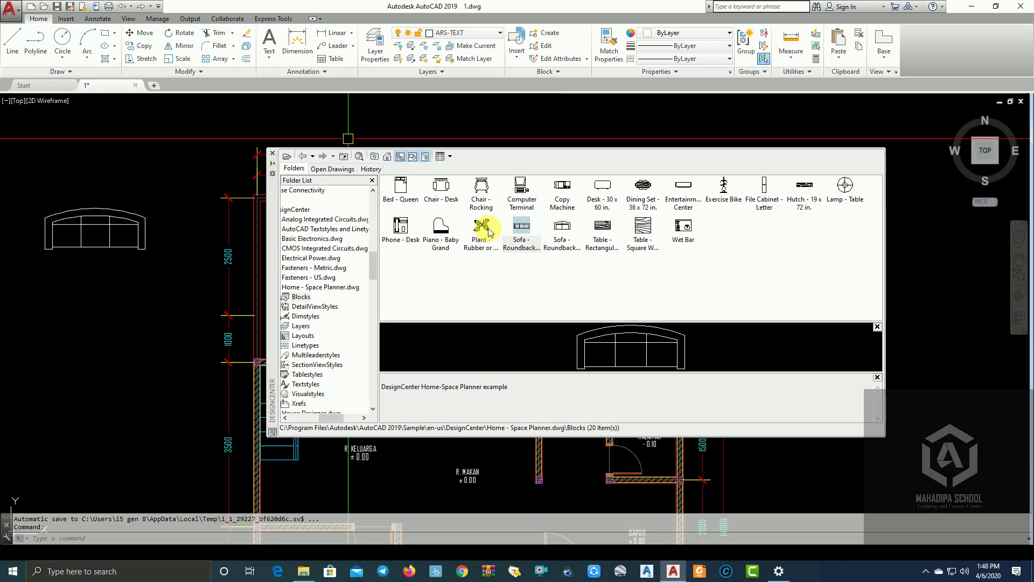
{"action": "left_click_drag", "start_coordinate": [489, 233], "coordinate": [90, 294]}
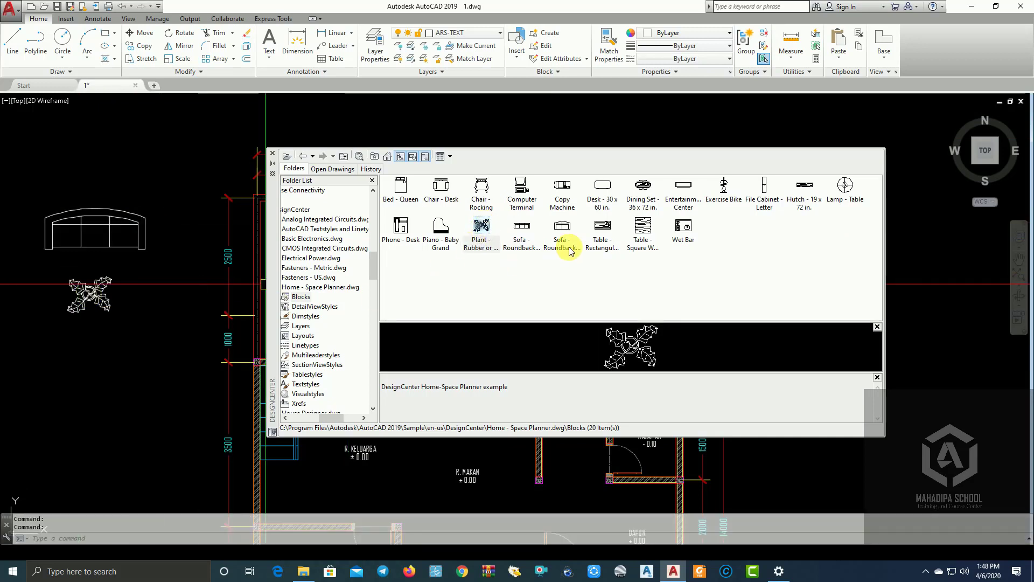
{"action": "left_click_drag", "start_coordinate": [688, 192], "coordinate": [45, 338]}
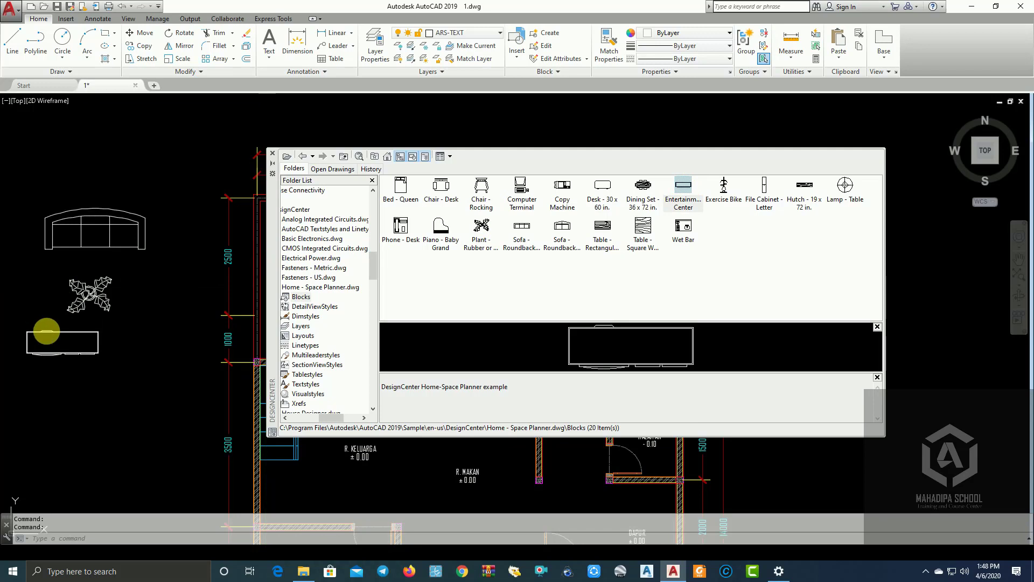
Place the Toilet - top block from House Designer.dwg beside the plant.
{"action": "left_click", "coordinate": [303, 158]}
{"action": "left_click", "coordinate": [303, 157]}
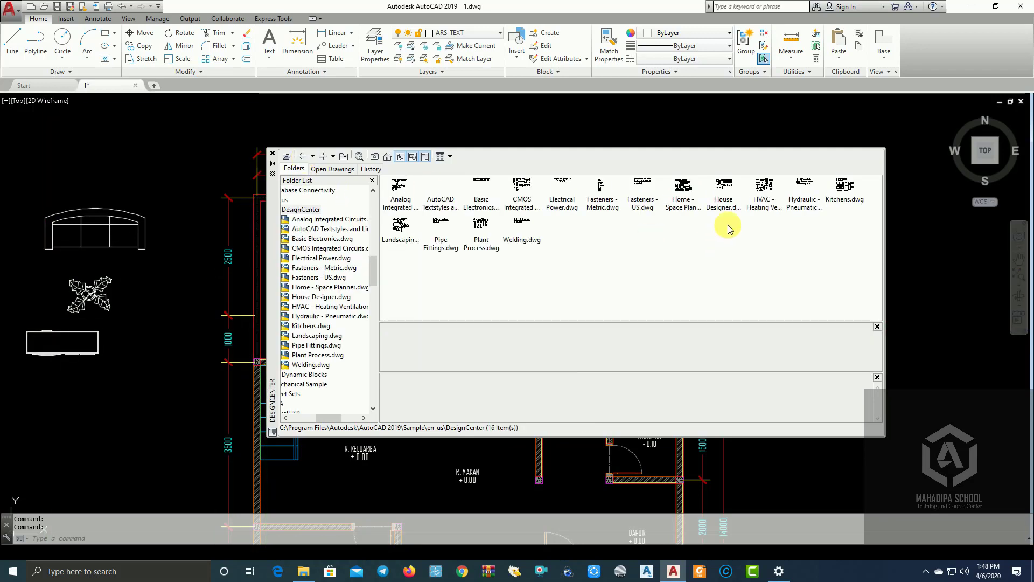
{"action": "double_click", "coordinate": [724, 188]}
{"action": "double_click", "coordinate": [408, 203]}
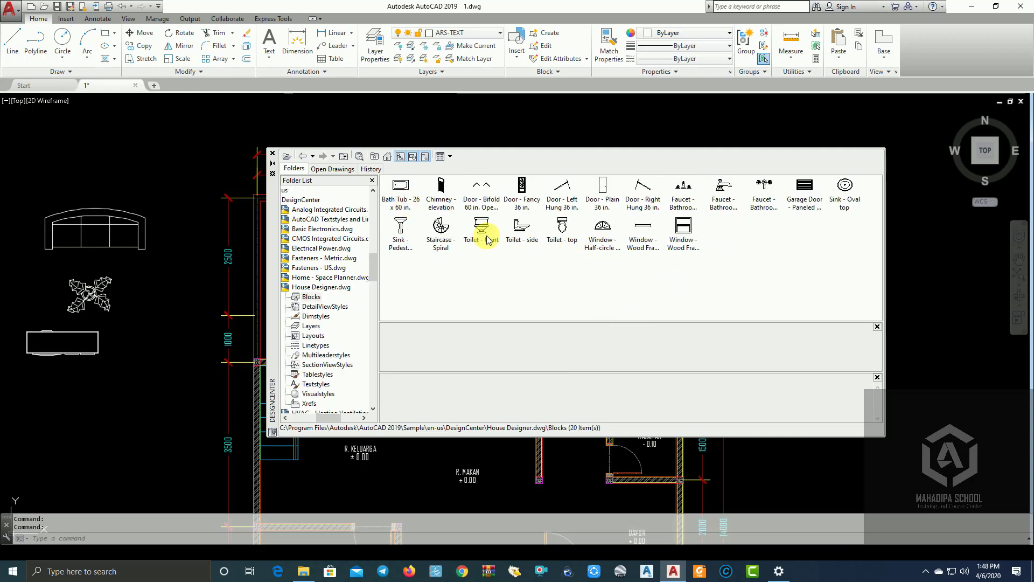
{"action": "left_click_drag", "start_coordinate": [564, 229], "coordinate": [45, 272]}
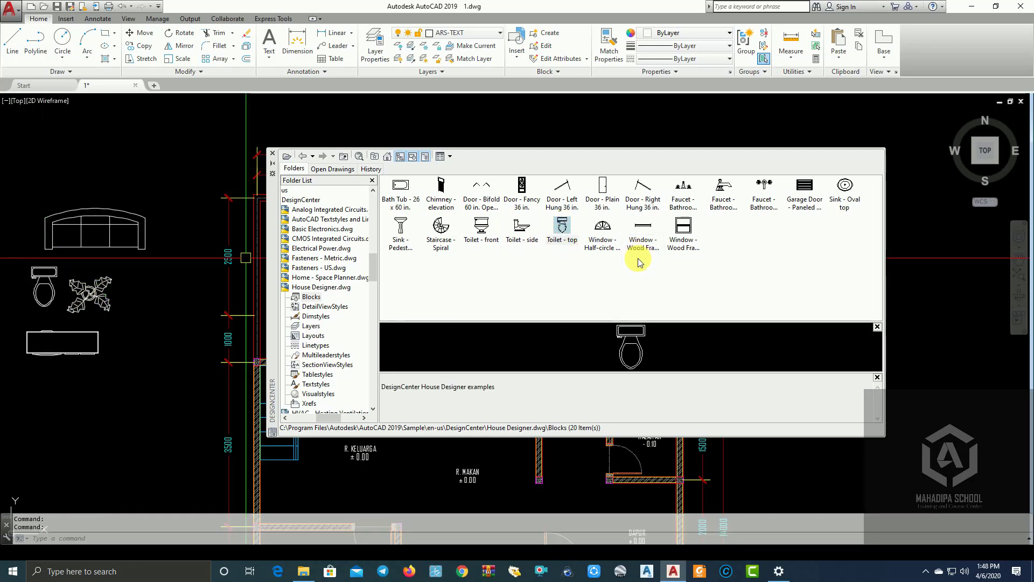
Place the Sink-double block from Kitchens.dwg below the entertainment center.
{"action": "left_click", "coordinate": [308, 157]}
{"action": "left_click", "coordinate": [305, 158]}
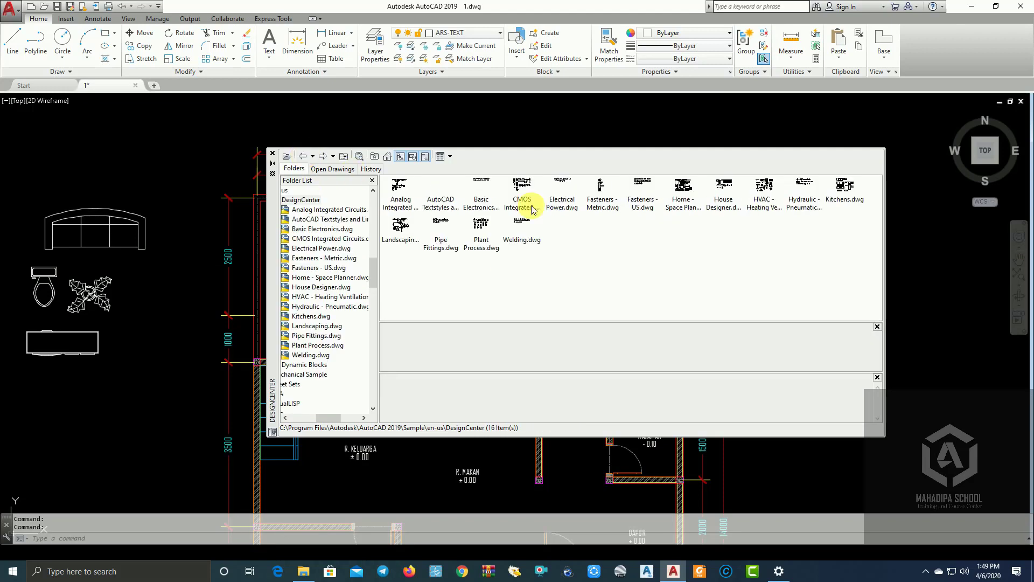
{"action": "double_click", "coordinate": [844, 202]}
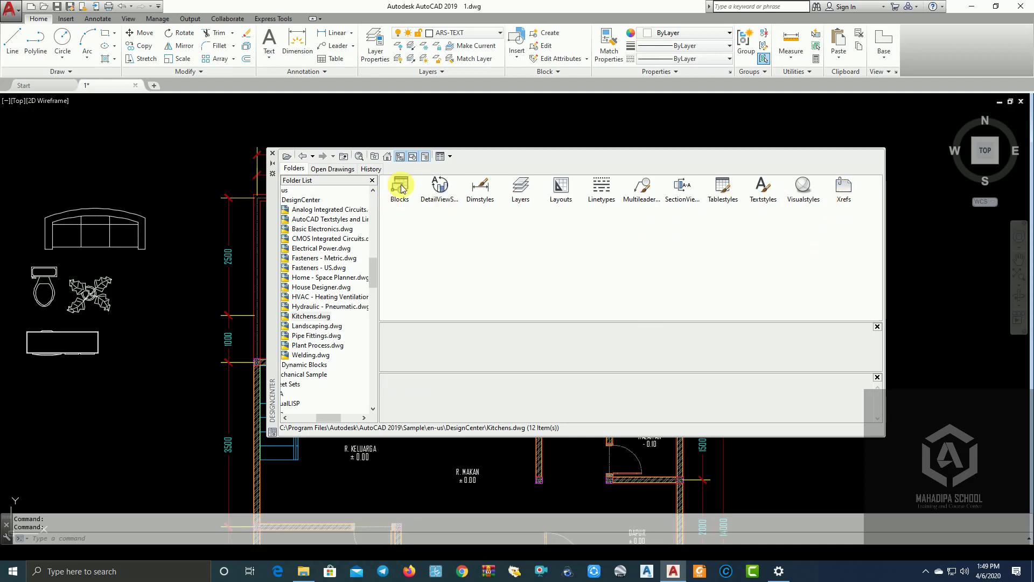
{"action": "double_click", "coordinate": [401, 188]}
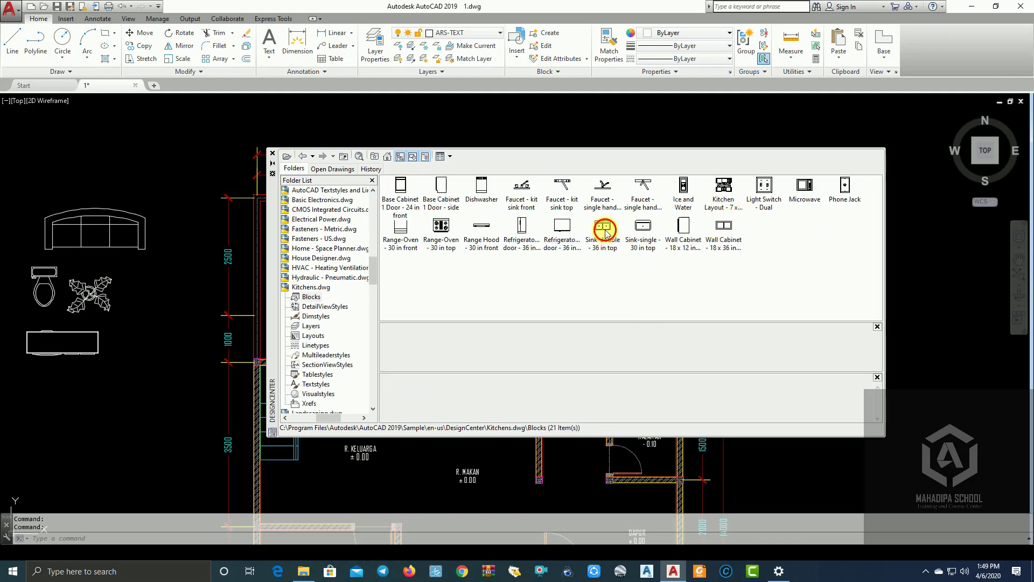
{"action": "left_click_drag", "start_coordinate": [605, 232], "coordinate": [75, 384]}
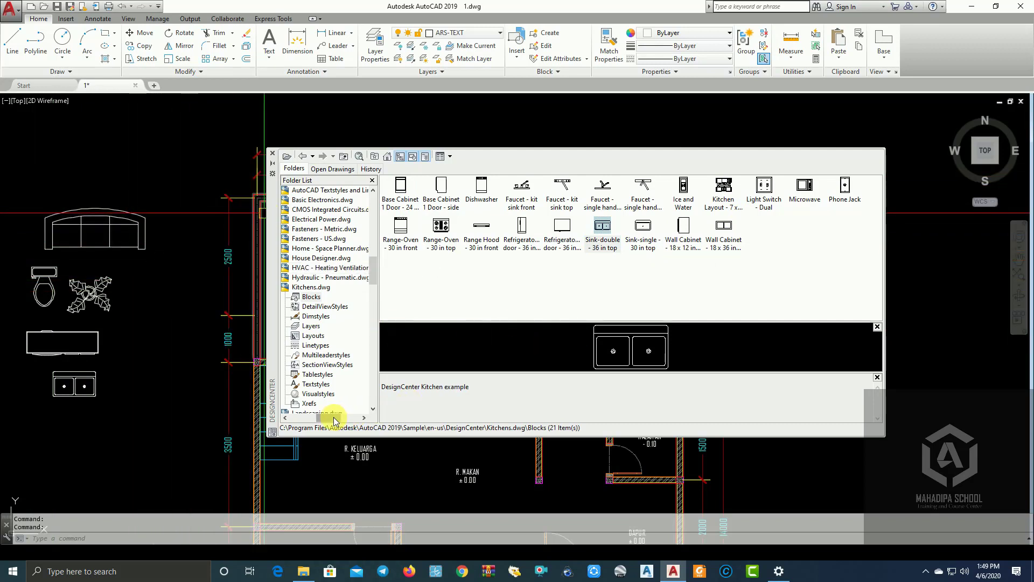
{"action": "left_click_drag", "start_coordinate": [334, 418], "coordinate": [316, 418]}
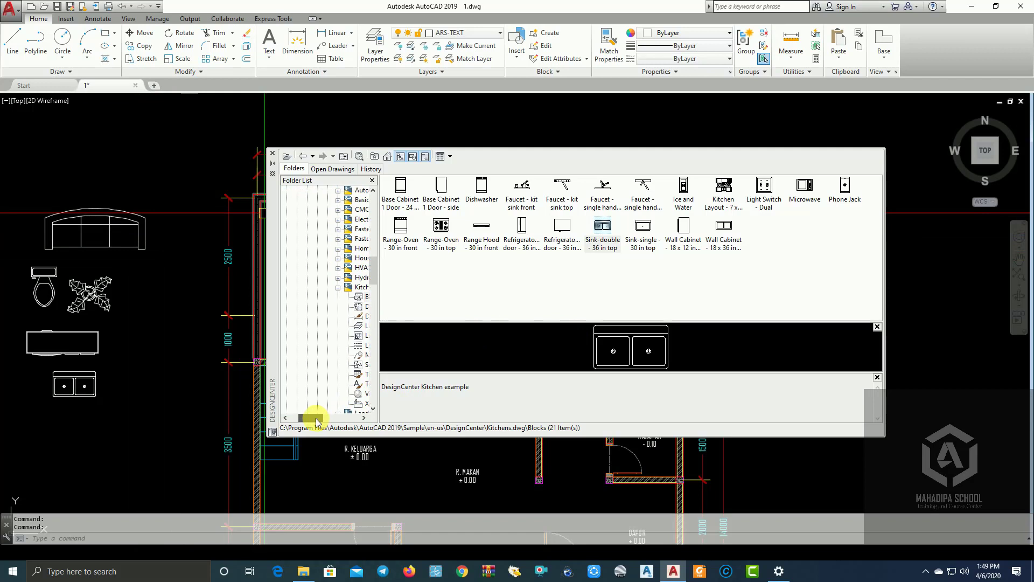
{"action": "scroll", "coordinate": [330, 328], "scroll_direction": "up", "scroll_amount": 3}
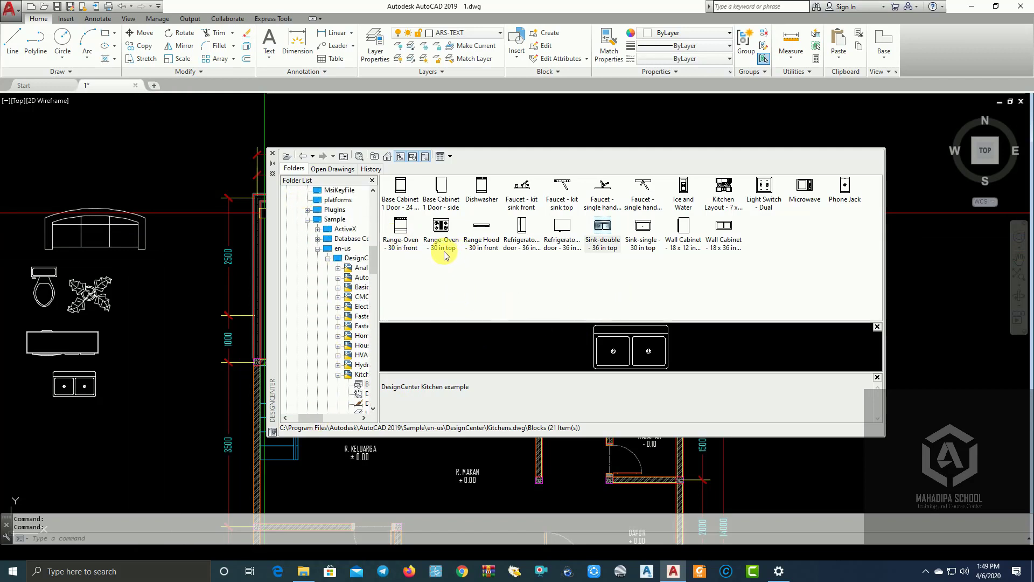
Close DesignCenter, pan to the plan, and browse the Annotate, Insert and Express Tools tabs.
{"action": "left_click", "coordinate": [274, 156]}
{"action": "middle_click_drag", "start_coordinate": [169, 164], "coordinate": [242, 165]}
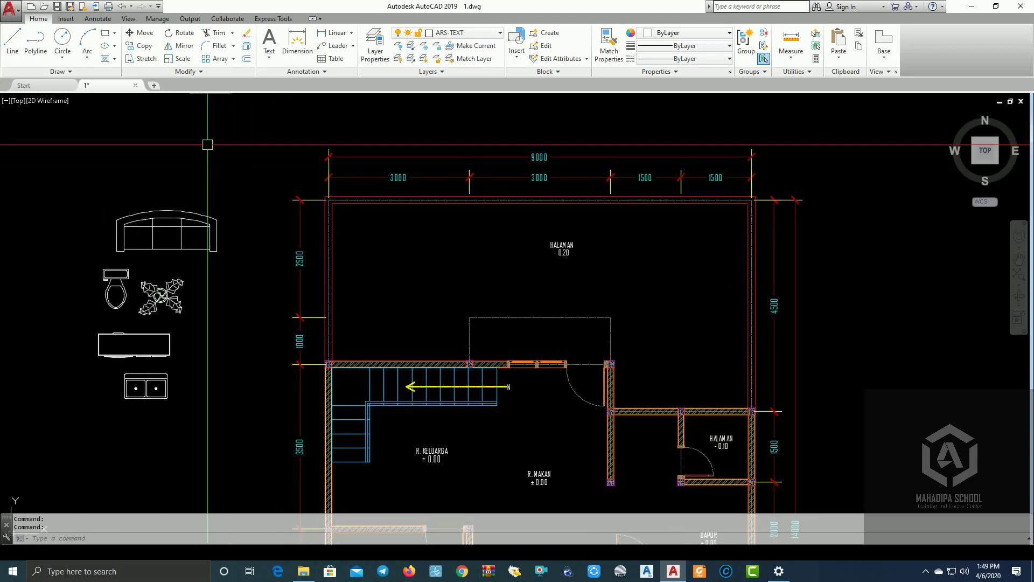
{"action": "left_click", "coordinate": [98, 19]}
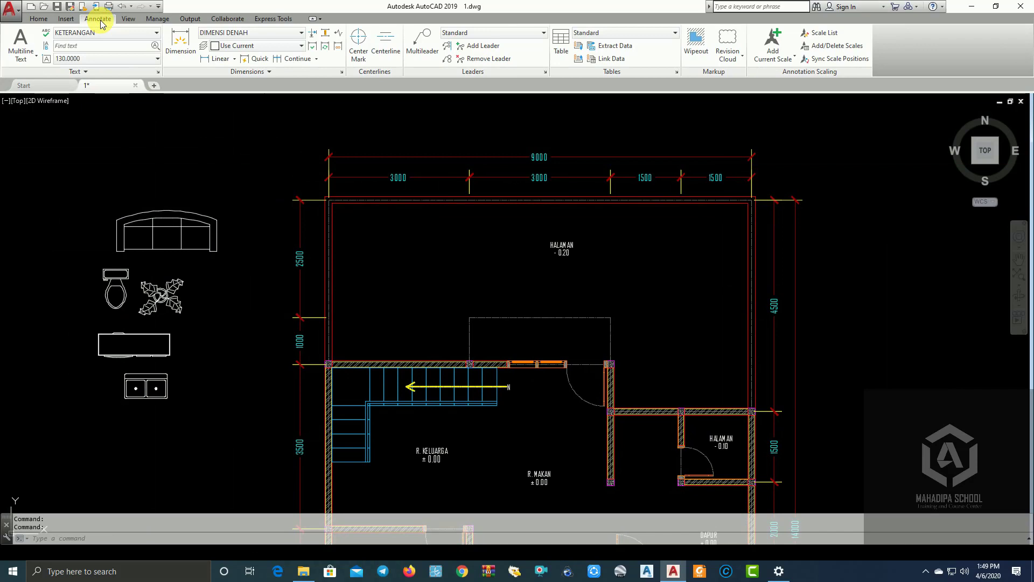
{"action": "left_click", "coordinate": [75, 20]}
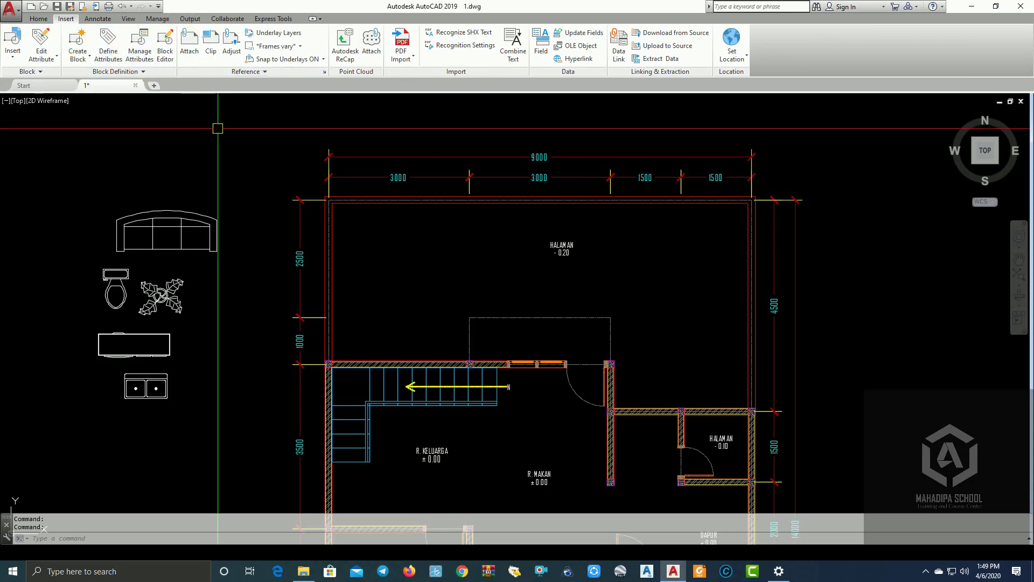
{"action": "left_click", "coordinate": [273, 19]}
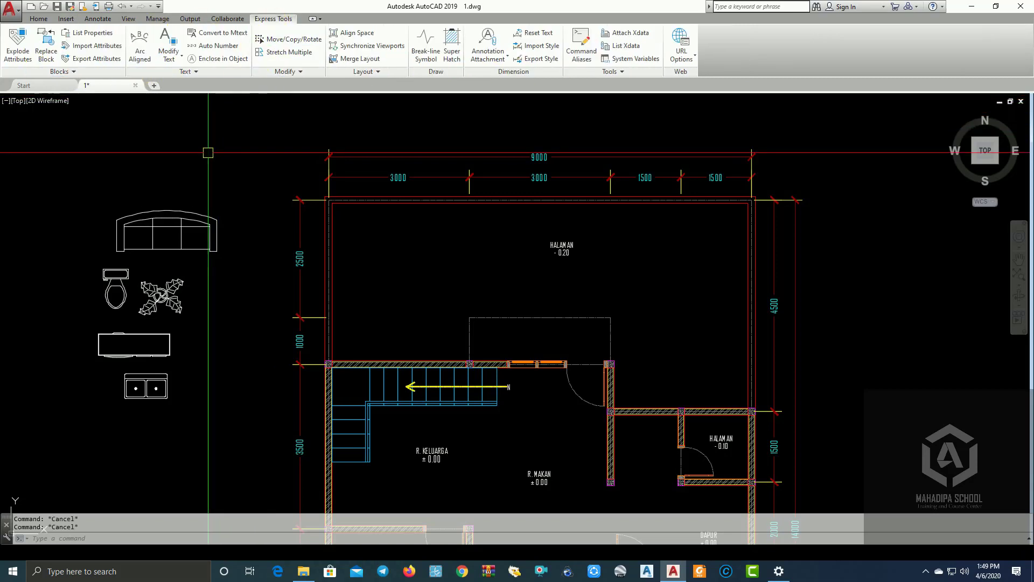
{"action": "type", "text": "Tool"}
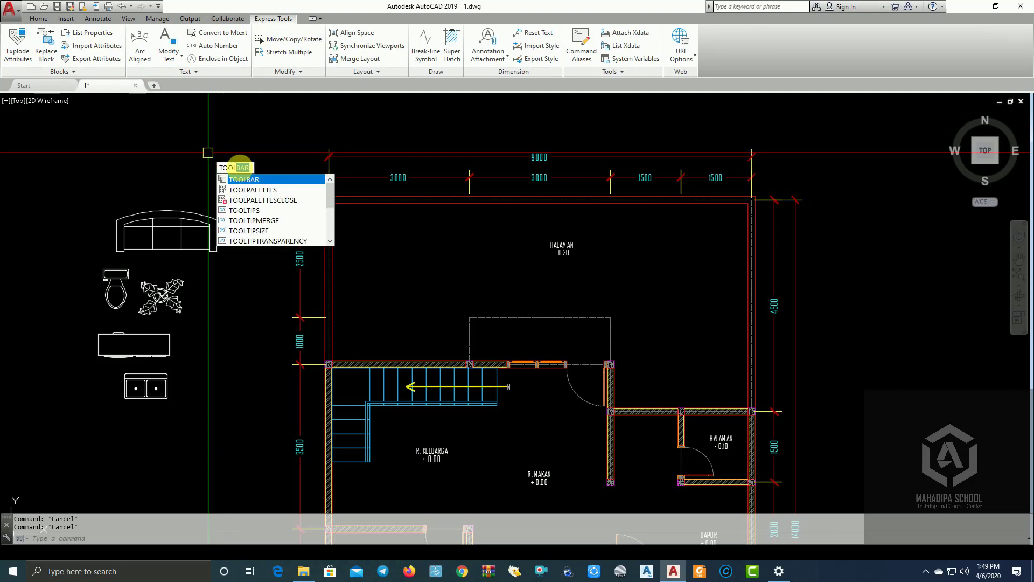
Open the Tool Palettes on the right and show the Architectural samples palette.
{"action": "key", "text": "Return"}
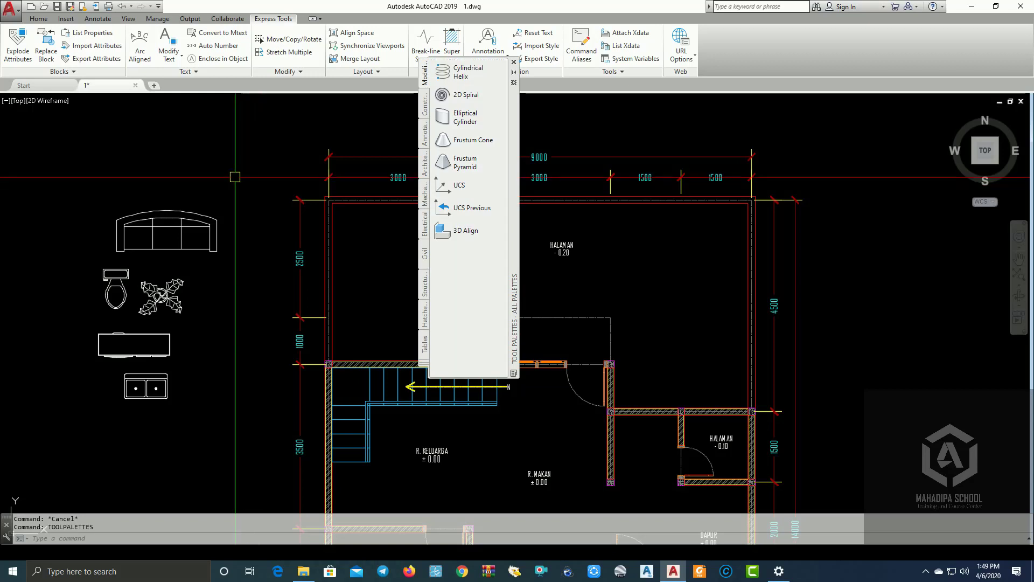
{"action": "left_click_drag", "start_coordinate": [515, 122], "coordinate": [737, 148]}
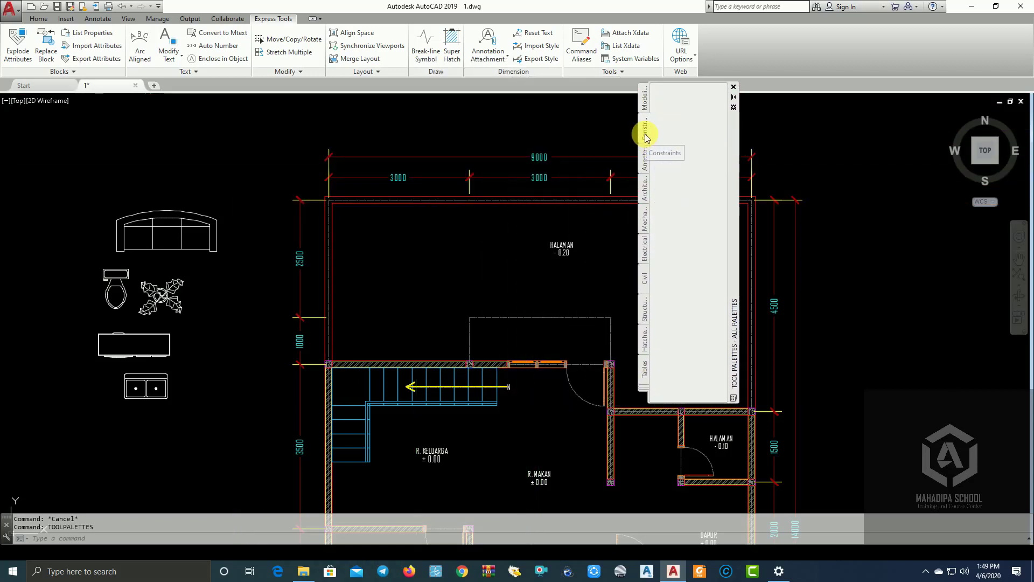
{"action": "left_click", "coordinate": [645, 138]}
{"action": "left_click", "coordinate": [645, 158]}
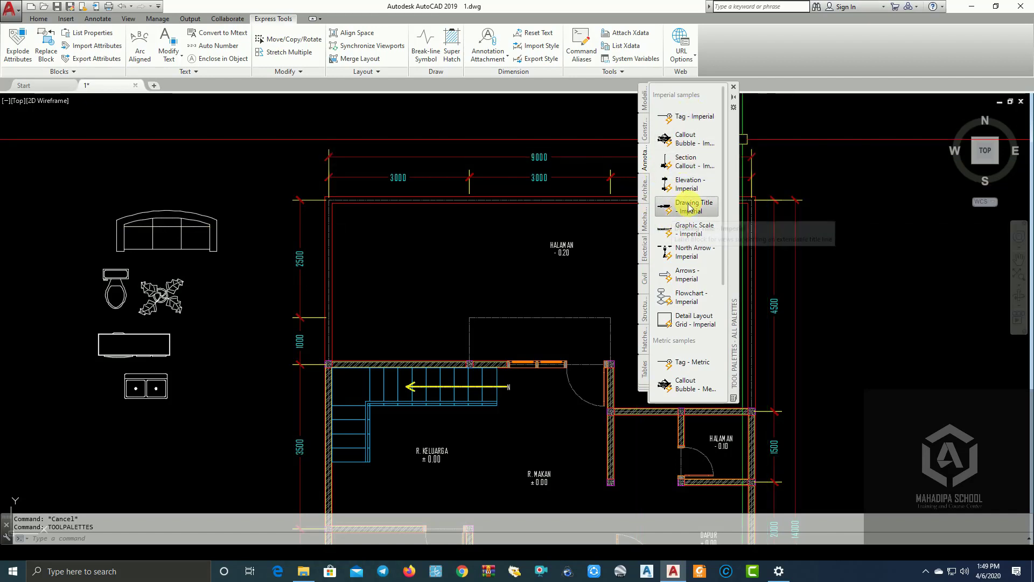
{"action": "left_click", "coordinate": [645, 192]}
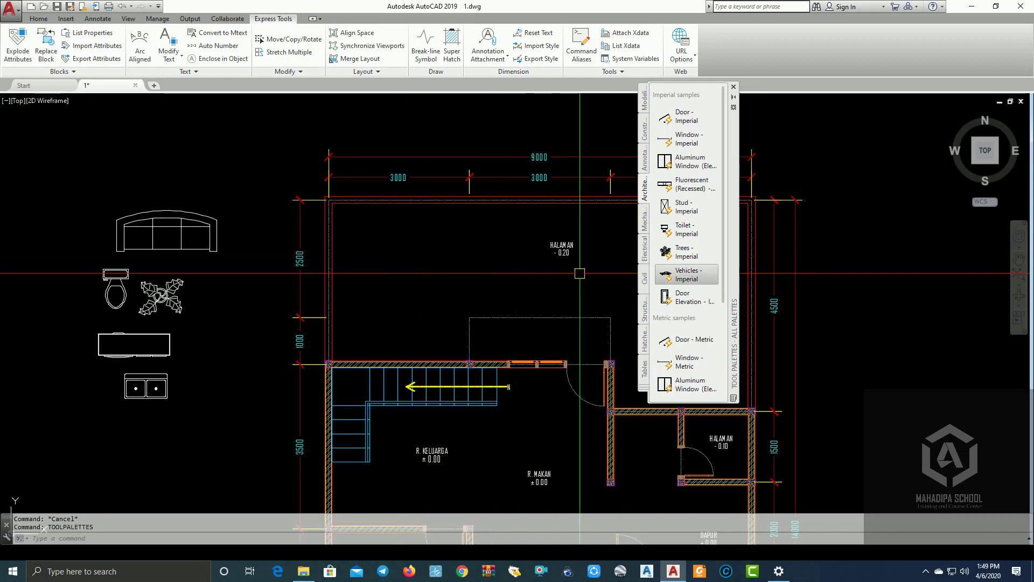
{"action": "left_click_drag", "start_coordinate": [667, 264], "coordinate": [70, 241]}
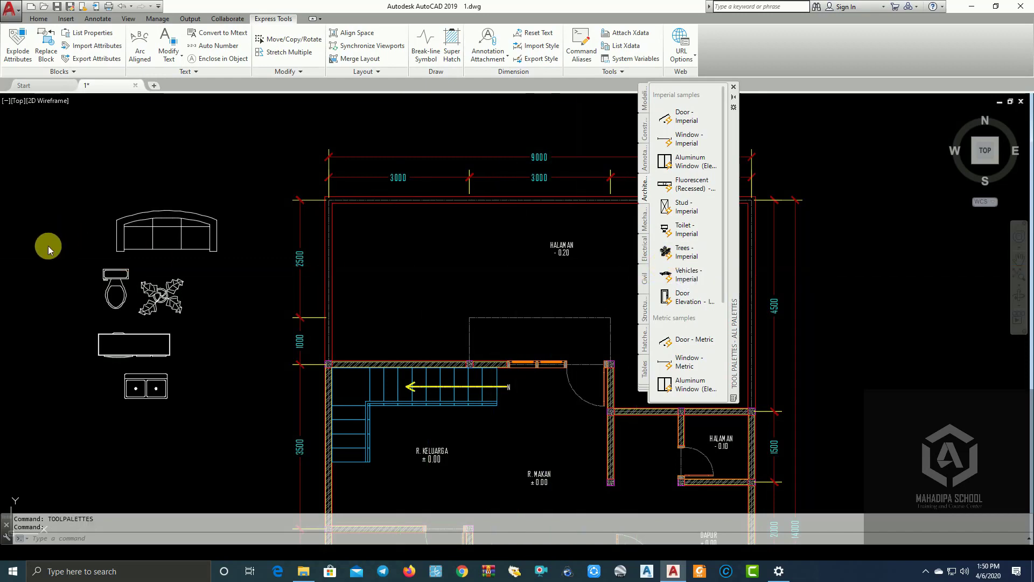
Move the Trees - Imperial block to its new spot left of the sofa set.
{"action": "scroll", "coordinate": [377, 243], "scroll_direction": "down", "scroll_amount": 3}
{"action": "scroll", "coordinate": [375, 278], "scroll_direction": "up", "scroll_amount": 3}
{"action": "type", "text": "m"}
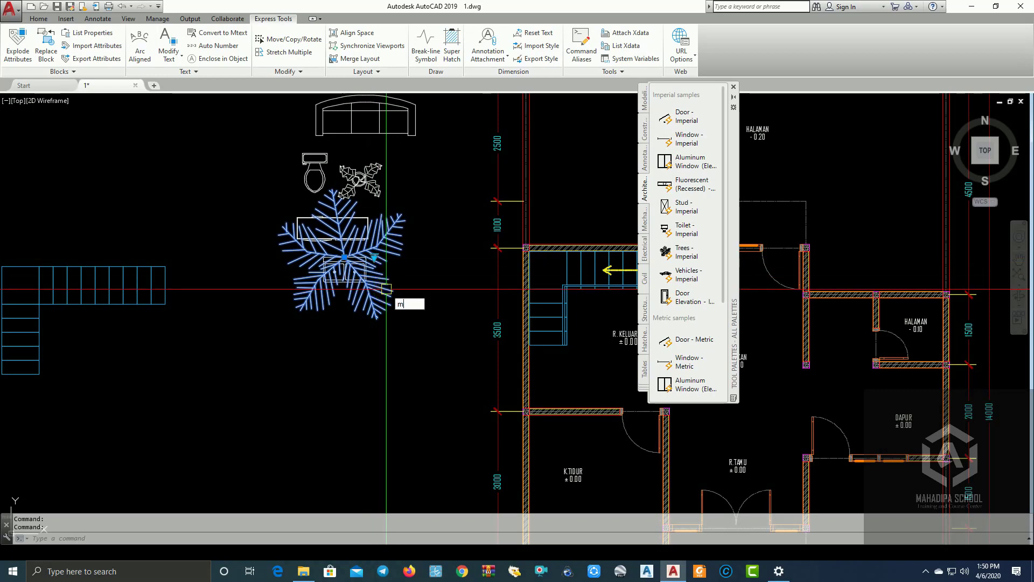
{"action": "key", "text": "Return"}
{"action": "left_click", "coordinate": [344, 259]}
{"action": "scroll", "coordinate": [377, 269], "scroll_direction": "down", "scroll_amount": 3}
{"action": "scroll", "coordinate": [366, 258], "scroll_direction": "up", "scroll_amount": 3}
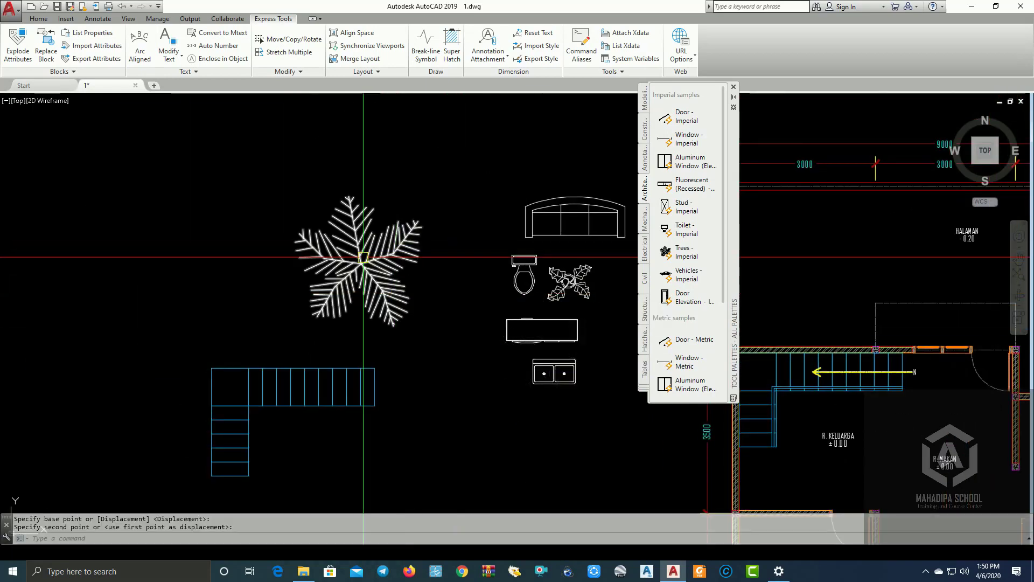
{"action": "scroll", "coordinate": [363, 257], "scroll_direction": "up", "scroll_amount": 1}
{"action": "scroll", "coordinate": [323, 258], "scroll_direction": "up", "scroll_amount": 1}
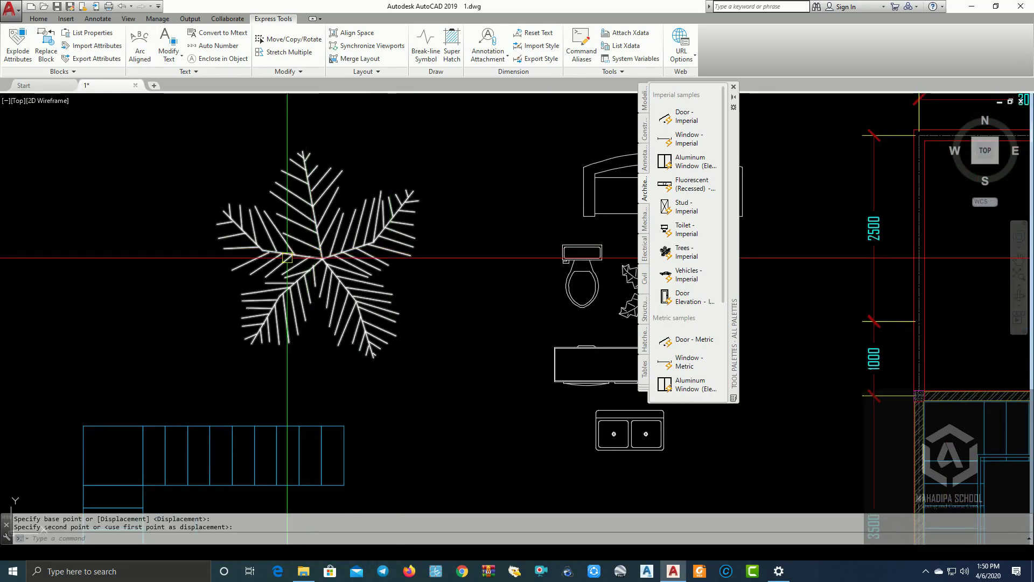
{"action": "scroll", "coordinate": [323, 269], "scroll_direction": "up", "scroll_amount": 2}
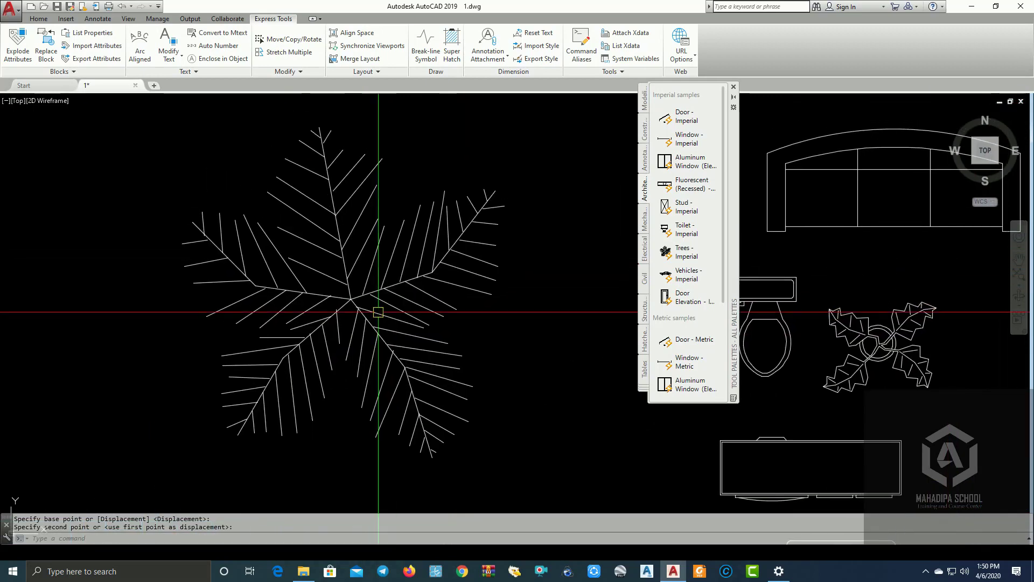
{"action": "mouse_move", "coordinate": [400, 312]}
{"action": "middle_mouse_down"}
{"action": "mouse_move", "coordinate": [401, 295]}
{"action": "mouse_move", "coordinate": [413, 305]}
{"action": "middle_mouse_up"}
{"action": "left_click", "coordinate": [414, 312]}
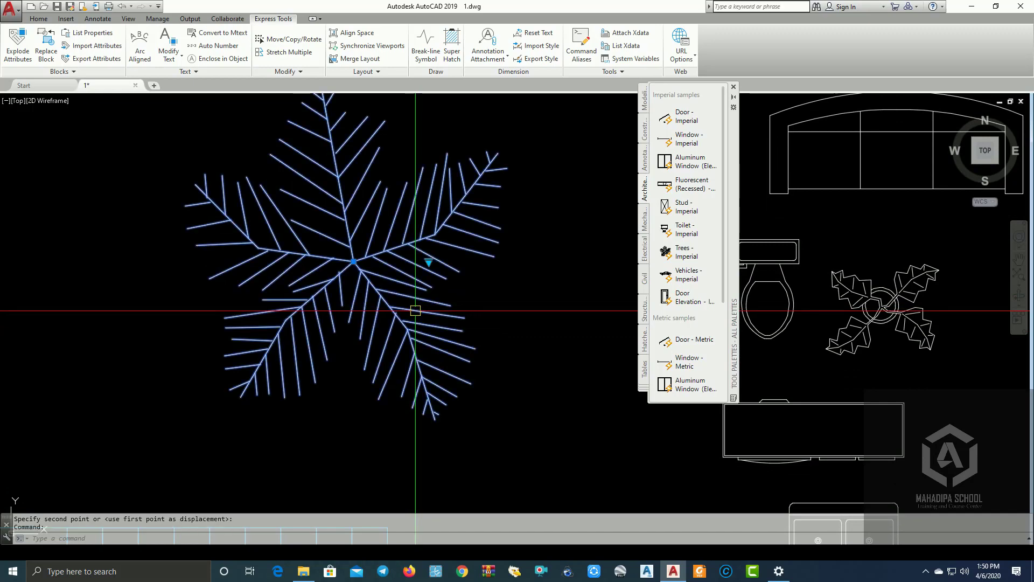
Switch the tree's display variant to Palm (Elevation).
{"action": "left_click", "coordinate": [427, 264]}
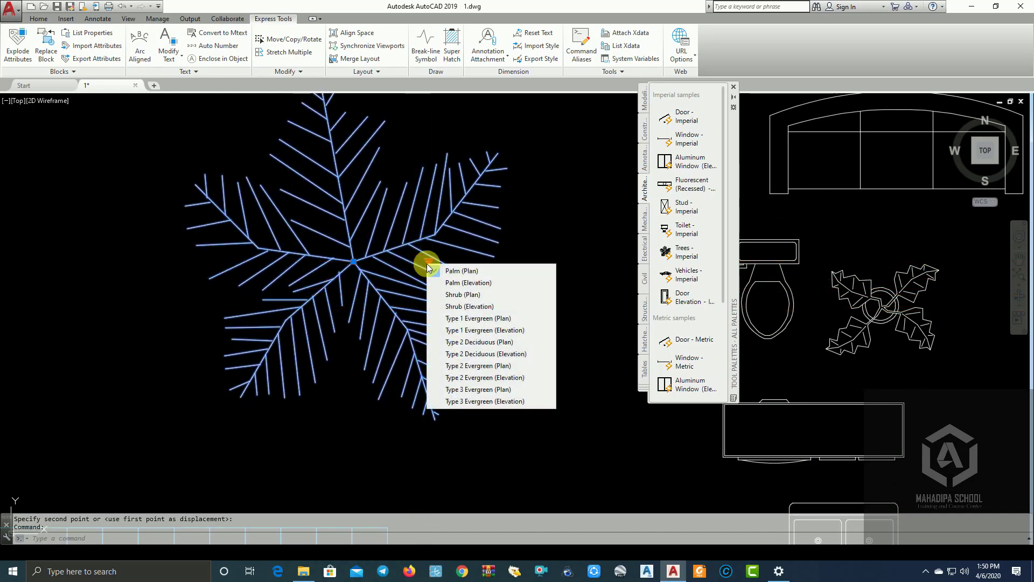
{"action": "left_click", "coordinate": [446, 283]}
{"action": "scroll", "coordinate": [450, 282], "scroll_direction": "down", "scroll_amount": 5}
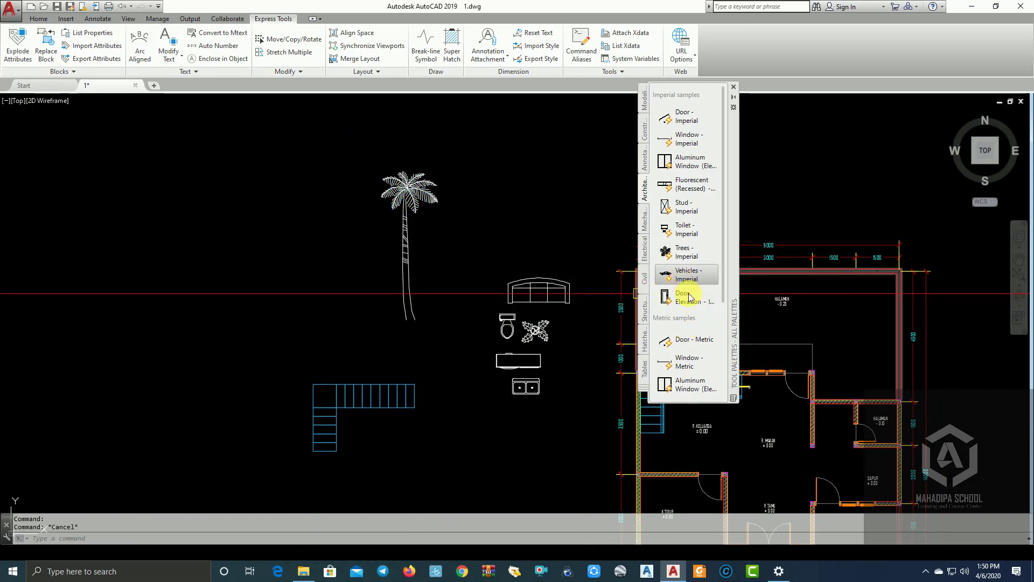
Place a Vehicles - Imperial block left of the palm and set it to Sports Car (Top).
{"action": "left_click_drag", "start_coordinate": [693, 289], "coordinate": [181, 300]}
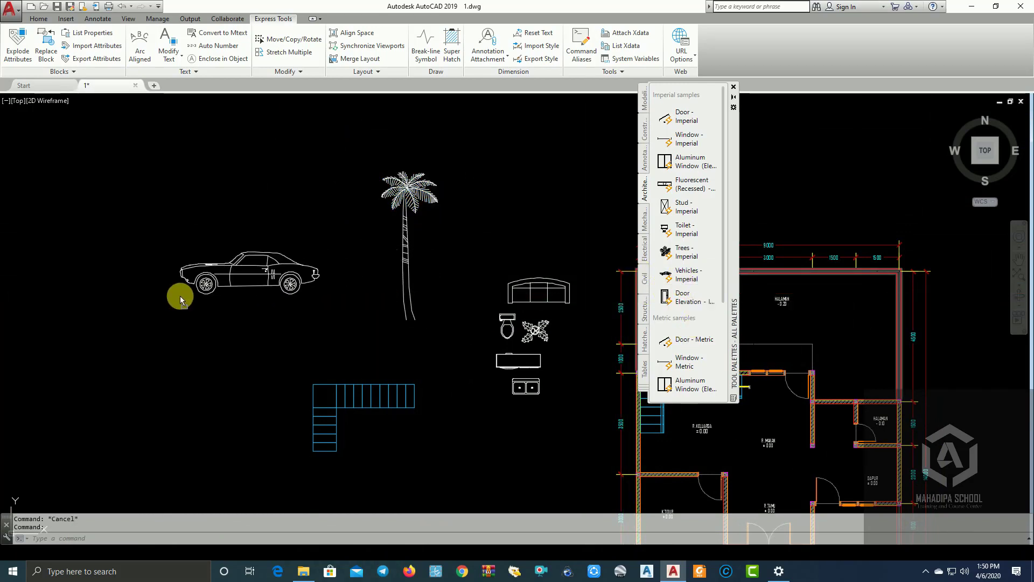
{"action": "left_click", "coordinate": [177, 290]}
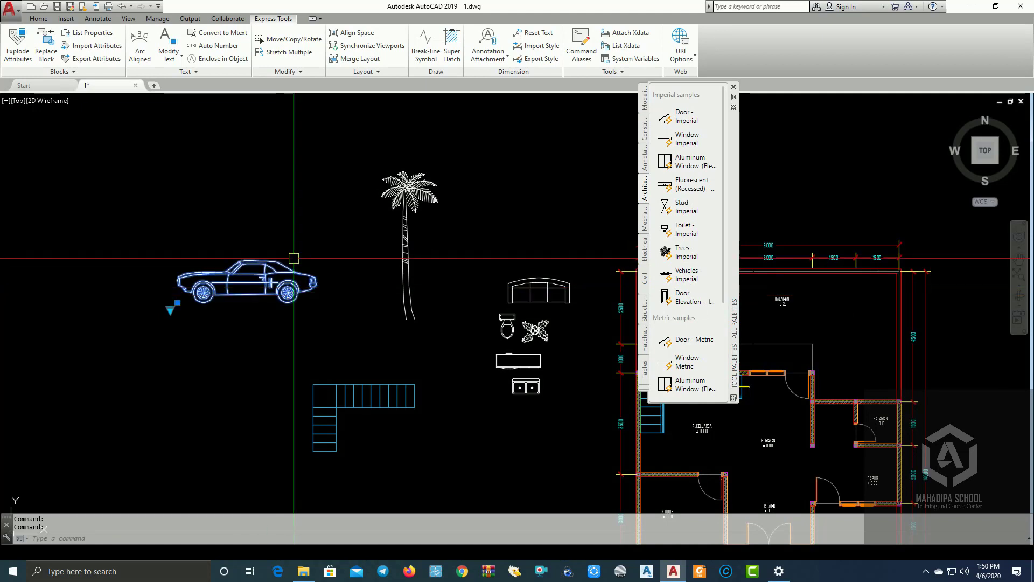
{"action": "left_click", "coordinate": [170, 311]}
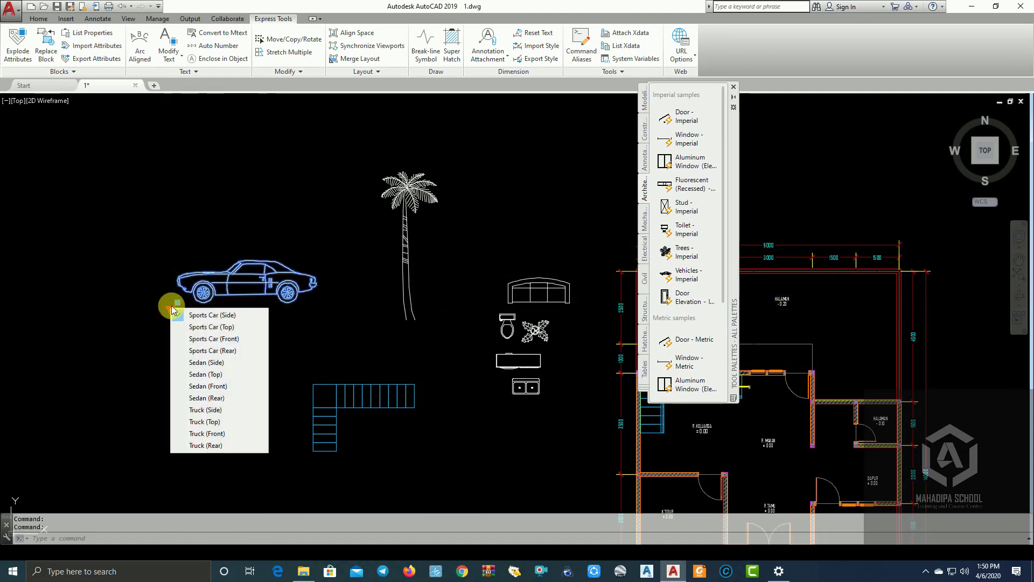
{"action": "left_click", "coordinate": [198, 340]}
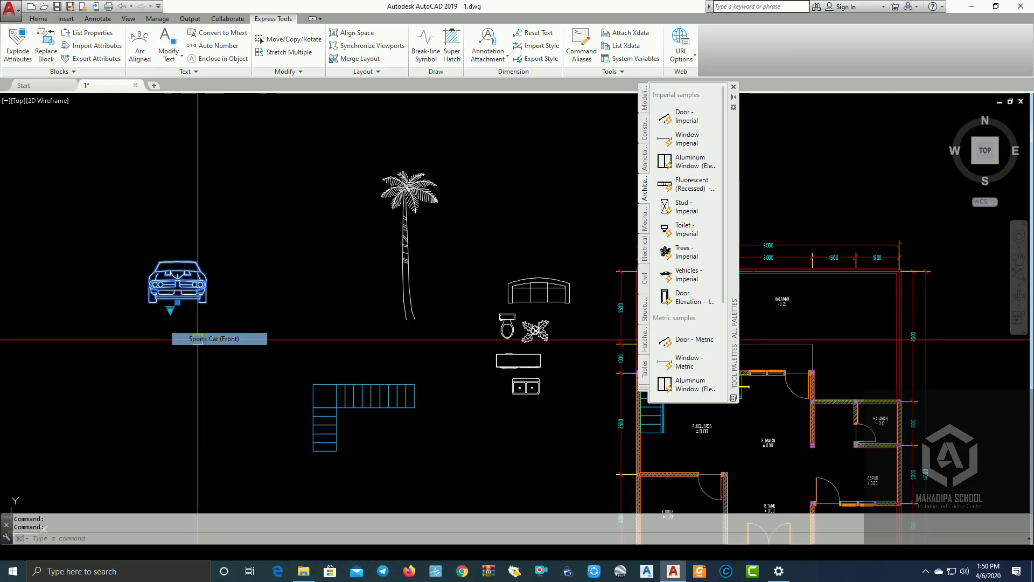
{"action": "left_click", "coordinate": [171, 311]}
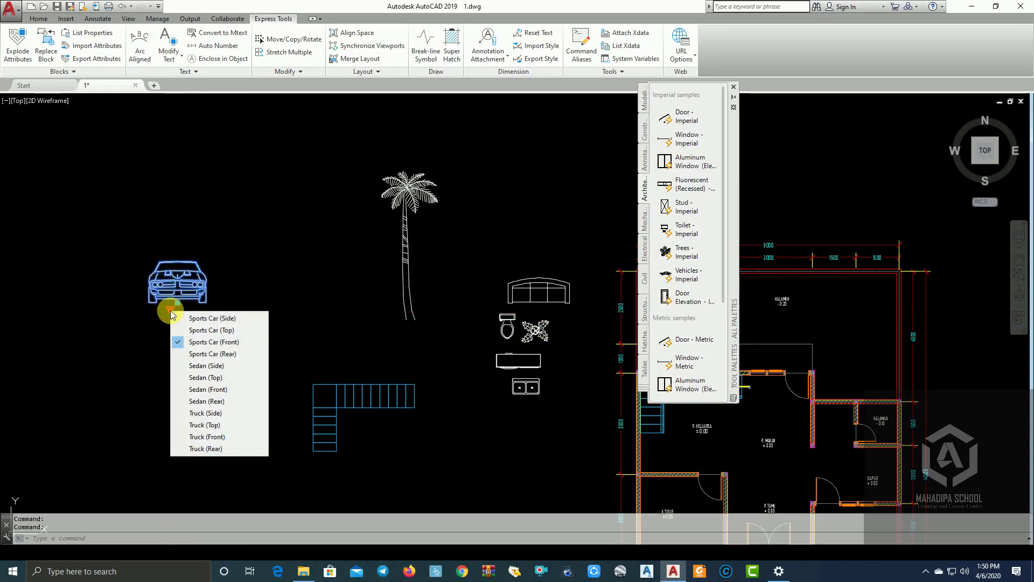
{"action": "left_click", "coordinate": [192, 330]}
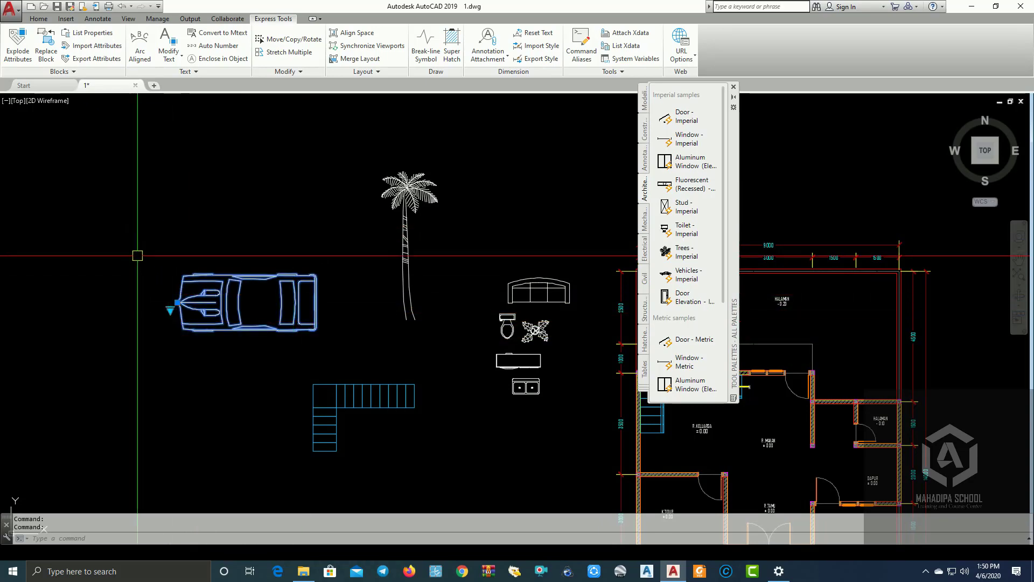
{"action": "scroll", "coordinate": [323, 270], "scroll_direction": "down", "scroll_amount": 2}
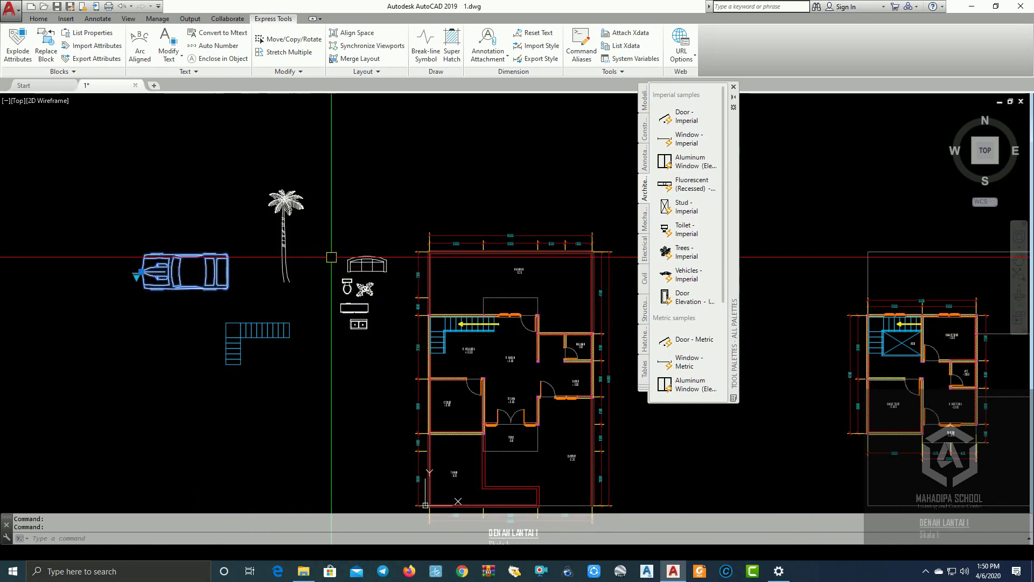
Browse the Mechanical, Electrical, Civil and Structural sample palettes.
{"action": "left_click", "coordinate": [645, 221]}
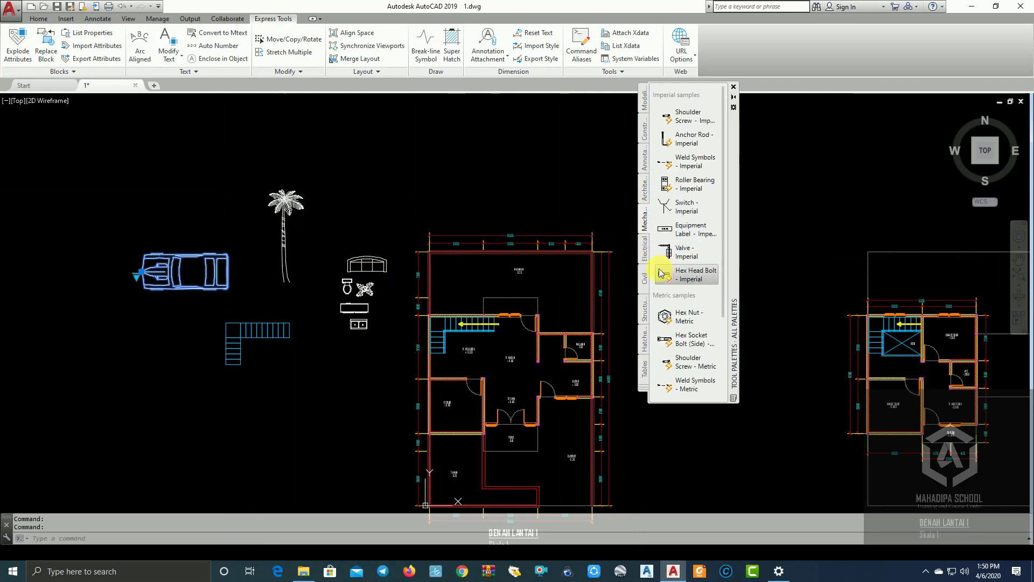
{"action": "left_click", "coordinate": [645, 253]}
{"action": "left_click", "coordinate": [645, 279]}
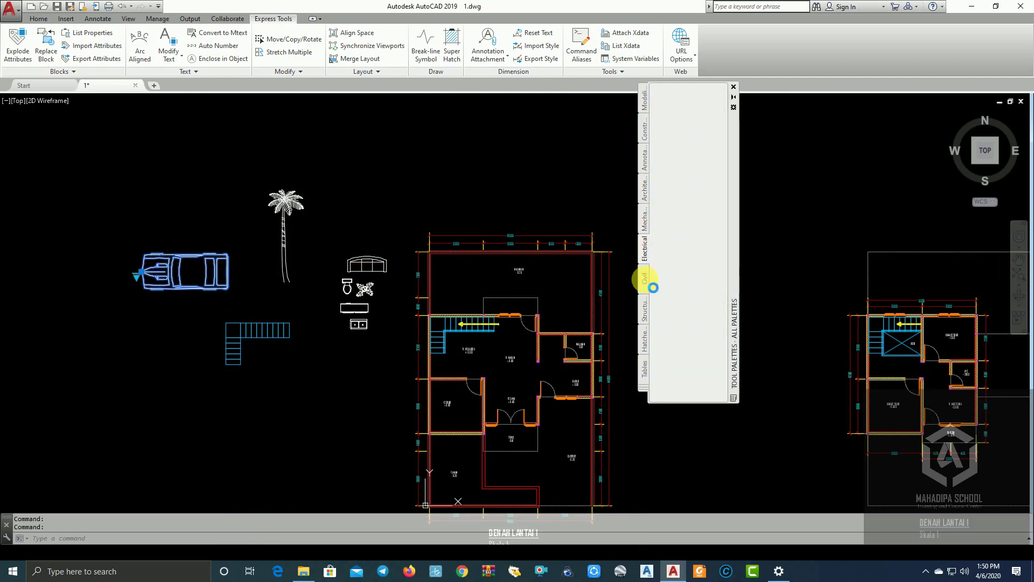
{"action": "left_click", "coordinate": [646, 313]}
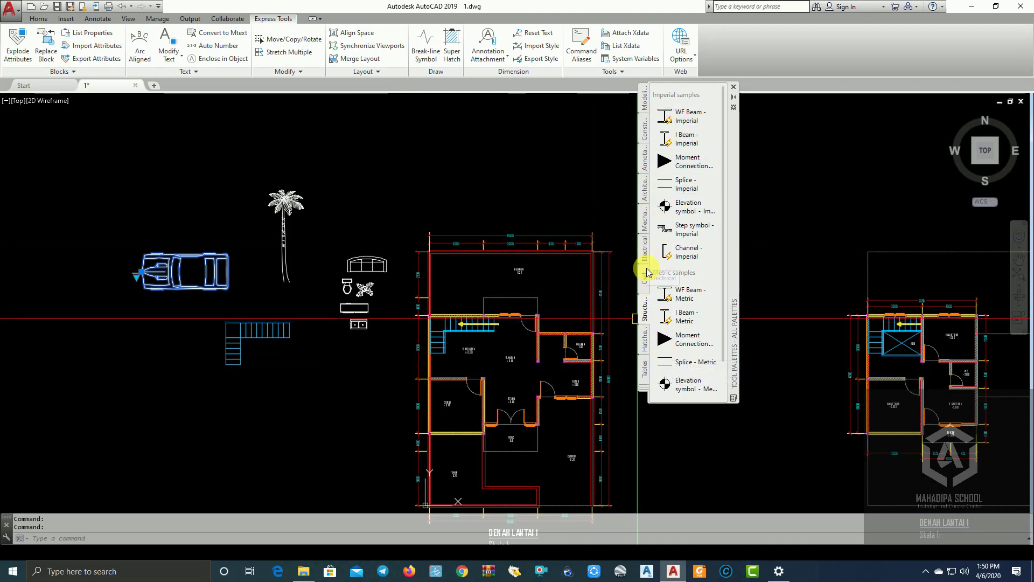
Close the Tool Palettes and frame the placed sample blocks in view.
{"action": "left_click", "coordinate": [733, 89]}
{"action": "scroll", "coordinate": [479, 301], "scroll_direction": "up", "scroll_amount": 2}
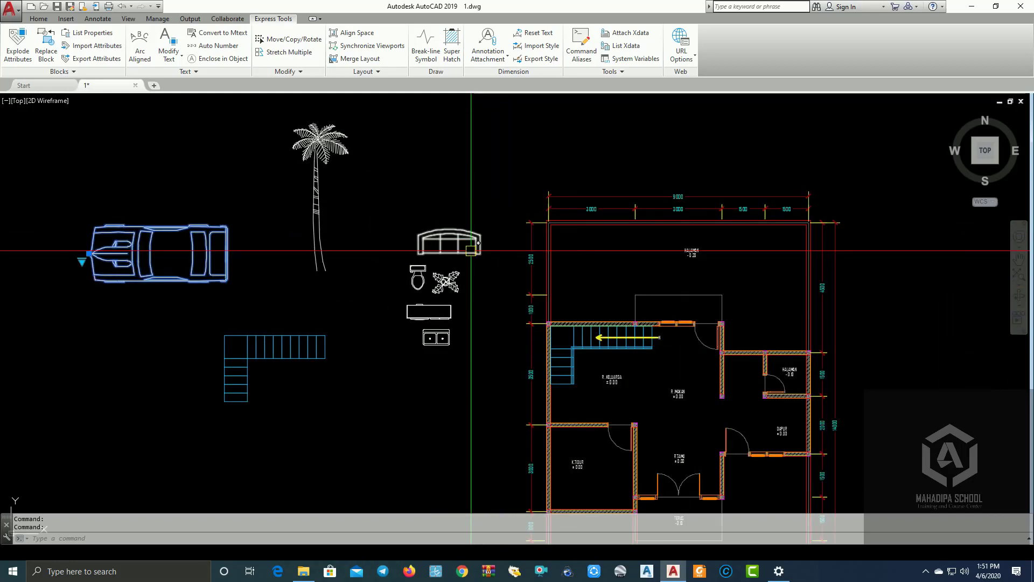
{"action": "middle_click_drag", "start_coordinate": [445, 220], "coordinate": [499, 273]}
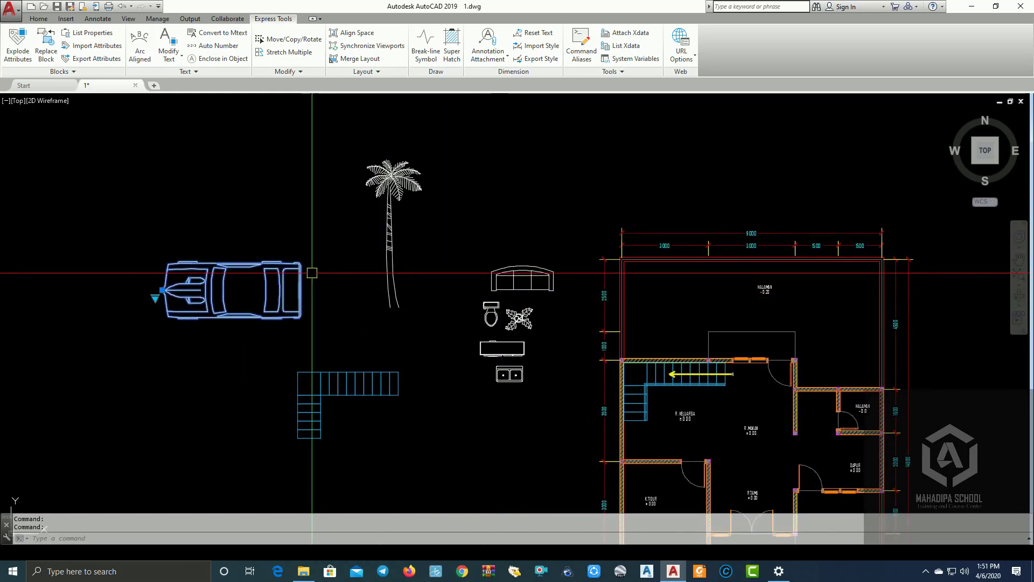
{"action": "middle_click_drag", "start_coordinate": [497, 333], "coordinate": [535, 319]}
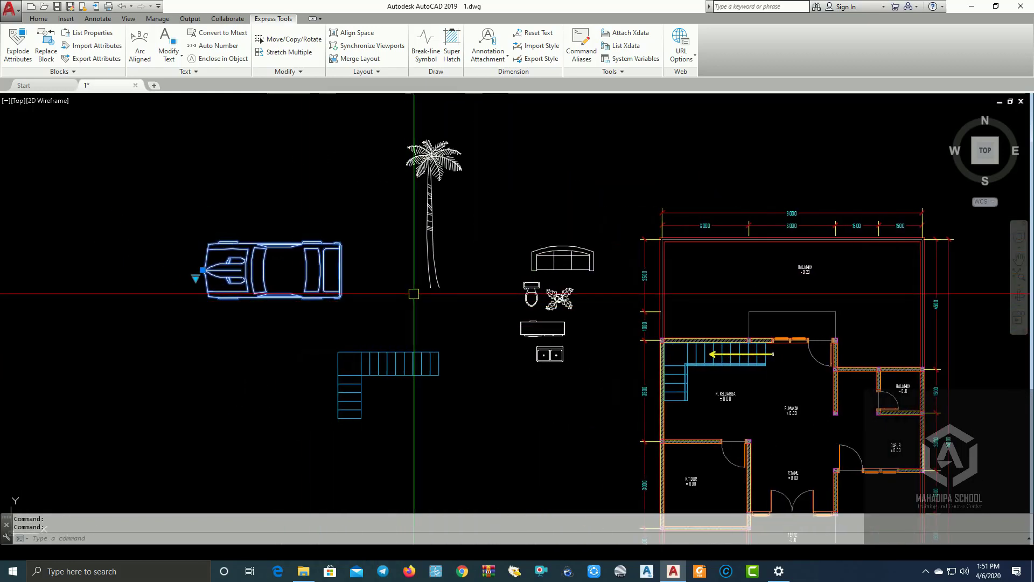
{"action": "key", "text": "Escape"}
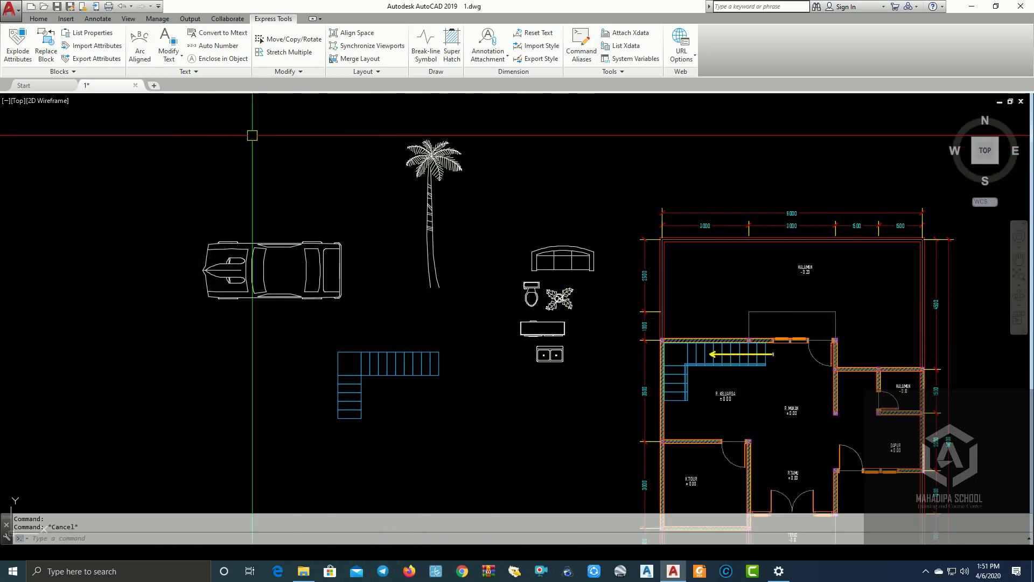
{"action": "middle_click_drag", "start_coordinate": [582, 380], "coordinate": [584, 381]}
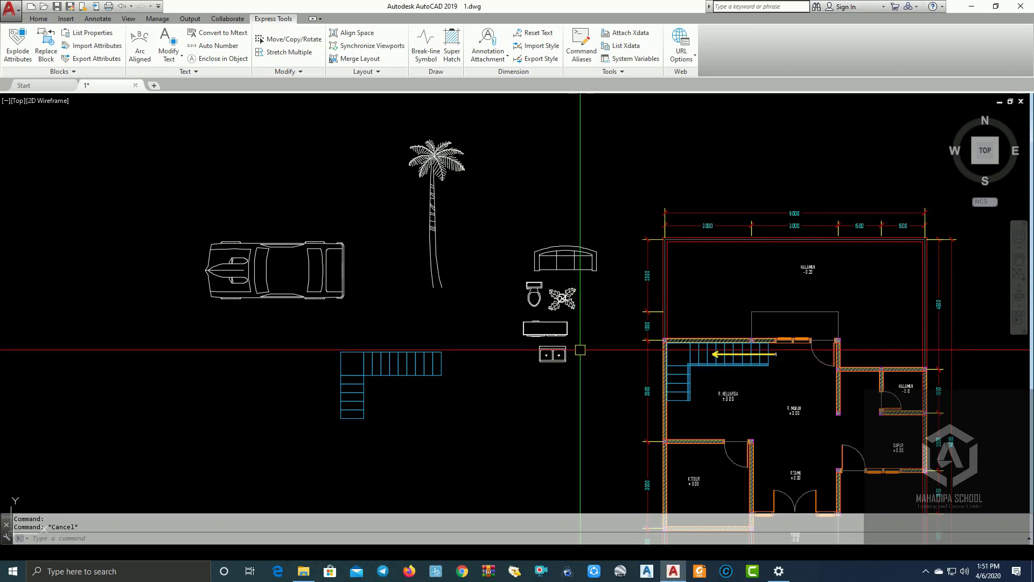
{"action": "scroll", "coordinate": [565, 350], "scroll_direction": "up", "scroll_amount": 2}
{"action": "mouse_move", "coordinate": [549, 376]}
{"action": "middle_mouse_down"}
{"action": "mouse_move", "coordinate": [553, 417]}
{"action": "mouse_move", "coordinate": [577, 452]}
{"action": "middle_mouse_up"}
Erase the sofa, toilet, plant, table, sink, car and palm blocks, then switch to File Explorer.
{"action": "left_click", "coordinate": [629, 439]}
{"action": "left_click", "coordinate": [527, 243]}
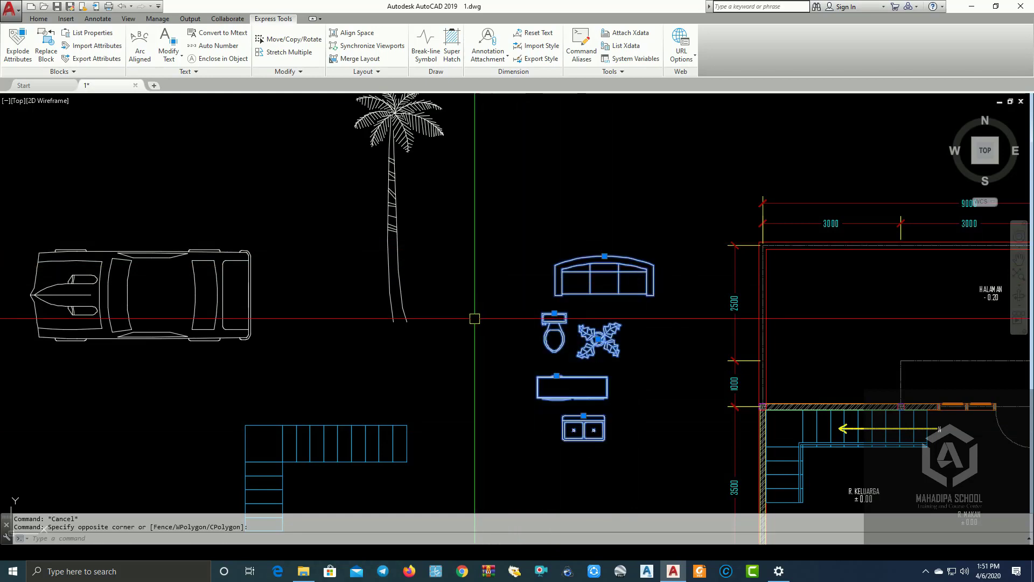
{"action": "left_click", "coordinate": [475, 318]}
{"action": "left_click", "coordinate": [226, 253]}
{"action": "type", "text": "e"}
{"action": "key", "text": "Return"}
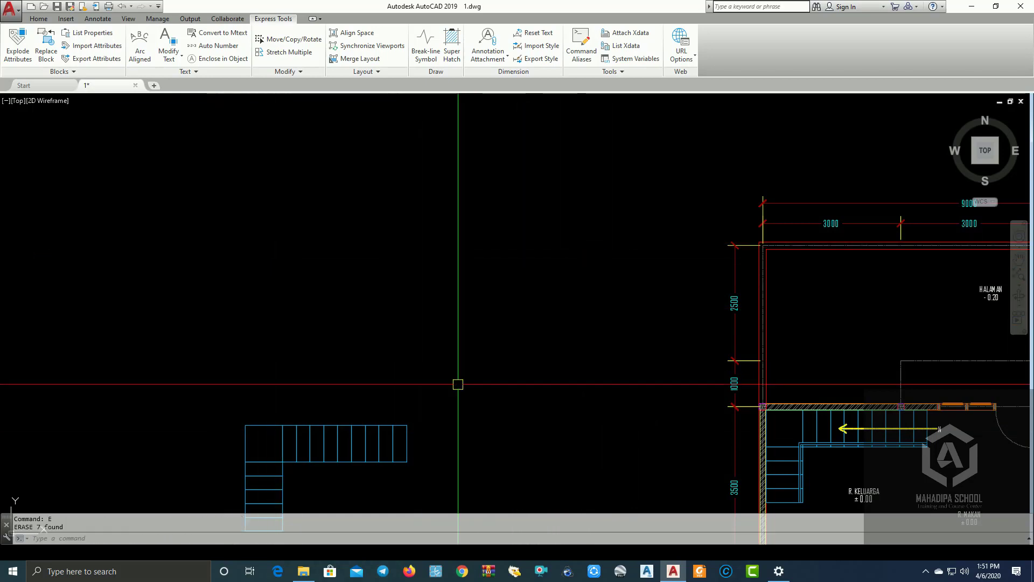
{"action": "left_click", "coordinate": [304, 570]}
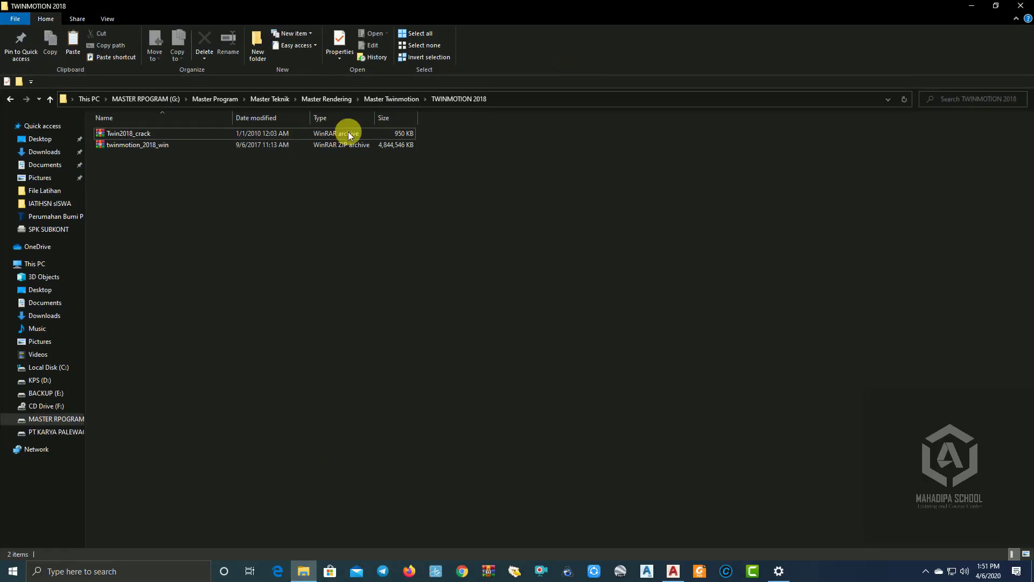
Open MEJA KURIS SOFA DWG AUTOCAD.dwg from H:\DATA PRIBADI\MAHADIPA SCHOOL\FURNITURE AUTOCAD.
{"action": "left_click", "coordinate": [51, 433]}
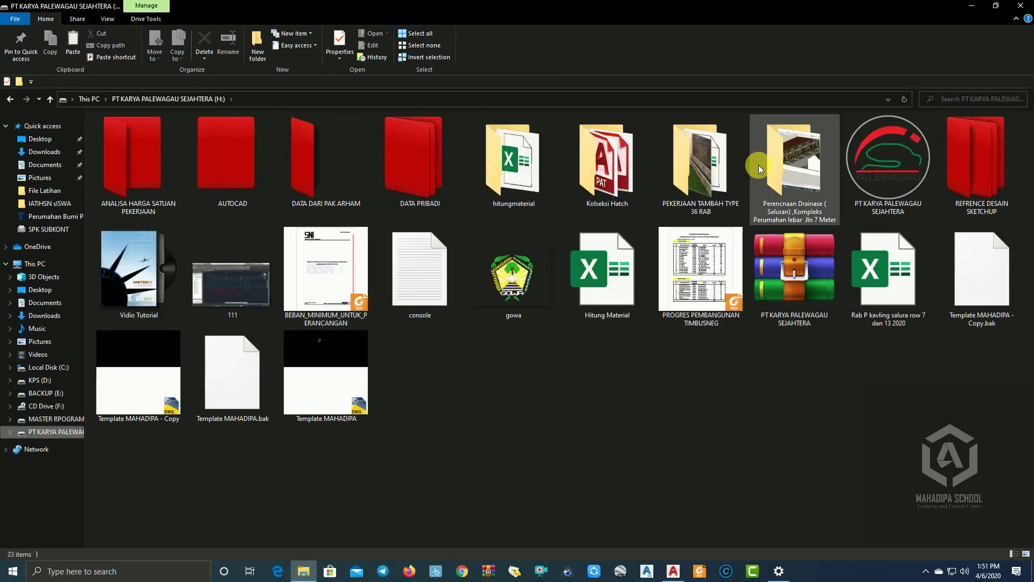
{"action": "double_click", "coordinate": [403, 173]}
{"action": "double_click", "coordinate": [240, 252]}
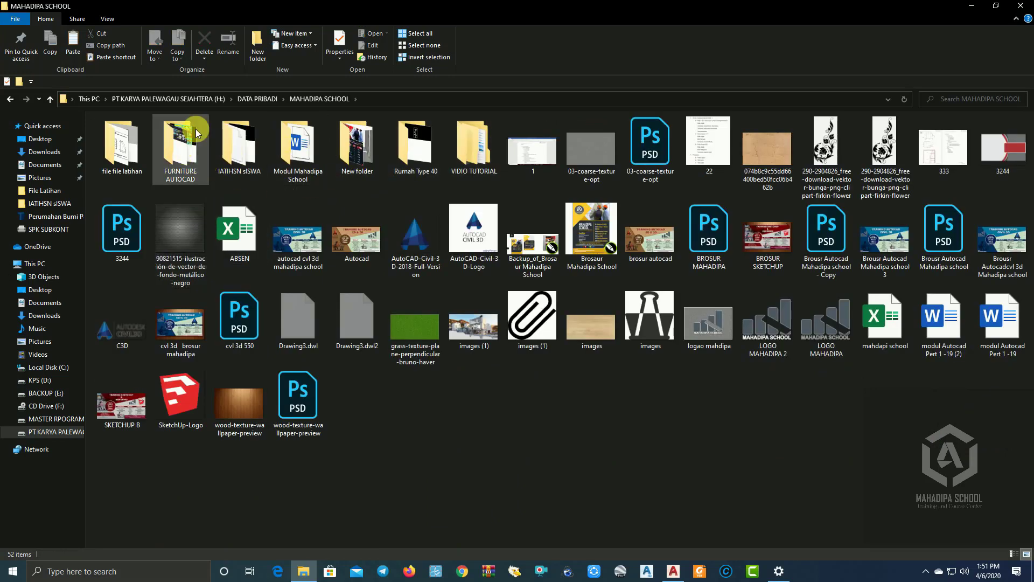
{"action": "double_click", "coordinate": [184, 142]}
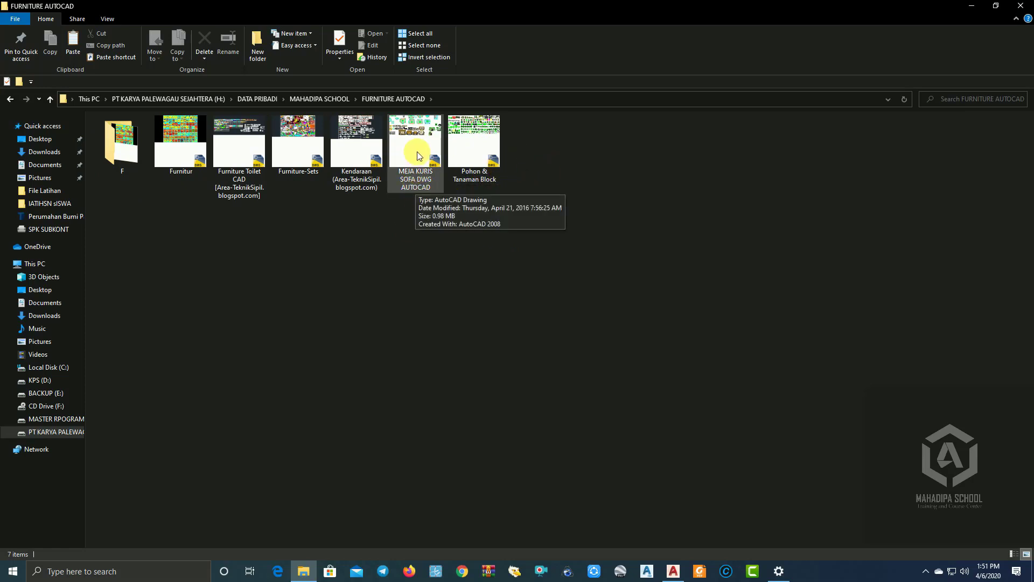
{"action": "double_click", "coordinate": [416, 183]}
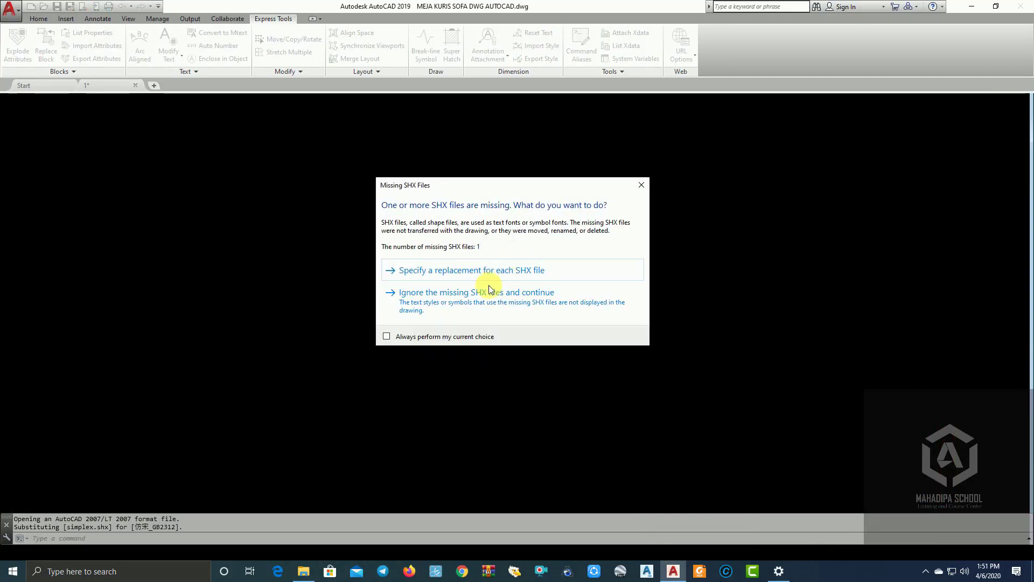
Continue past the missing SHX warning and zoom to the sofa set with the patterned rug.
{"action": "left_click", "coordinate": [421, 302]}
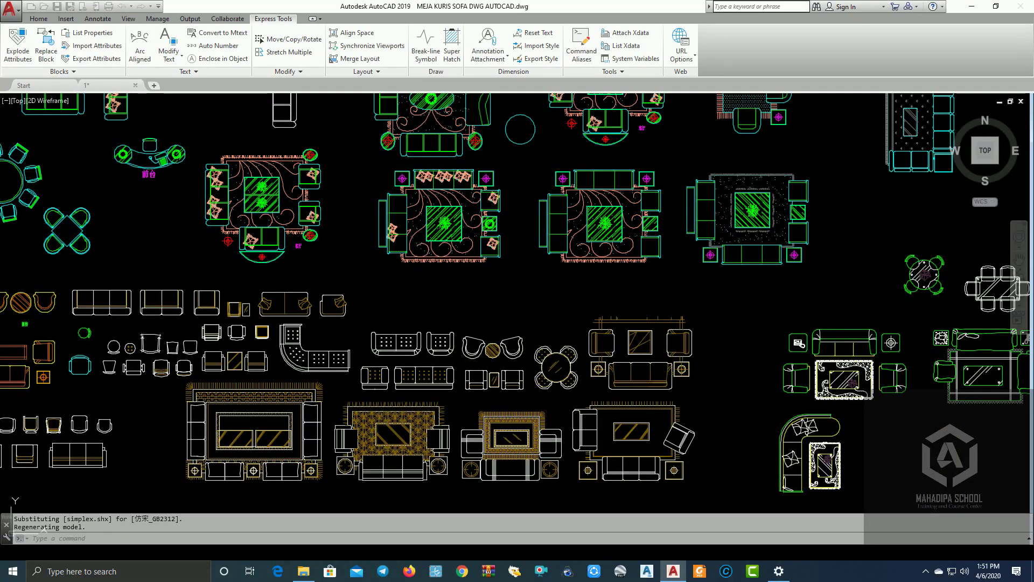
{"action": "scroll", "coordinate": [363, 281], "scroll_direction": "down", "scroll_amount": 1}
{"action": "scroll", "coordinate": [363, 281], "scroll_direction": "down", "scroll_amount": 1}
{"action": "scroll", "coordinate": [485, 242], "scroll_direction": "down", "scroll_amount": 1}
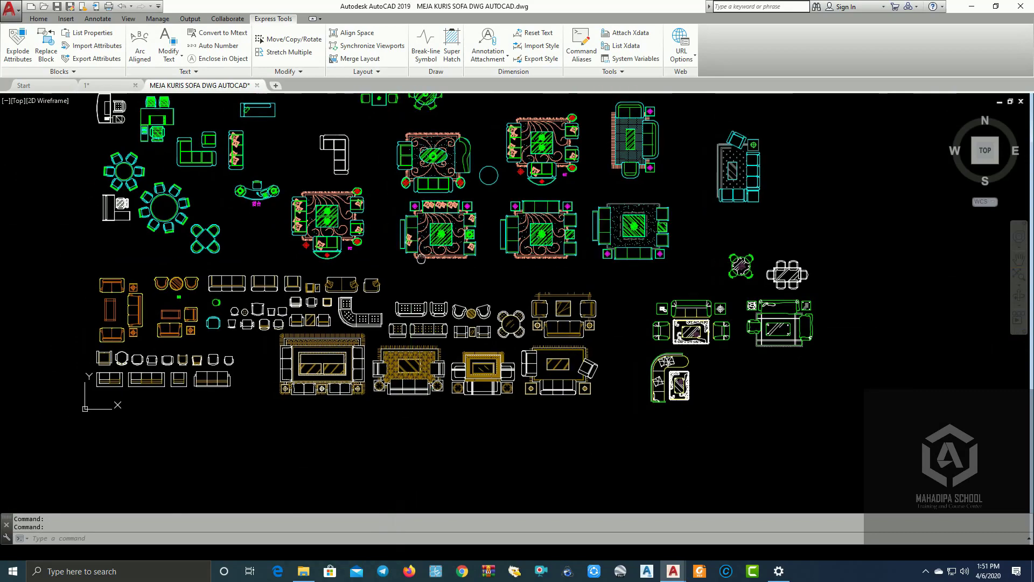
{"action": "scroll", "coordinate": [423, 232], "scroll_direction": "up", "scroll_amount": 1}
{"action": "scroll", "coordinate": [423, 231], "scroll_direction": "up", "scroll_amount": 1}
{"action": "scroll", "coordinate": [559, 224], "scroll_direction": "up", "scroll_amount": 1}
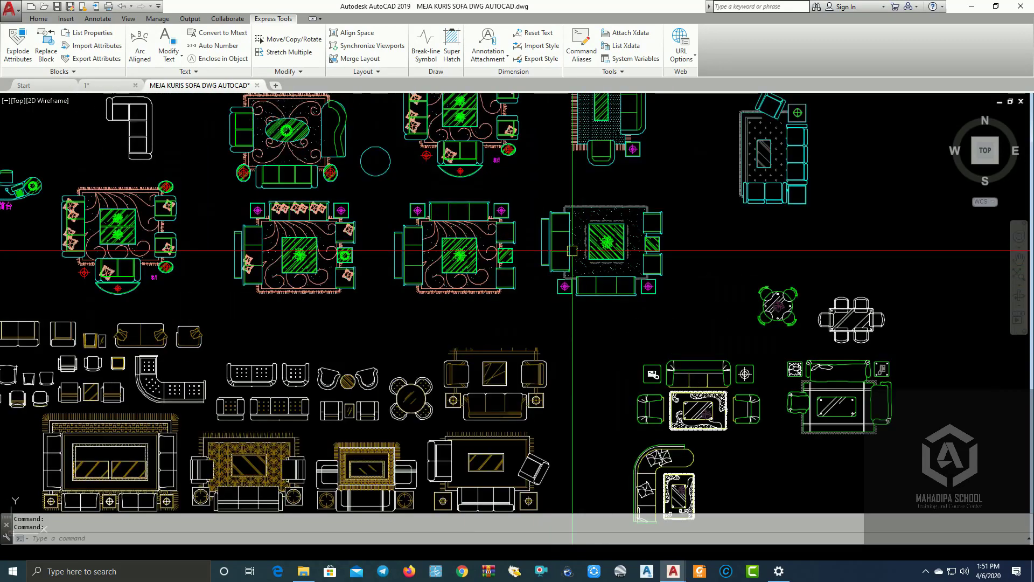
{"action": "scroll", "coordinate": [558, 287], "scroll_direction": "up", "scroll_amount": 1}
{"action": "middle_click_drag", "start_coordinate": [558, 286], "coordinate": [529, 248]}
{"action": "scroll", "coordinate": [667, 371], "scroll_direction": "up", "scroll_amount": 2}
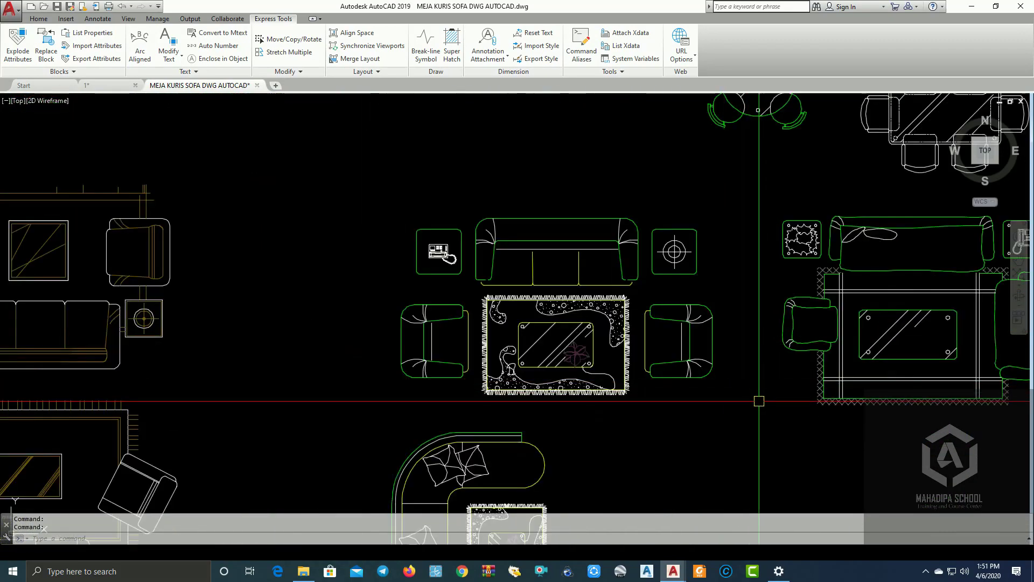
{"action": "scroll", "coordinate": [666, 377], "scroll_direction": "down", "scroll_amount": 1}
{"action": "scroll", "coordinate": [619, 377], "scroll_direction": "up", "scroll_amount": 1}
{"action": "scroll", "coordinate": [539, 377], "scroll_direction": "up", "scroll_amount": 1}
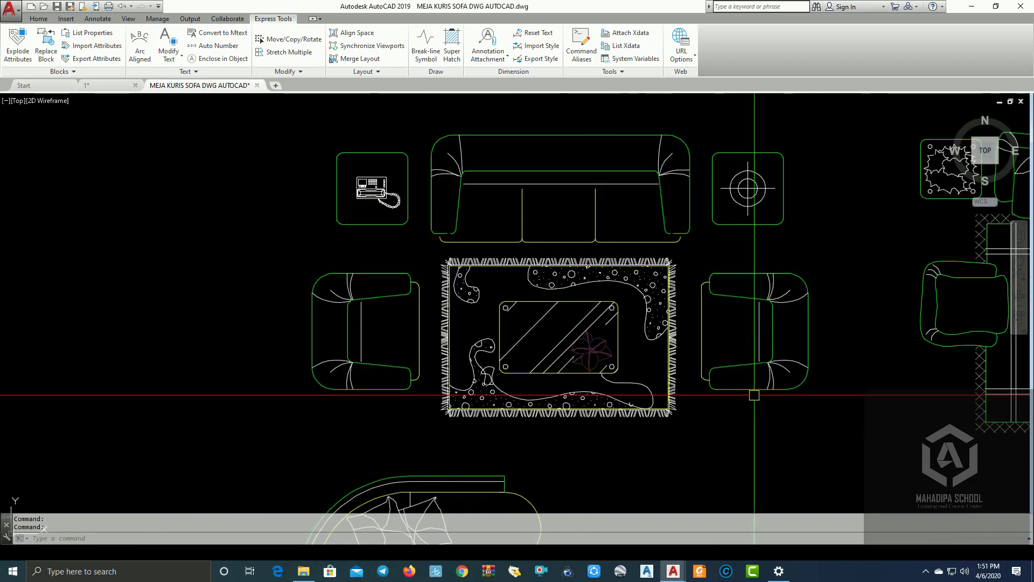
{"action": "scroll", "coordinate": [407, 327], "scroll_direction": "down", "scroll_amount": 5}
{"action": "scroll", "coordinate": [410, 317], "scroll_direction": "down", "scroll_amount": 1}
{"action": "scroll", "coordinate": [377, 242], "scroll_direction": "up", "scroll_amount": 2}
{"action": "scroll", "coordinate": [415, 280], "scroll_direction": "up", "scroll_amount": 1}
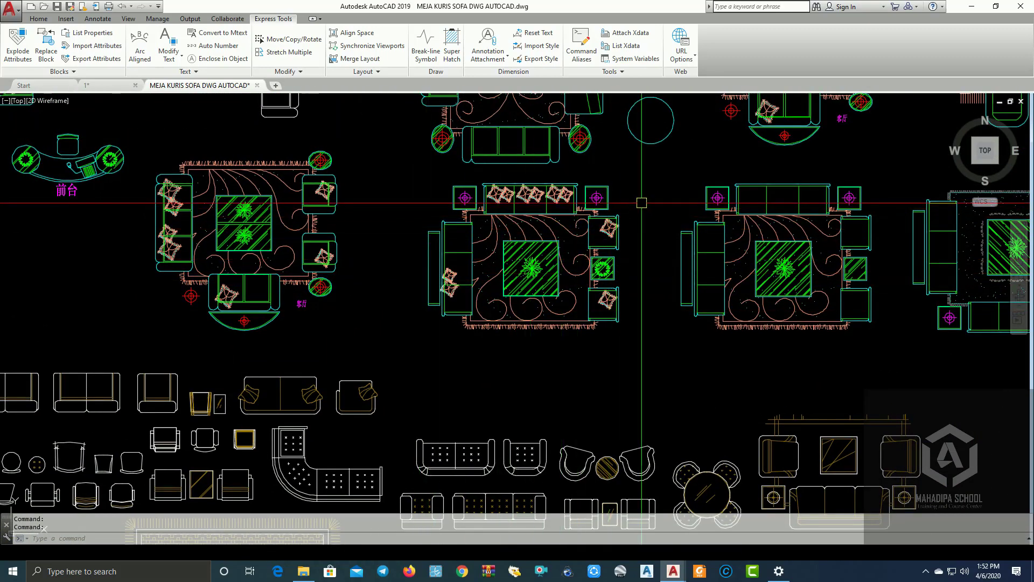
Copy the 307-object middle sofa set to the clipboard and return to 1.dwg.
{"action": "left_click", "coordinate": [647, 184]}
{"action": "left_click", "coordinate": [439, 344]}
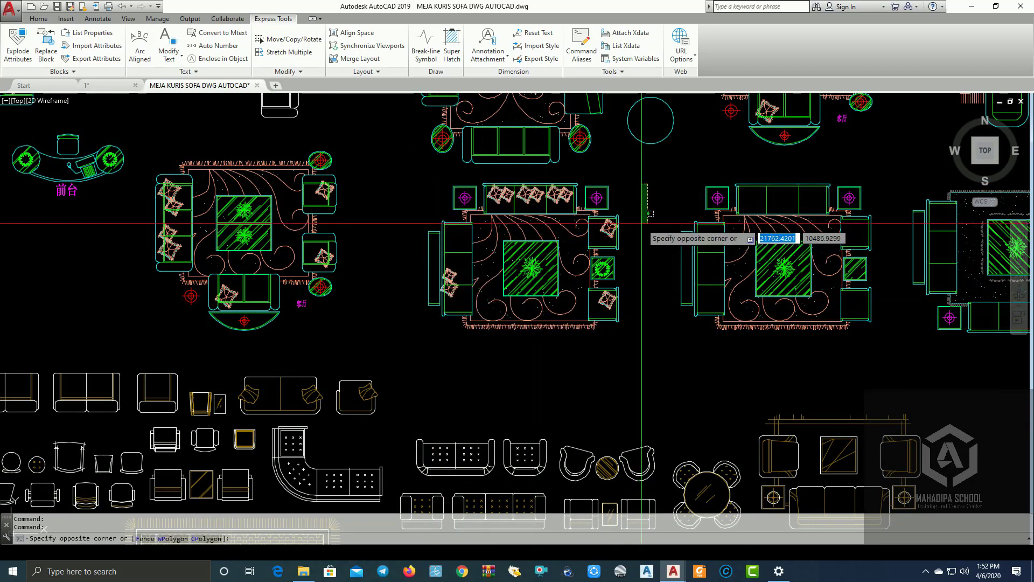
{"action": "left_click", "coordinate": [638, 362]}
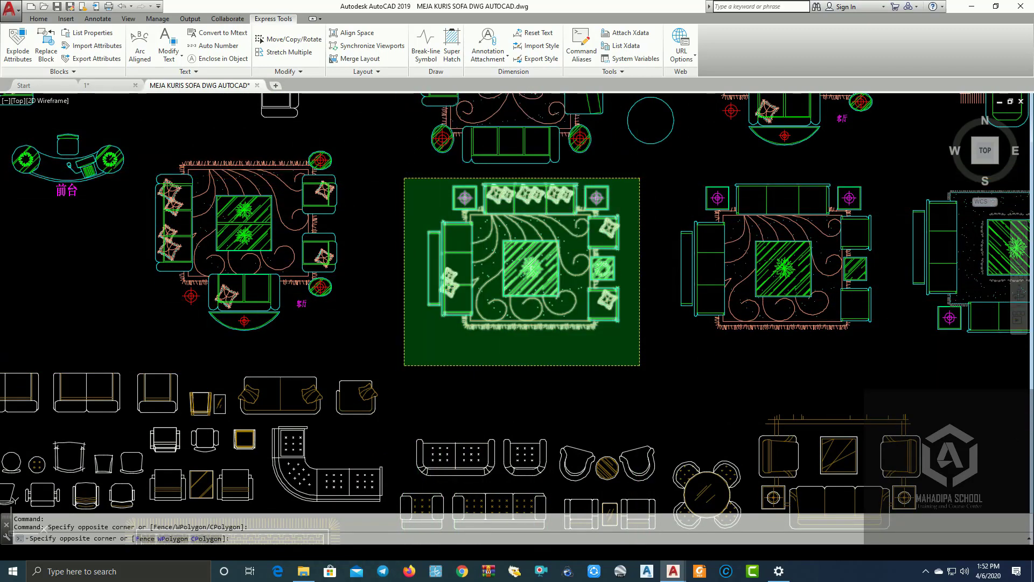
{"action": "left_click", "coordinate": [402, 180]}
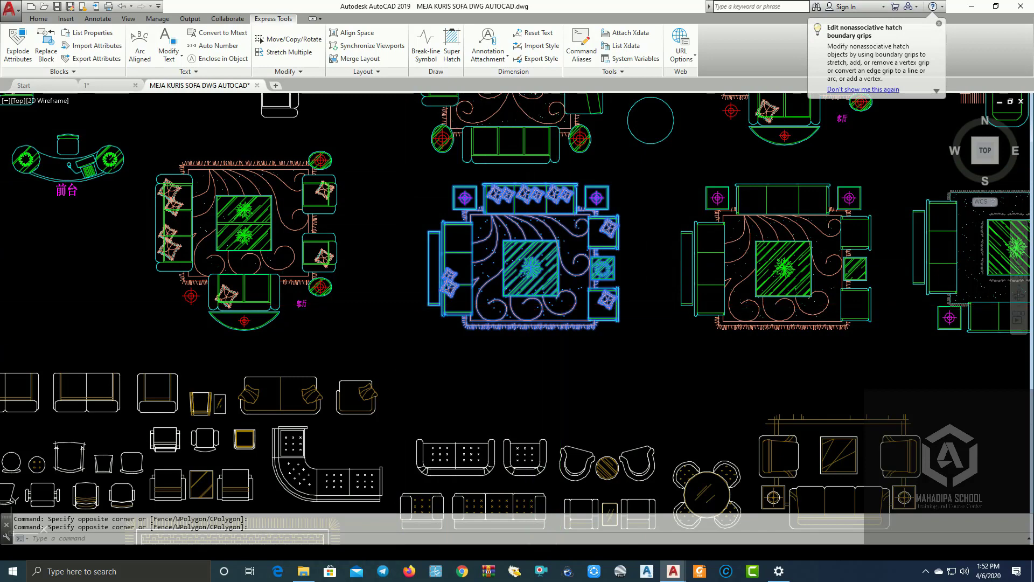
{"action": "key", "text": "ctrl+c"}
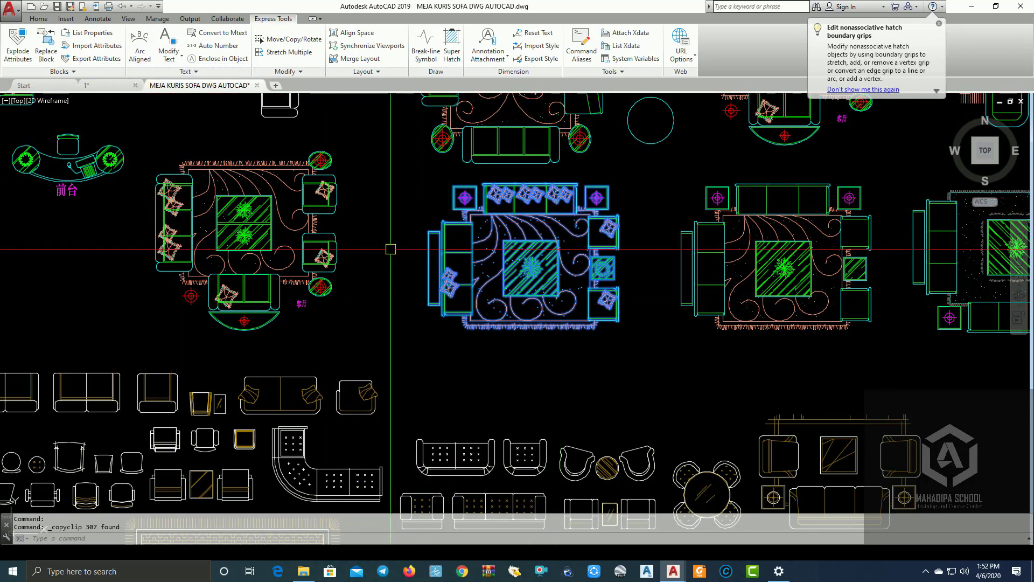
{"action": "right_click", "coordinate": [481, 239]}
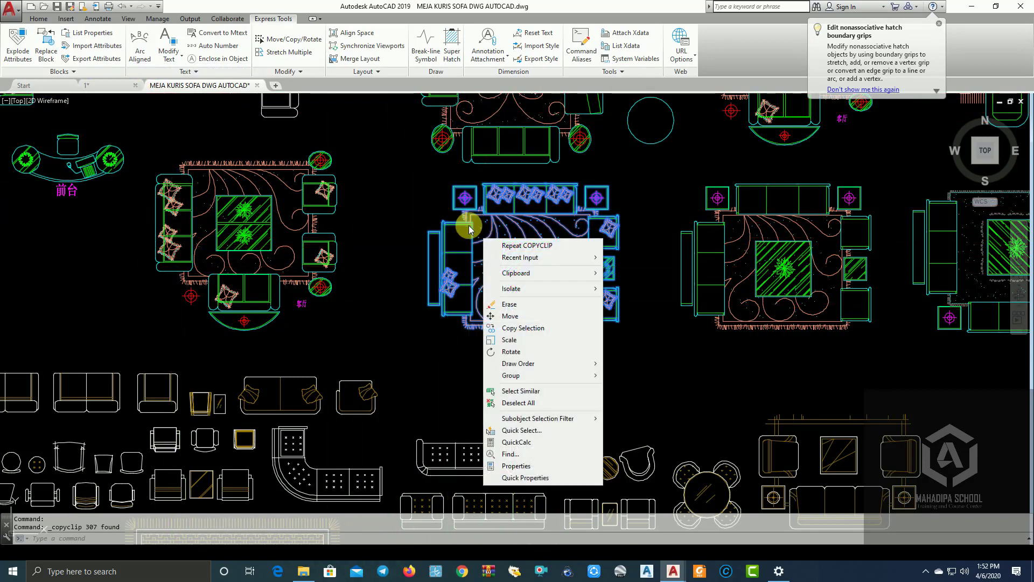
{"action": "mouse_move", "coordinate": [516, 273]}
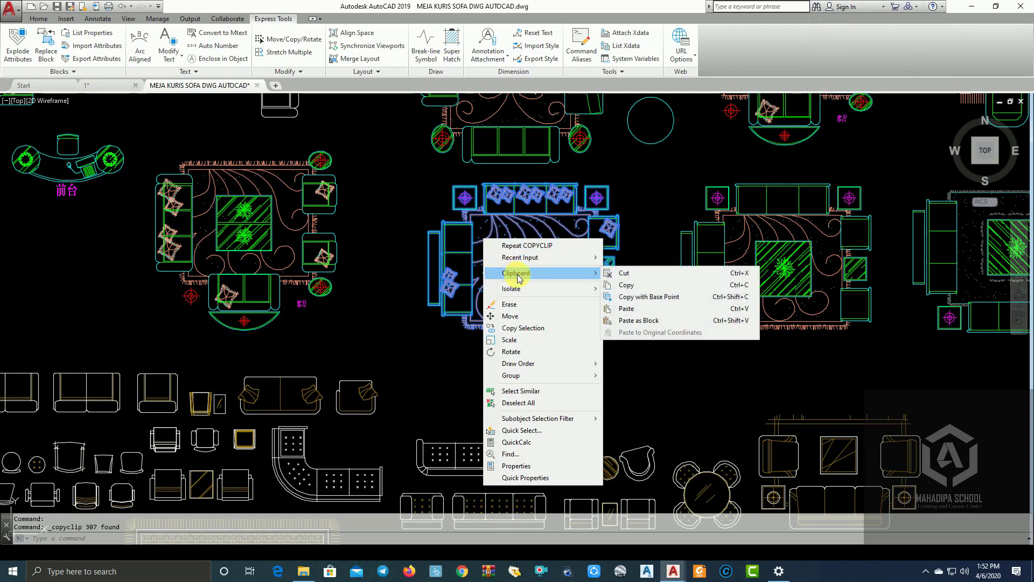
{"action": "left_click", "coordinate": [623, 286]}
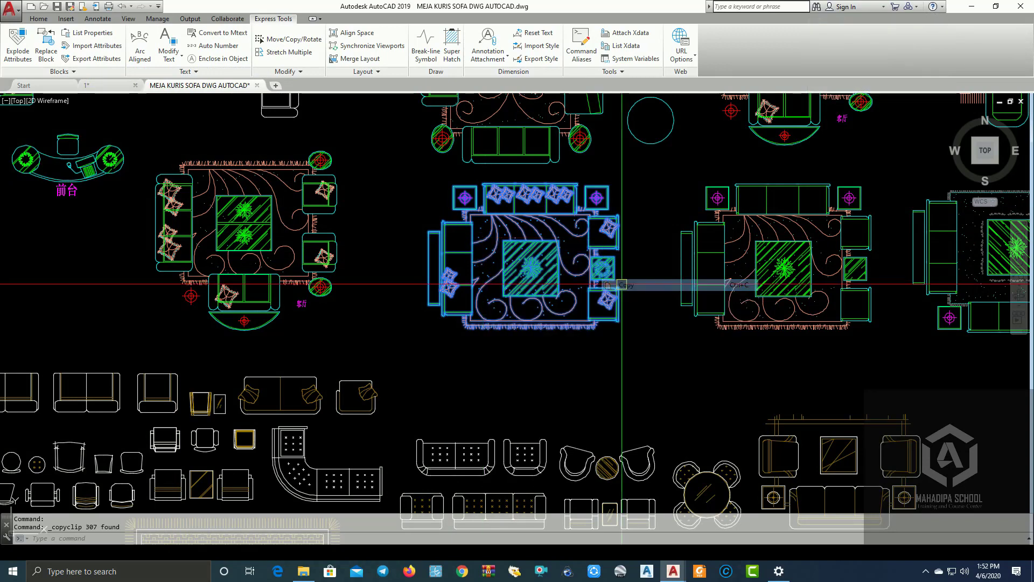
{"action": "left_click", "coordinate": [102, 85]}
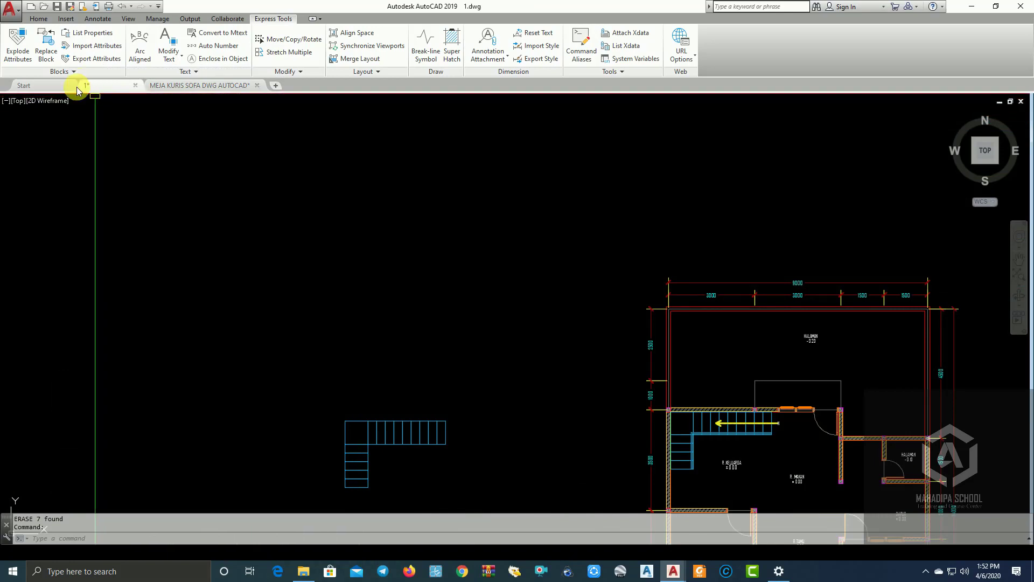
Paste the copied sofa set into 1.dwg via the right-click Clipboard menu.
{"action": "scroll", "coordinate": [339, 242], "scroll_direction": "down", "scroll_amount": 3}
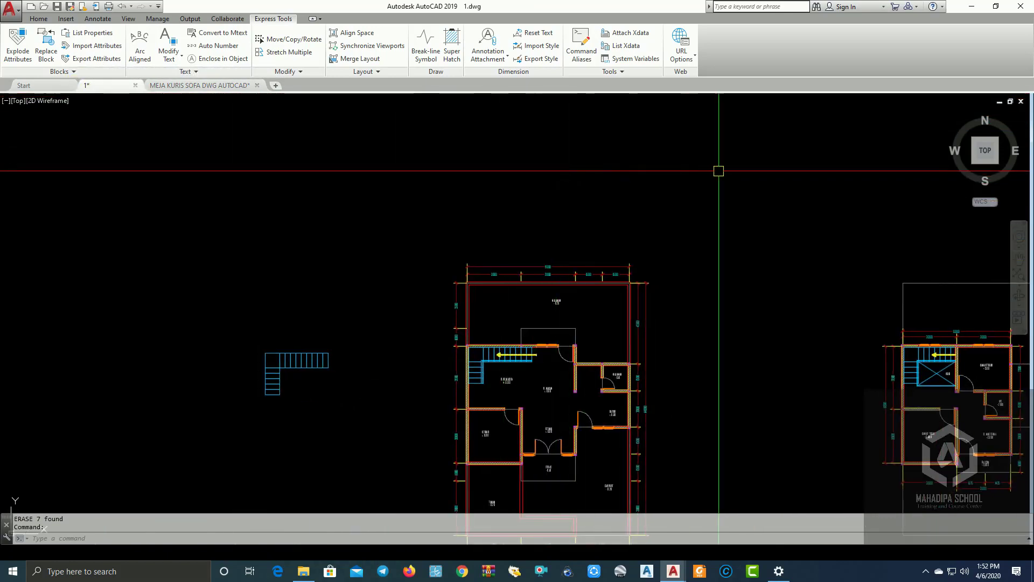
{"action": "right_click", "coordinate": [715, 178]}
{"action": "left_click", "coordinate": [603, 177]}
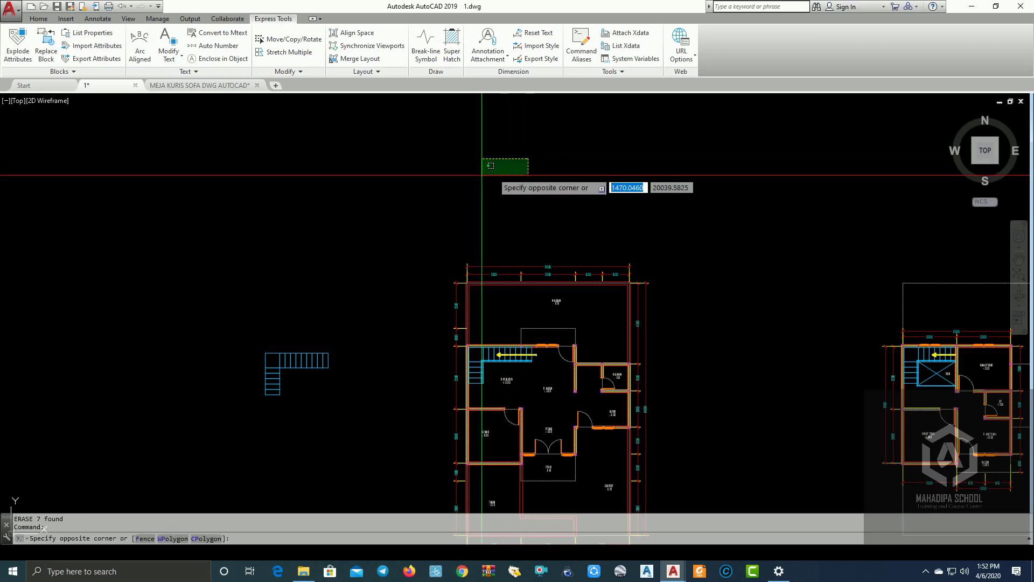
{"action": "scroll", "coordinate": [463, 172], "scroll_direction": "down", "scroll_amount": 3}
{"action": "scroll", "coordinate": [536, 224], "scroll_direction": "down", "scroll_amount": 1}
{"action": "right_click", "coordinate": [541, 226]}
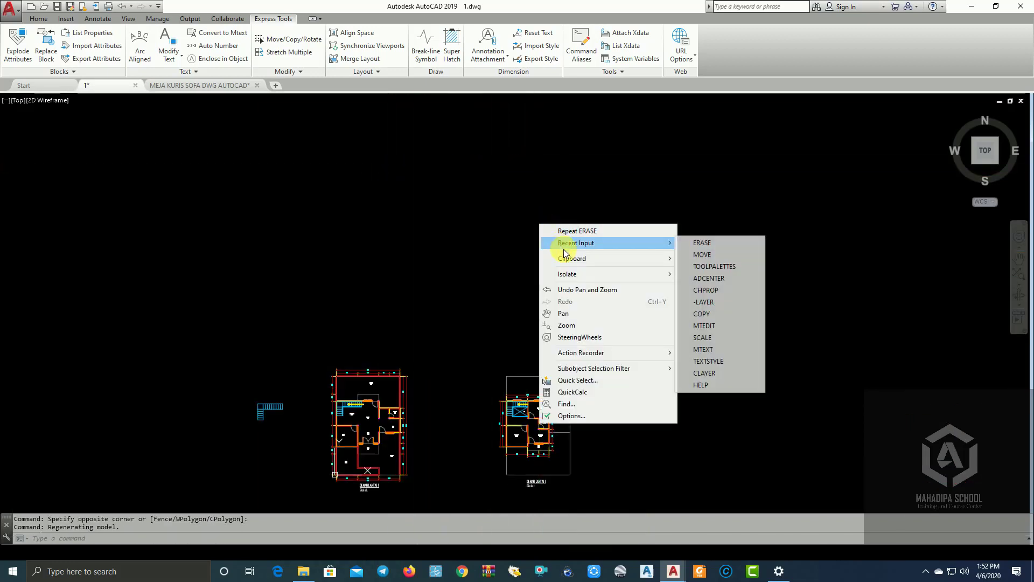
{"action": "mouse_move", "coordinate": [572, 257]}
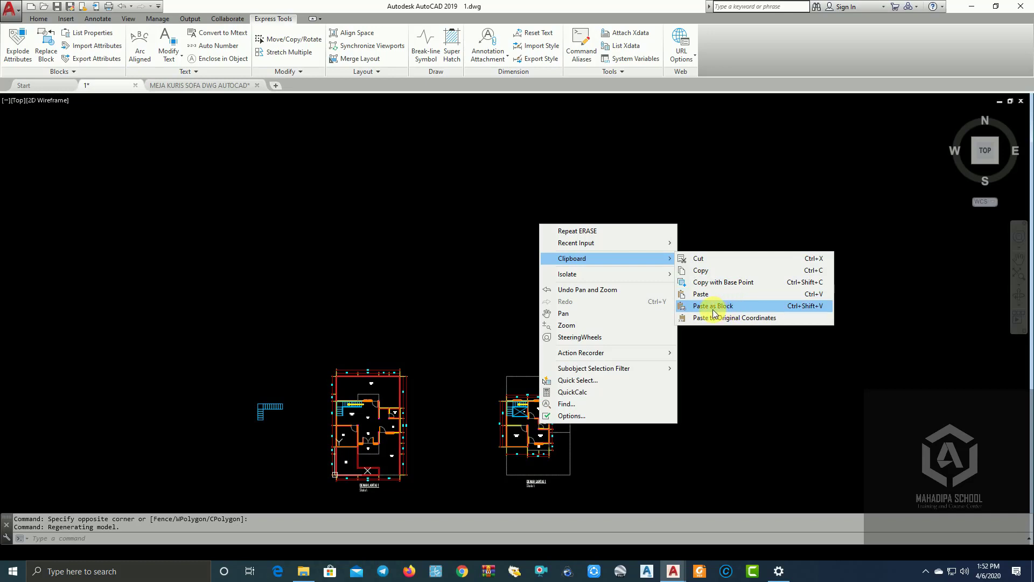
{"action": "left_click", "coordinate": [711, 294]}
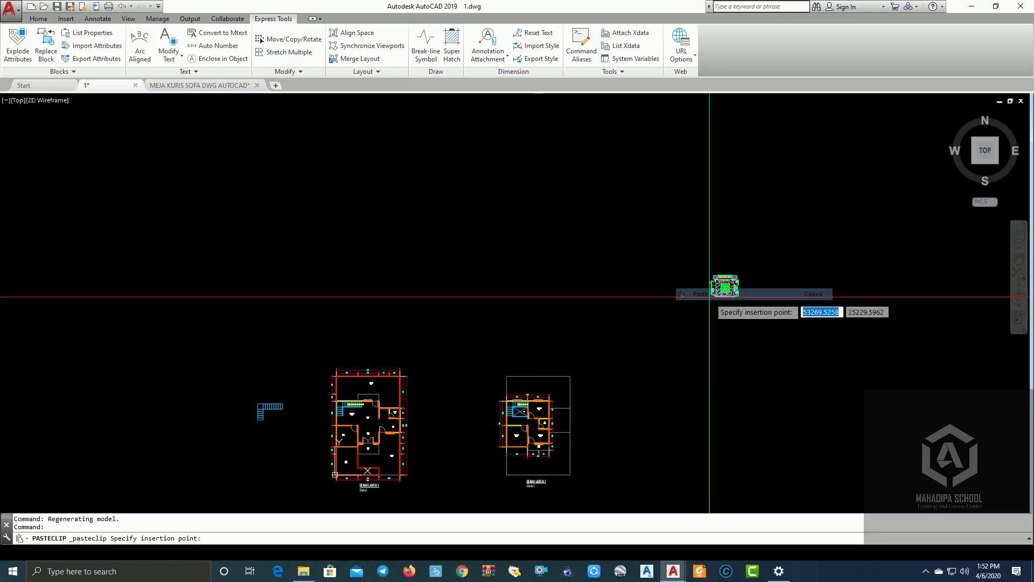
Place the sofa set in open space above-left of the floor plans and zoom to it.
{"action": "scroll", "coordinate": [496, 300], "scroll_direction": "up", "scroll_amount": 2}
{"action": "scroll", "coordinate": [485, 310], "scroll_direction": "up", "scroll_amount": 2}
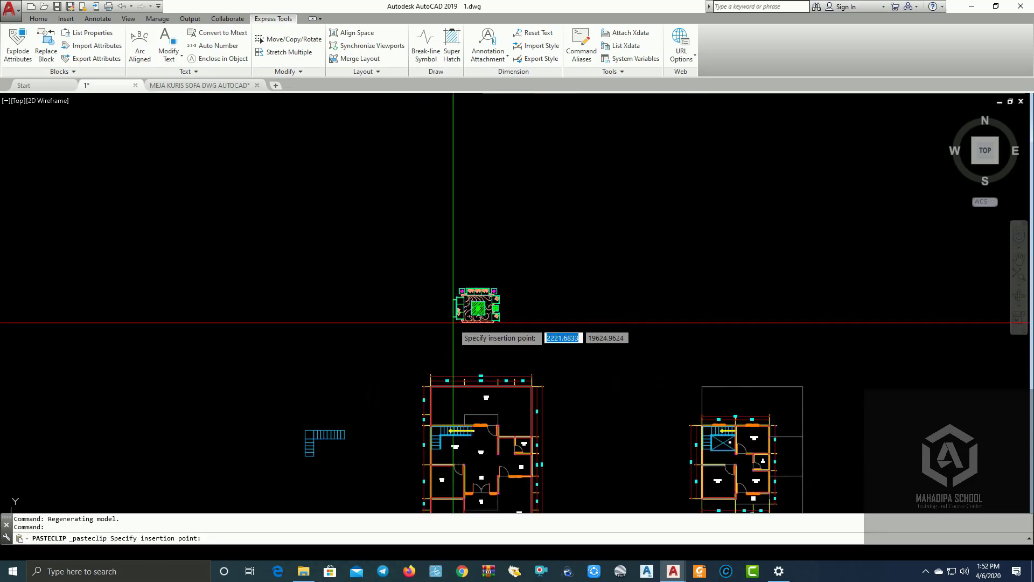
{"action": "scroll", "coordinate": [491, 300], "scroll_direction": "up", "scroll_amount": 2}
{"action": "left_click", "coordinate": [331, 334]}
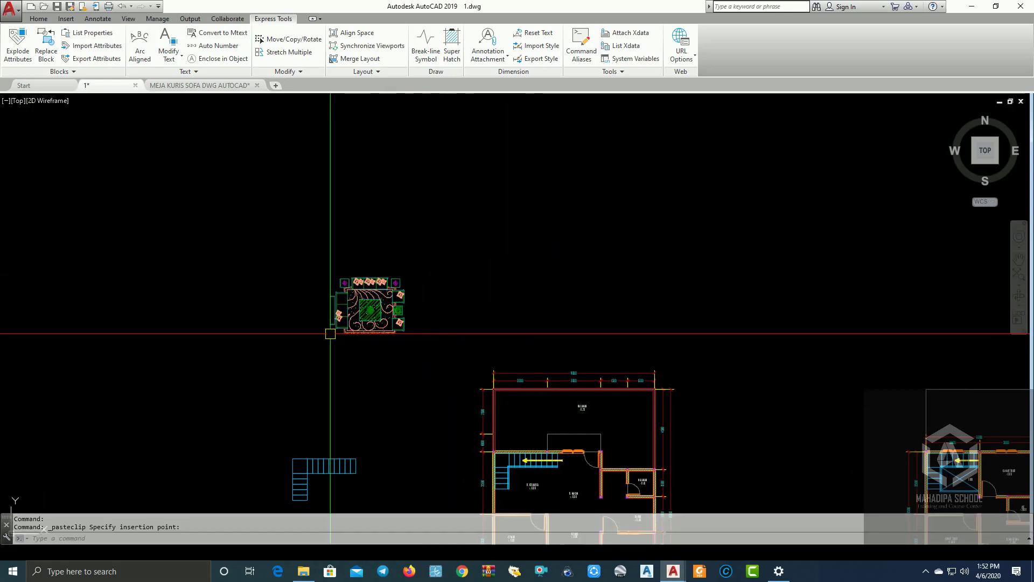
{"action": "middle_click_drag", "start_coordinate": [406, 318], "coordinate": [417, 311]}
{"action": "scroll", "coordinate": [409, 307], "scroll_direction": "up", "scroll_amount": 4}
{"action": "scroll", "coordinate": [455, 221], "scroll_direction": "up", "scroll_amount": 1}
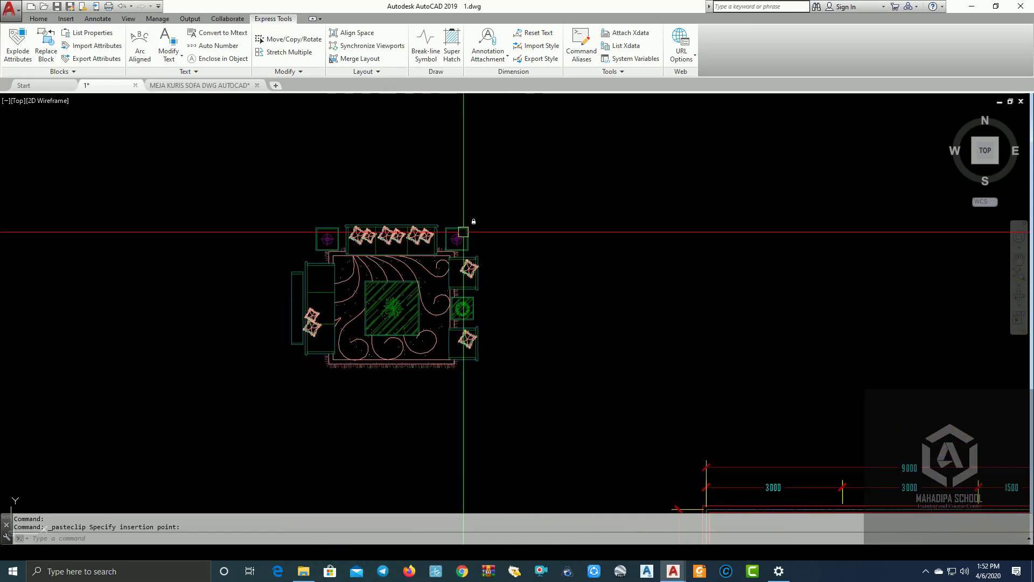
{"action": "left_click", "coordinate": [45, 57]}
Create a Furniture layer with colour 8 and 0.05 mm lineweight.
{"action": "left_click", "coordinate": [34, 22]}
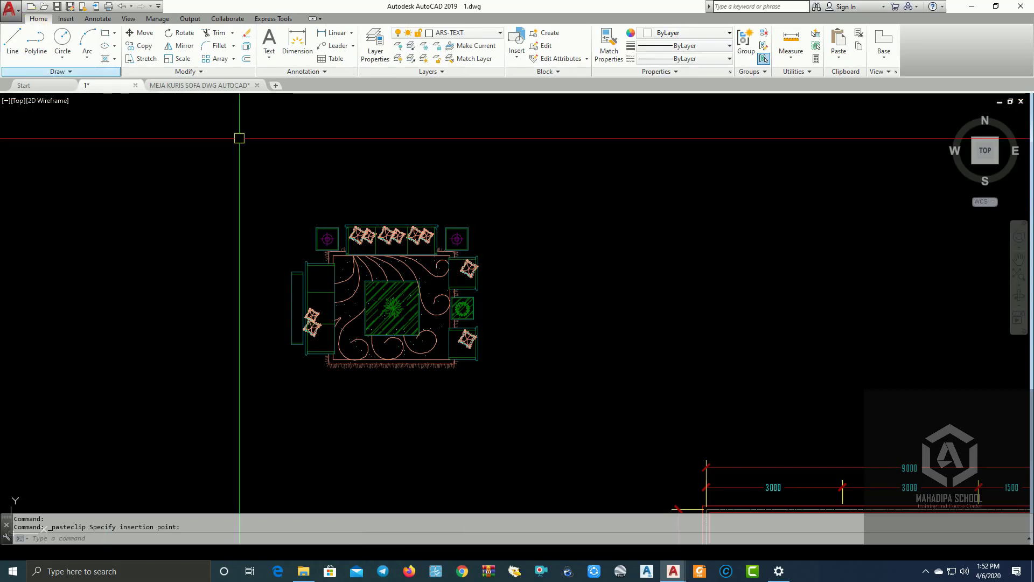
{"action": "left_click", "coordinate": [386, 234]}
{"action": "key", "text": "Escape"}
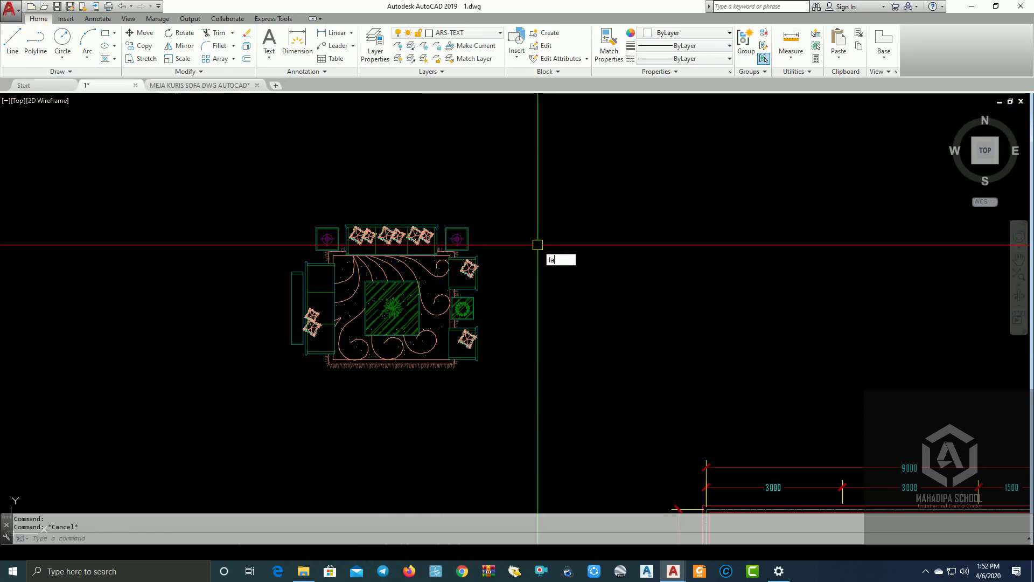
{"action": "key", "text": "Return"}
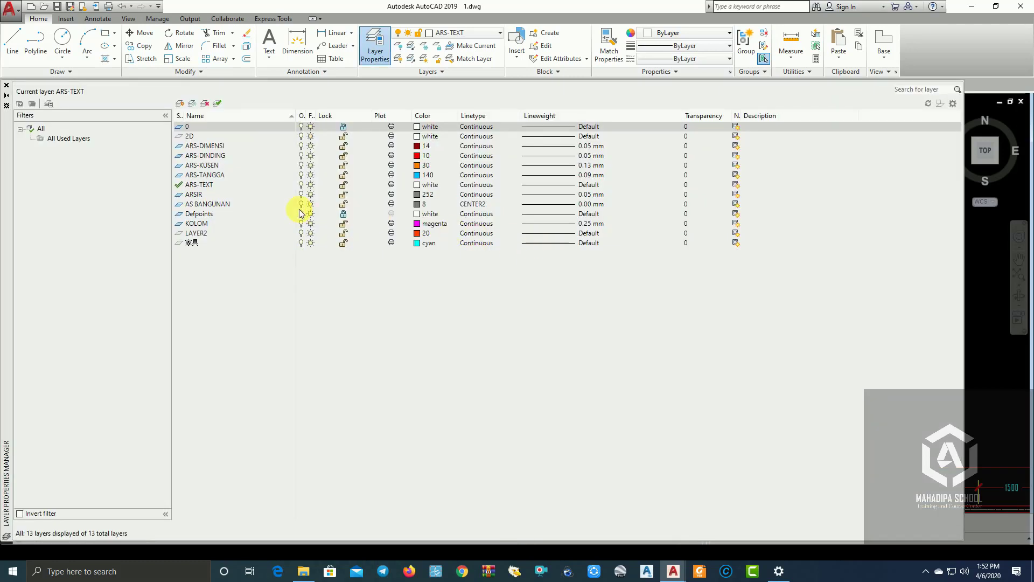
{"action": "double_click", "coordinate": [206, 130]}
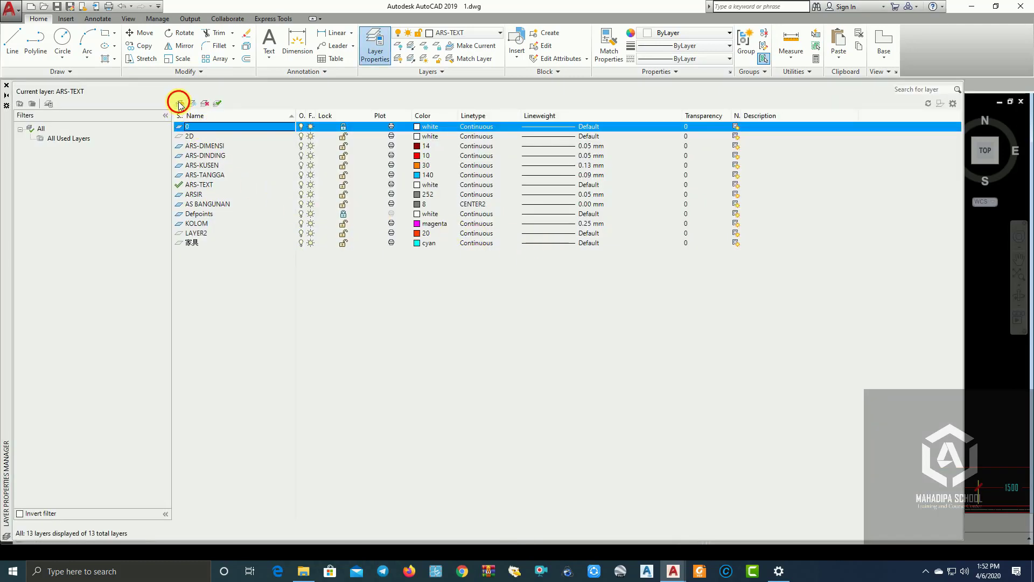
{"action": "left_click", "coordinate": [179, 104]}
{"action": "type", "text": "Furniture"}
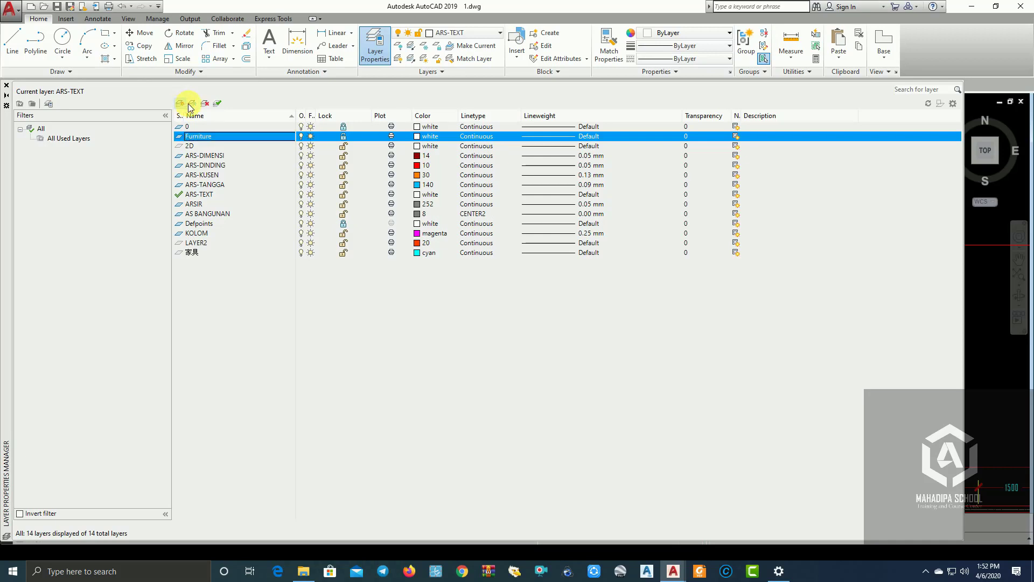
{"action": "left_click", "coordinate": [419, 139]}
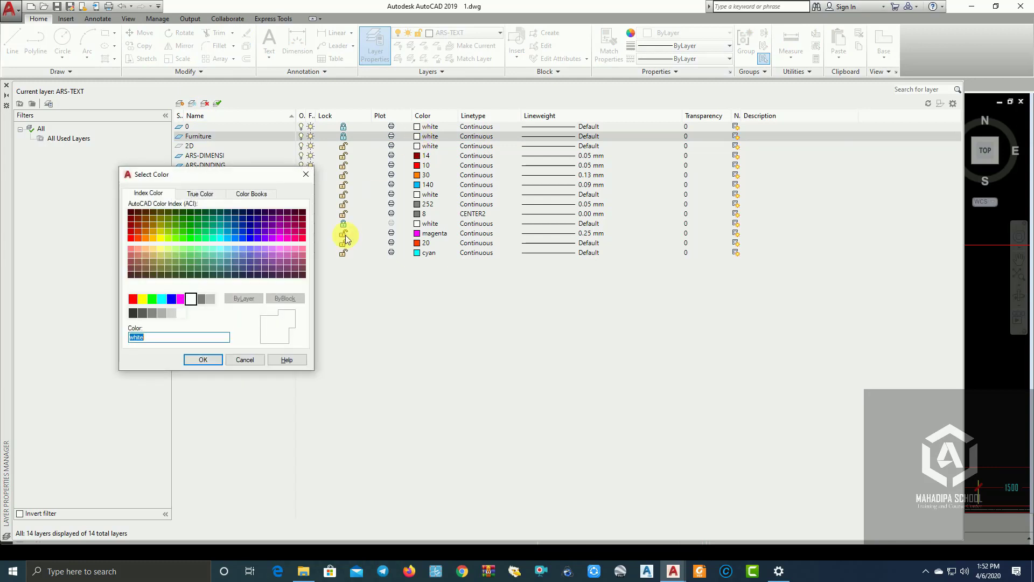
{"action": "left_click", "coordinate": [204, 360]}
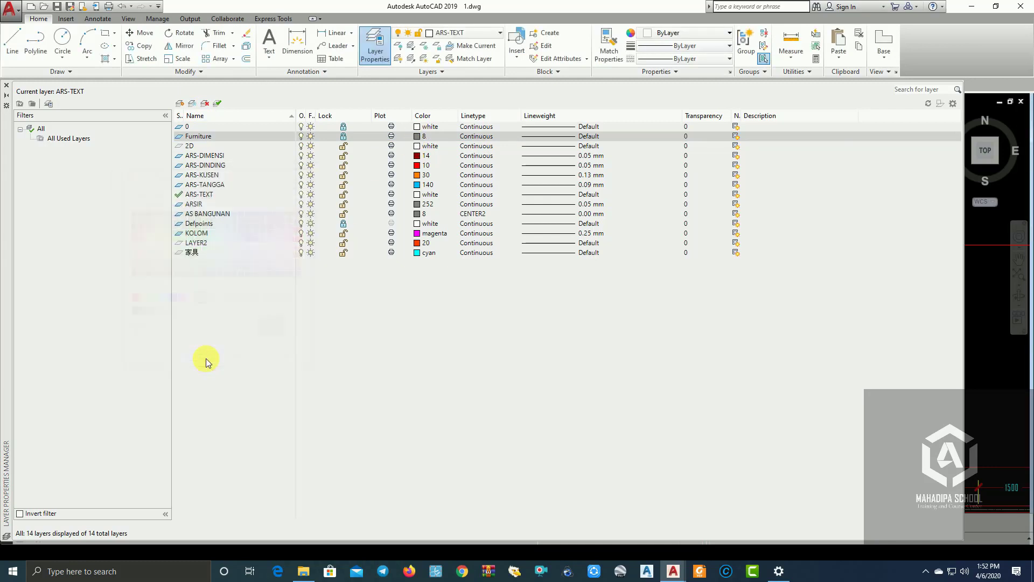
{"action": "left_click", "coordinate": [577, 139]}
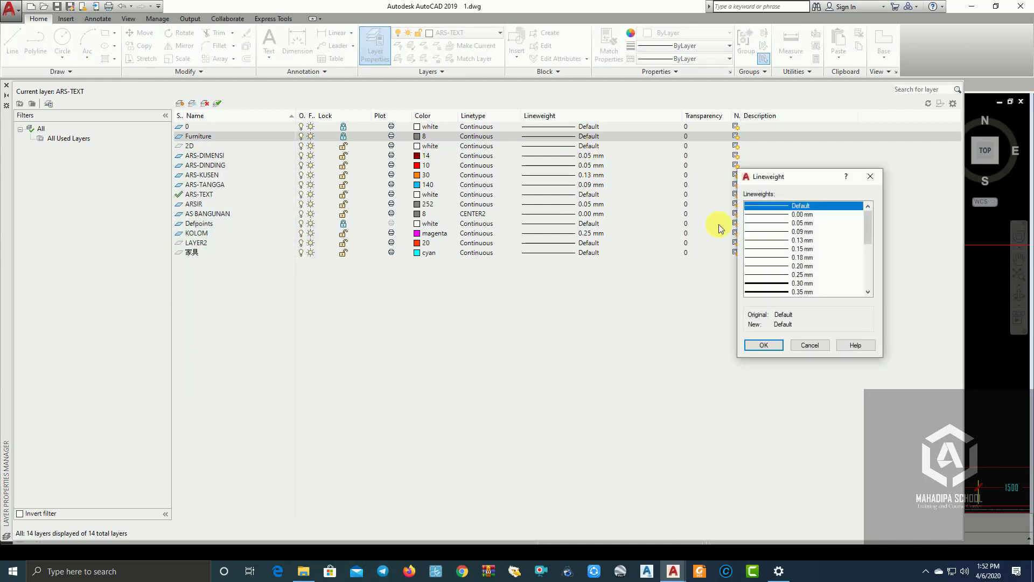
{"action": "left_click", "coordinate": [764, 345]}
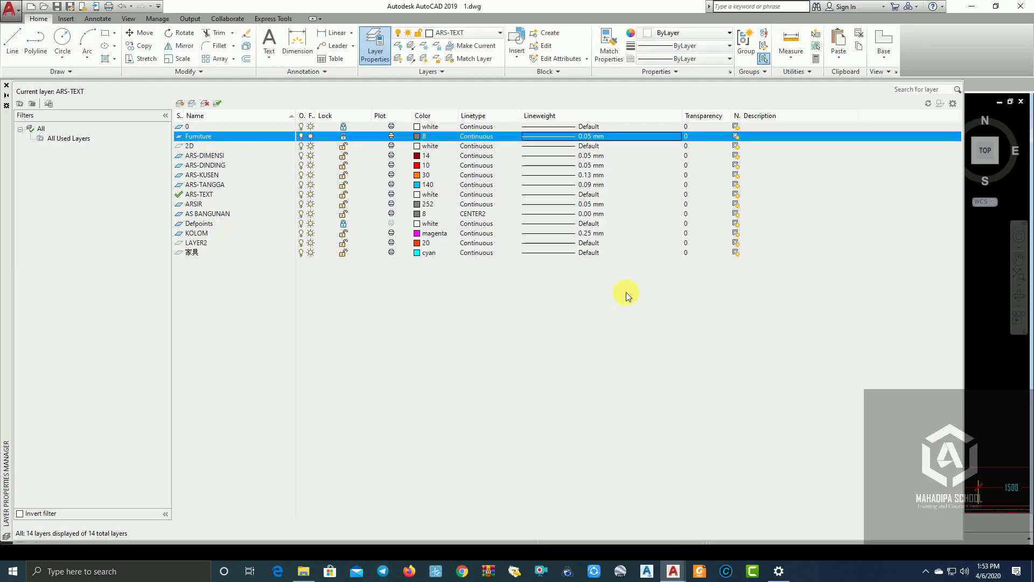
{"action": "left_click", "coordinate": [6, 85]}
Select the sofa set and assign it to the Furniture layer, which triggers a locked-layer warning.
{"action": "left_click", "coordinate": [162, 161]}
{"action": "left_click", "coordinate": [555, 376]}
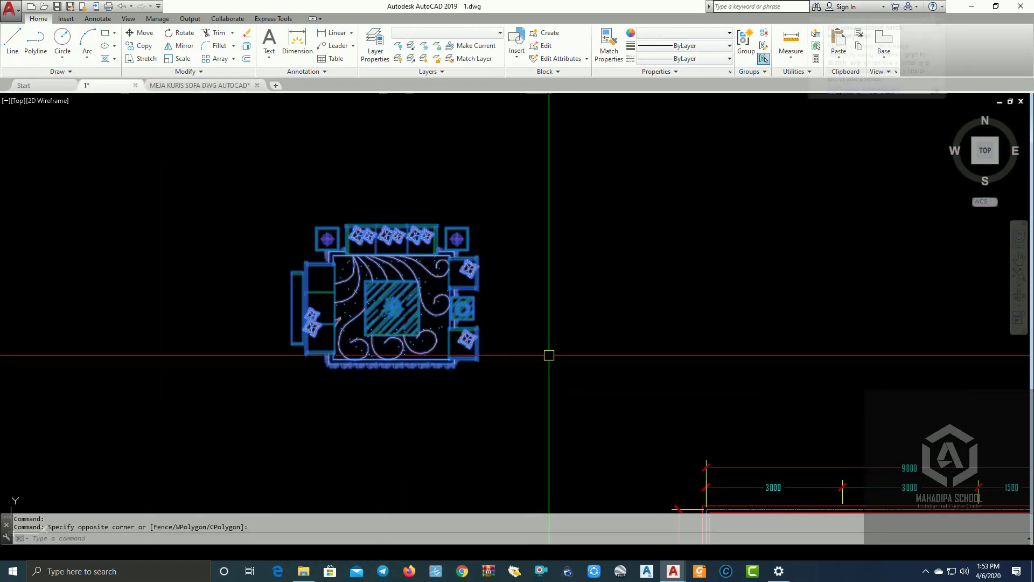
{"action": "left_click", "coordinate": [479, 34]}
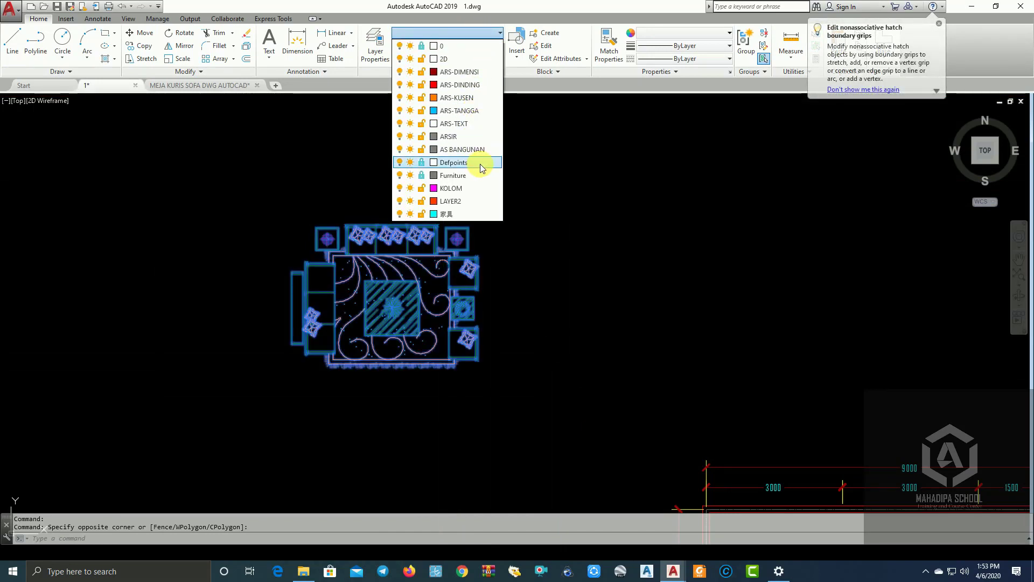
{"action": "left_click", "coordinate": [467, 175]}
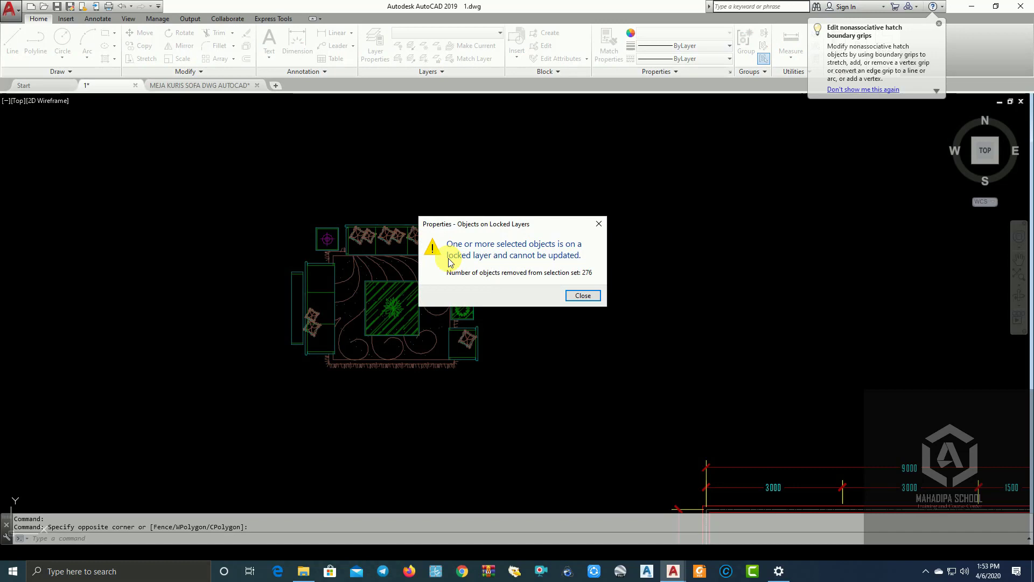
{"action": "left_click", "coordinate": [581, 297]}
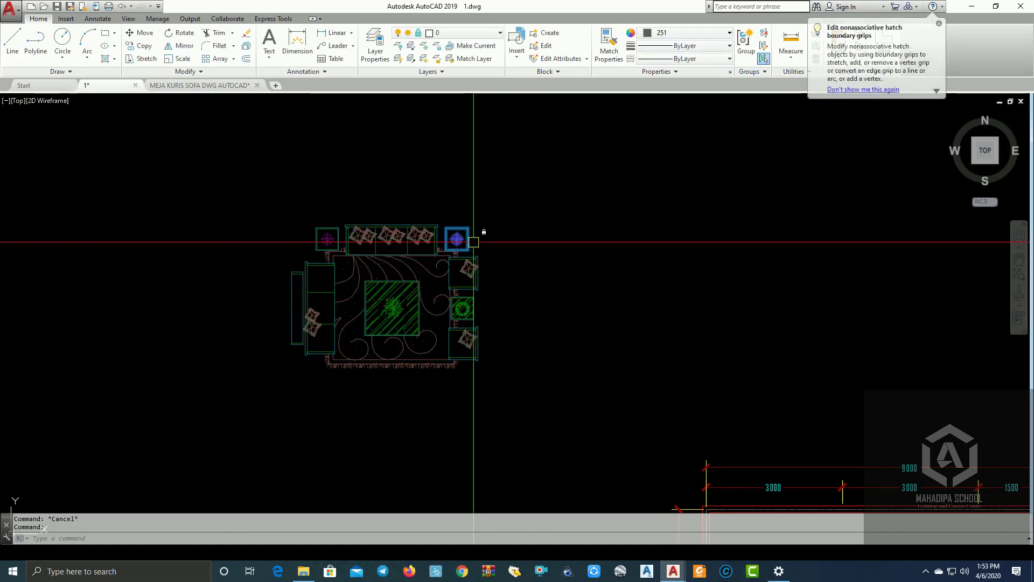
Reselect the sofa set and try the KOLOM layer, again blocked by the locked-layer warning.
{"action": "left_click", "coordinate": [470, 33]}
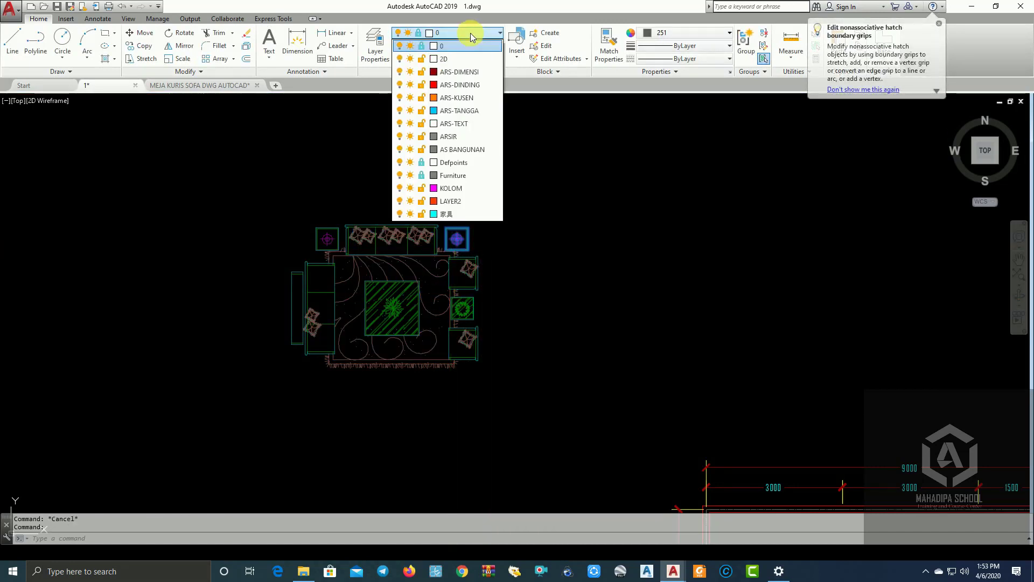
{"action": "left_click", "coordinate": [423, 49]}
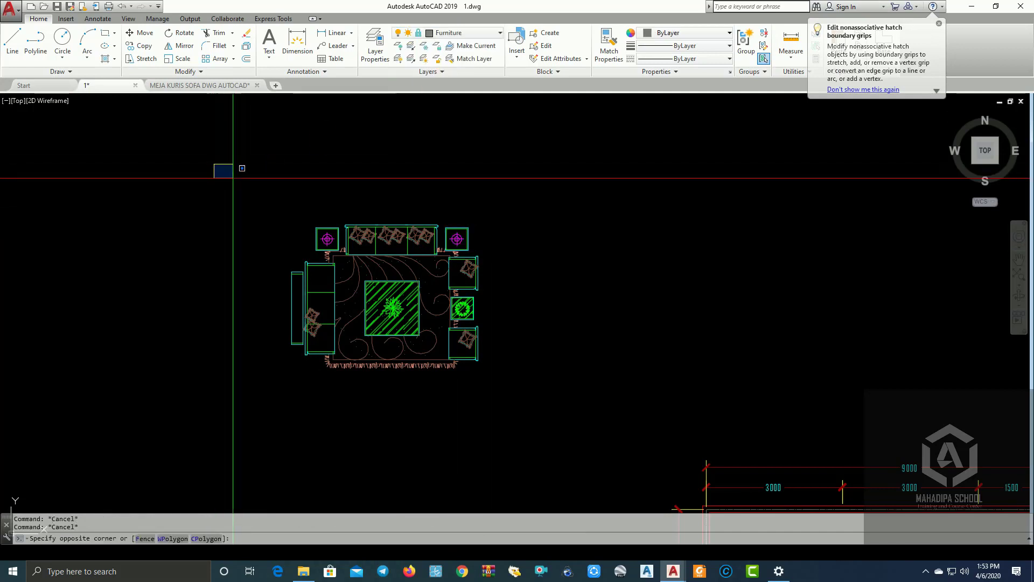
{"action": "left_click", "coordinate": [212, 166]}
{"action": "left_click", "coordinate": [534, 431]}
{"action": "left_click", "coordinate": [492, 34]}
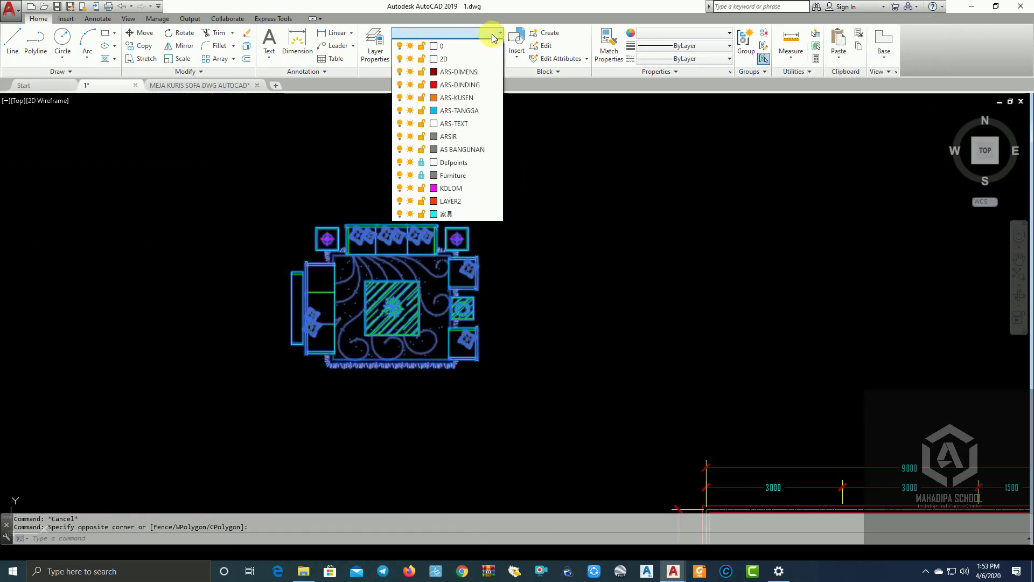
{"action": "left_click", "coordinate": [478, 188]}
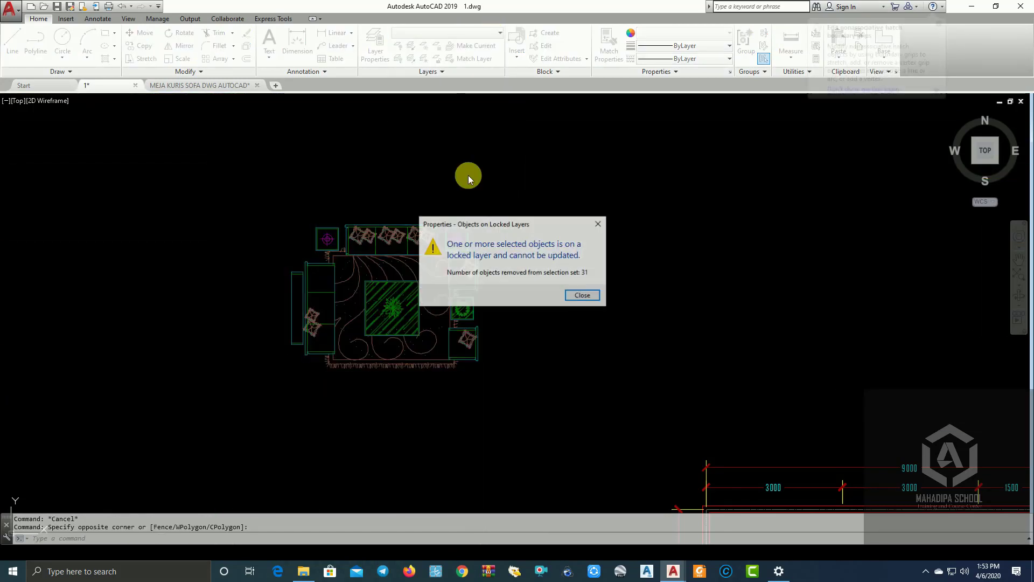
{"action": "left_click", "coordinate": [583, 295]}
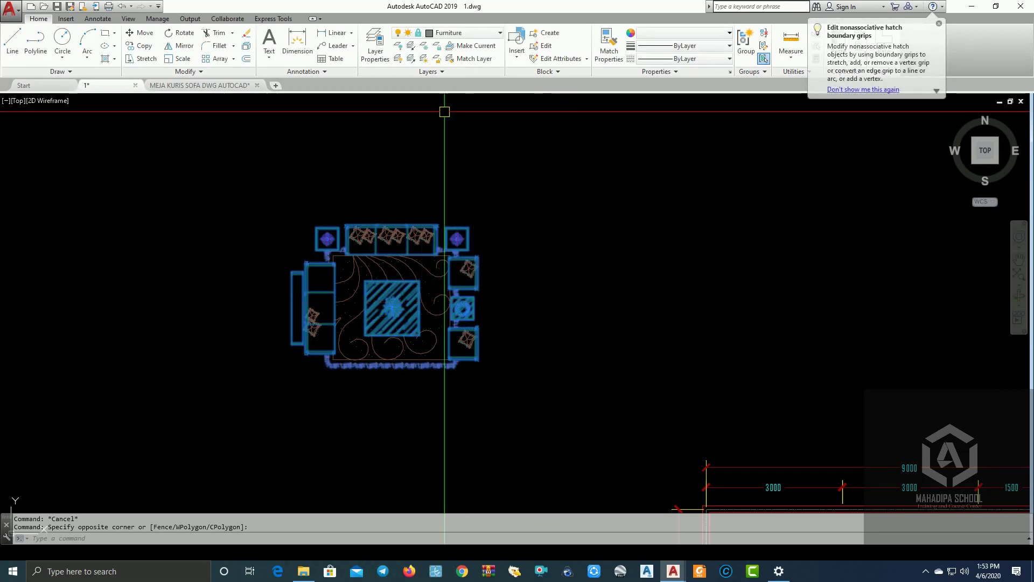
{"action": "key", "text": "Escape"}
Unlock the Furniture layer from the Layer dropdown.
{"action": "left_click", "coordinate": [487, 36]}
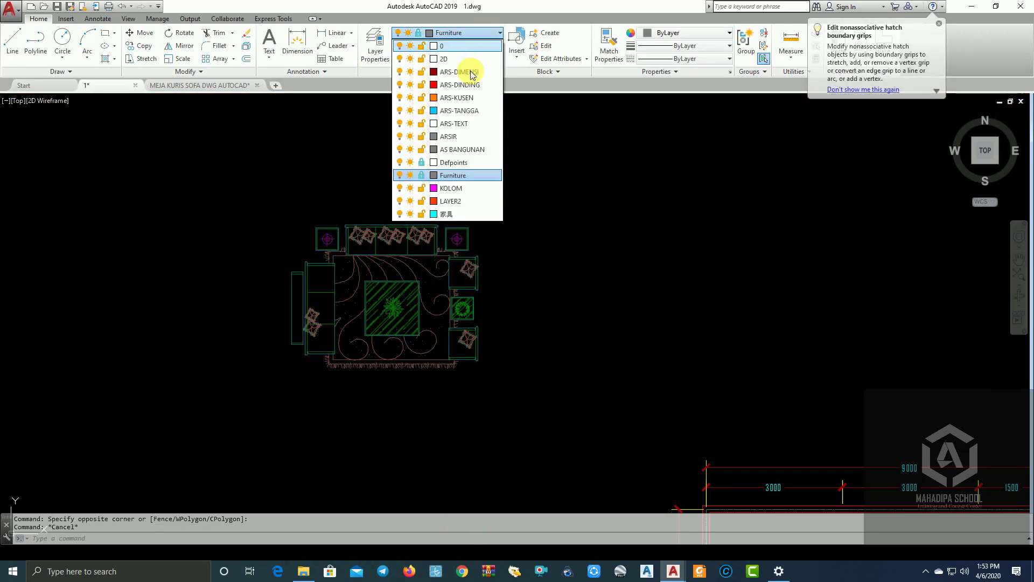
{"action": "left_click", "coordinate": [423, 176]}
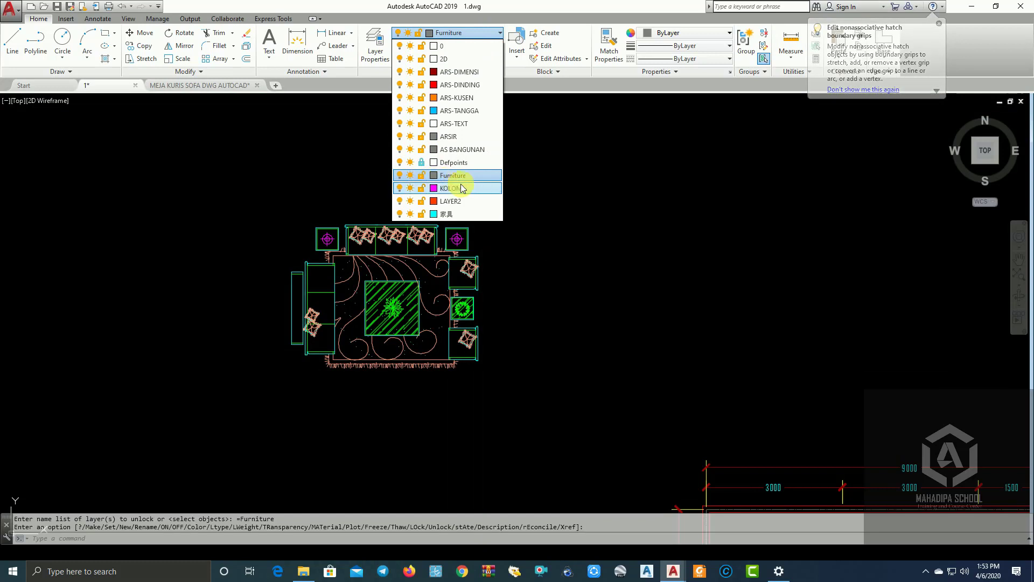
{"action": "left_click", "coordinate": [538, 202]}
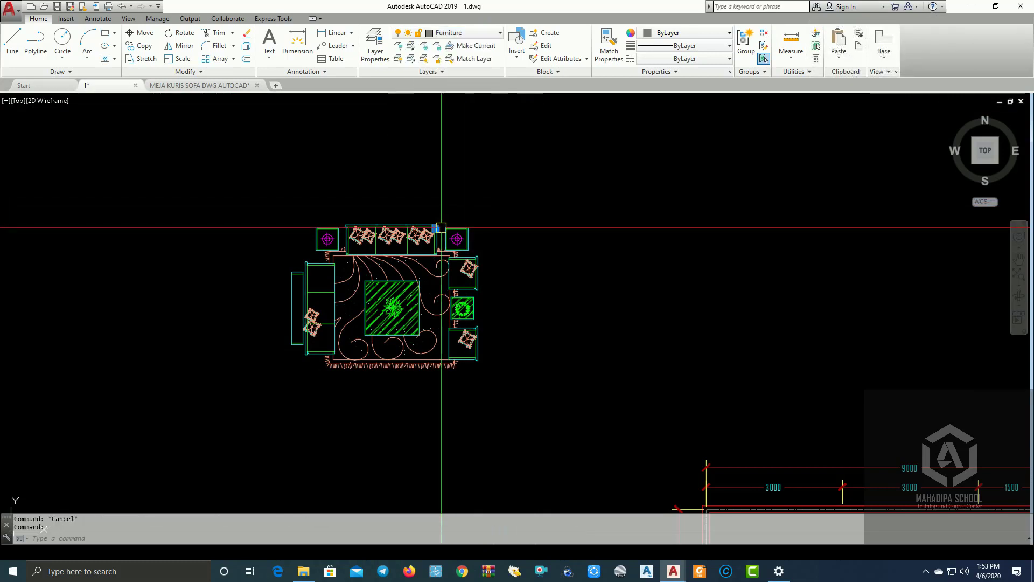
{"action": "key", "text": "Escape"}
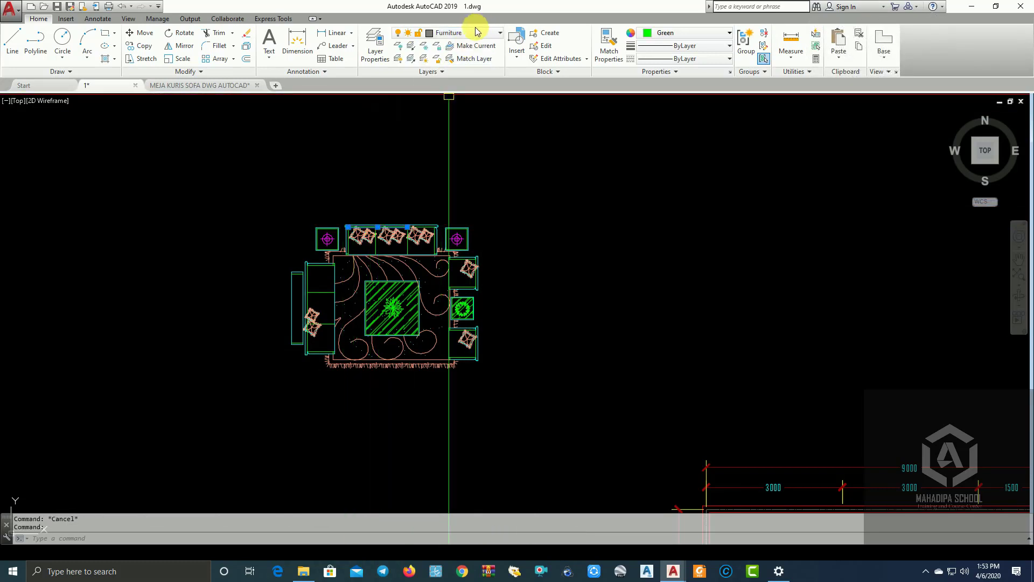
Reselect the whole sofa set and keep Furniture as its layer.
{"action": "left_click", "coordinate": [261, 169]}
{"action": "left_click", "coordinate": [522, 388]}
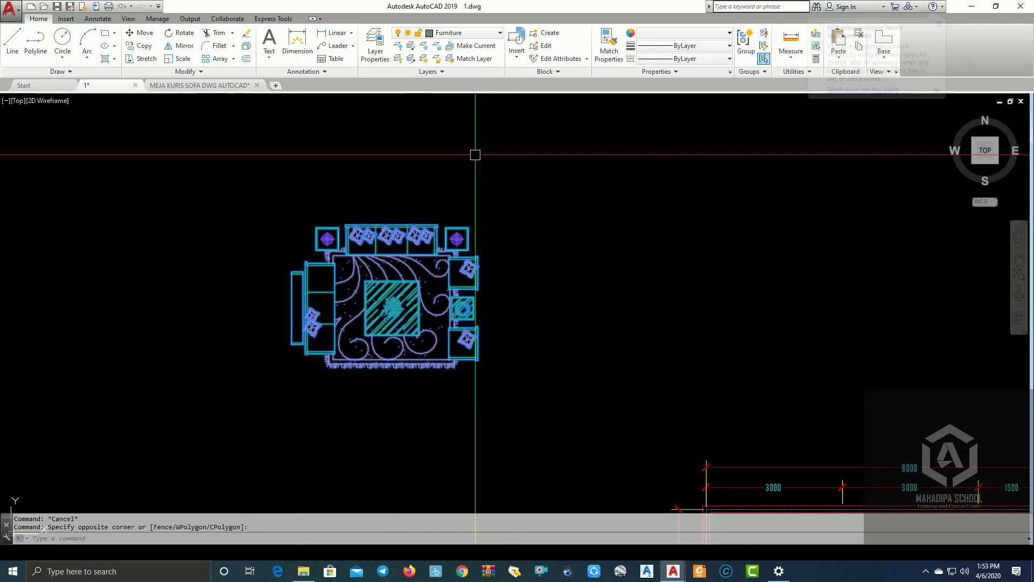
{"action": "left_click", "coordinate": [473, 34]}
{"action": "left_click", "coordinate": [472, 177]}
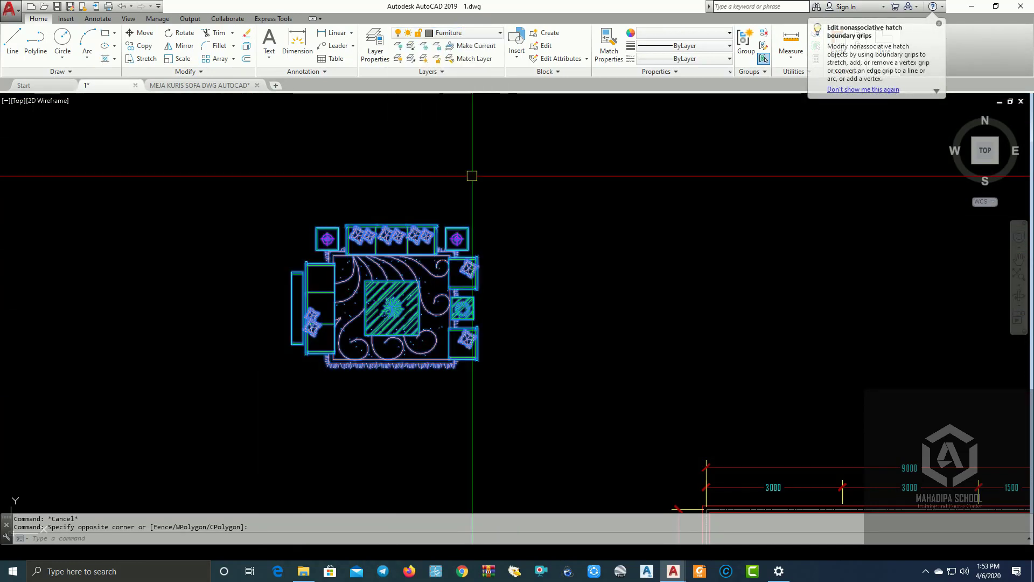
{"action": "key", "text": "Escape"}
{"action": "scroll", "coordinate": [436, 207], "scroll_direction": "down", "scroll_amount": 2}
{"action": "scroll", "coordinate": [436, 207], "scroll_direction": "down", "scroll_amount": 1}
{"action": "left_click", "coordinate": [316, 178]}
Group the selected sofa objects with Ctrl+Shift+G.
{"action": "left_click", "coordinate": [467, 298]}
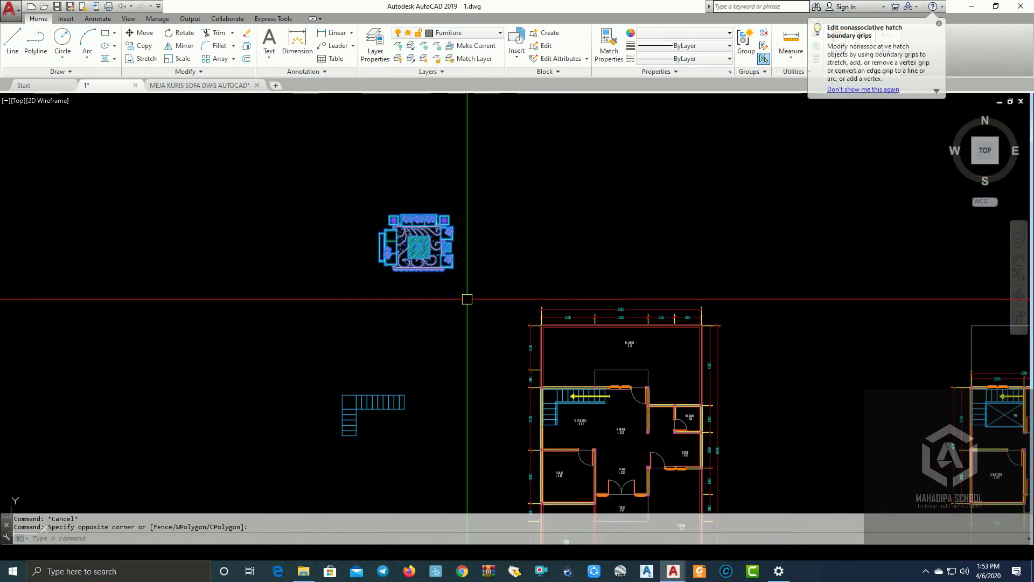
{"action": "key", "text": "ctrl+shift+g"}
{"action": "mouse_move", "coordinate": [439, 219]}
{"action": "middle_mouse_down"}
{"action": "mouse_move", "coordinate": [393, 178]}
{"action": "mouse_move", "coordinate": [415, 289]}
{"action": "middle_mouse_up"}
{"action": "scroll", "coordinate": [617, 396], "scroll_direction": "up", "scroll_amount": 3}
{"action": "scroll", "coordinate": [617, 396], "scroll_direction": "down", "scroll_amount": 2}
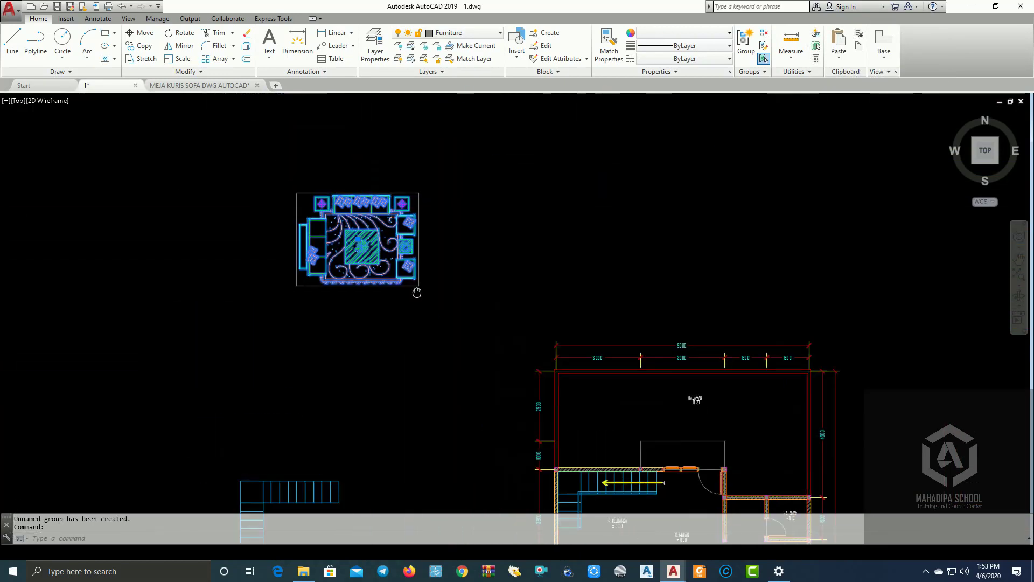
{"action": "scroll", "coordinate": [415, 288], "scroll_direction": "up", "scroll_amount": 2}
Move the sofa group into the R.TAMU living room.
{"action": "left_click", "coordinate": [471, 324]}
{"action": "left_click", "coordinate": [323, 219]}
{"action": "type", "text": "m"}
{"action": "key", "text": "Return"}
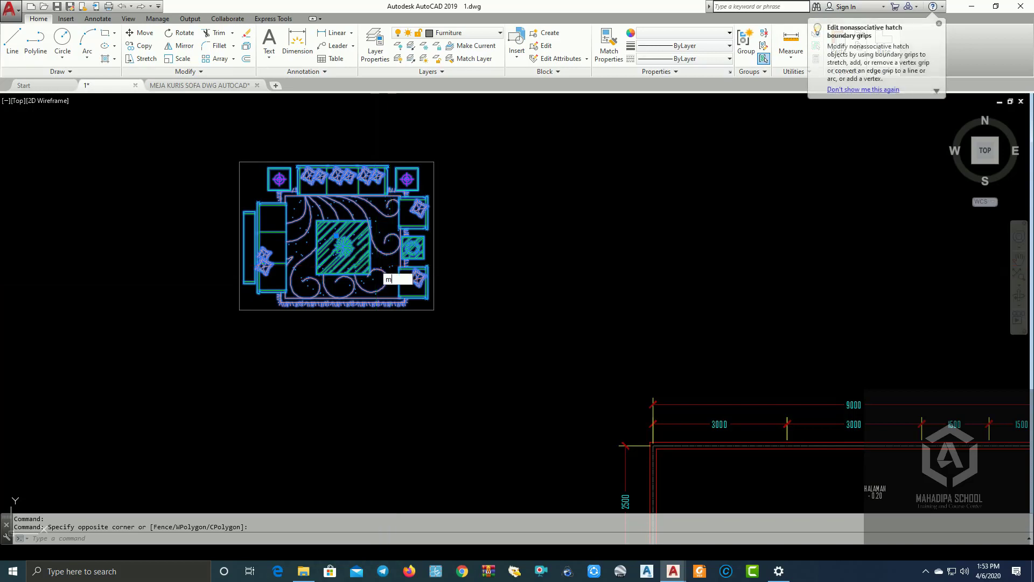
{"action": "left_click", "coordinate": [348, 229]}
{"action": "scroll", "coordinate": [323, 184], "scroll_direction": "down", "scroll_amount": 3}
{"action": "scroll", "coordinate": [473, 359], "scroll_direction": "up", "scroll_amount": 1}
{"action": "scroll", "coordinate": [452, 253], "scroll_direction": "up", "scroll_amount": 2}
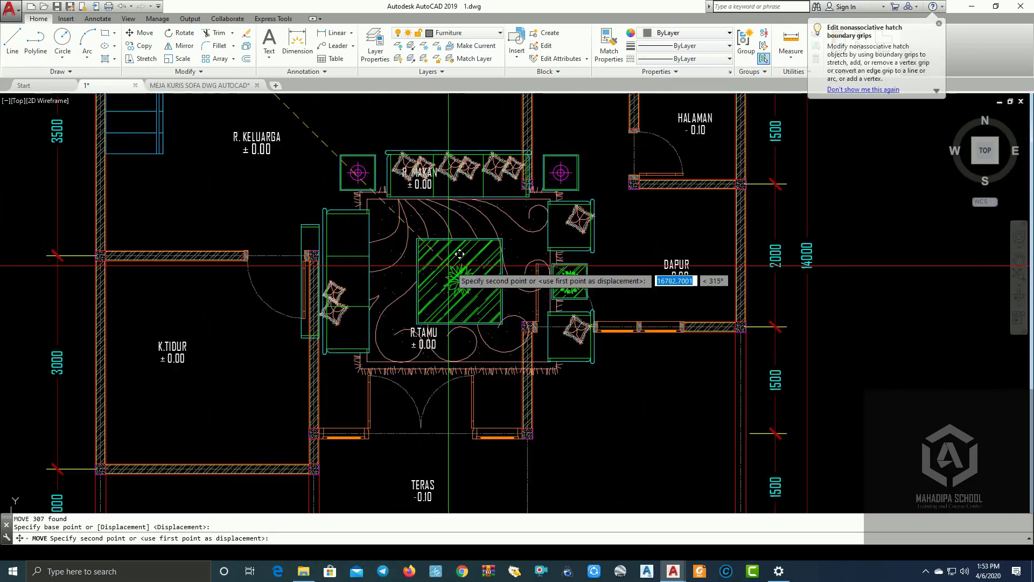
{"action": "scroll", "coordinate": [446, 263], "scroll_direction": "up", "scroll_amount": 1}
{"action": "left_click", "coordinate": [447, 258]}
Shrink the sofa set with SCALE's Reference option to fit the room.
{"action": "left_click", "coordinate": [597, 242]}
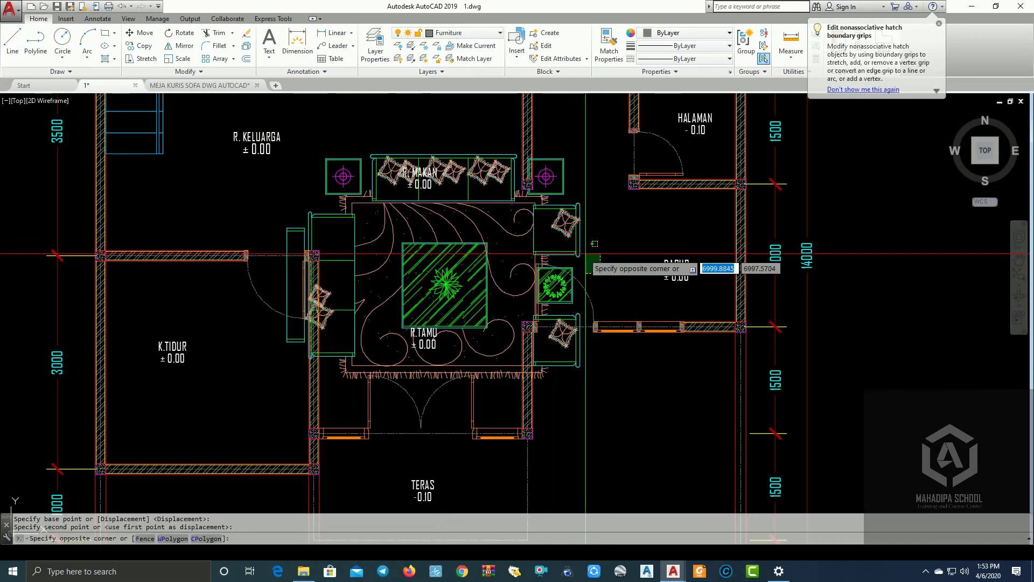
{"action": "key", "text": "Escape"}
{"action": "left_click", "coordinate": [585, 238]}
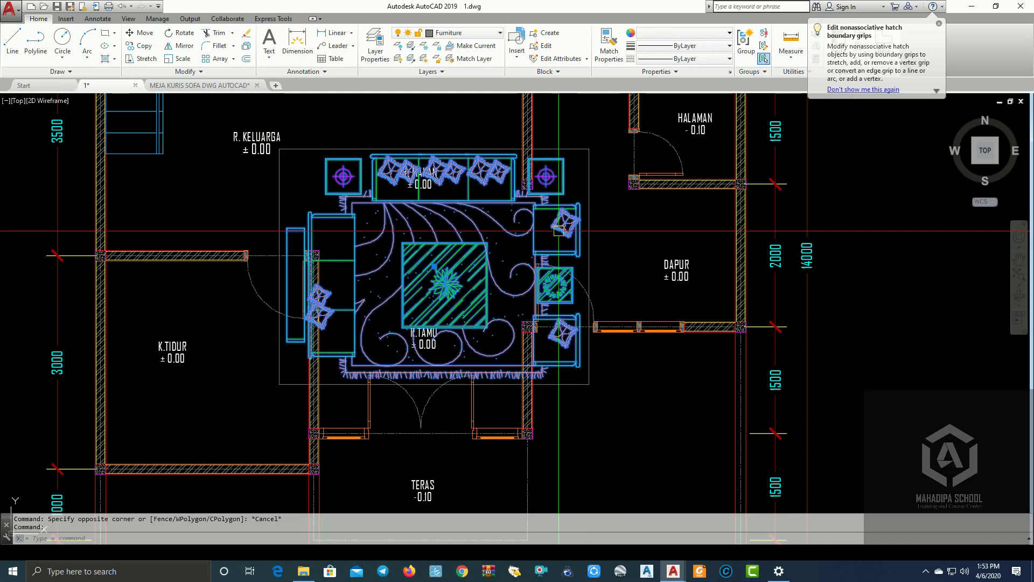
{"action": "left_click", "coordinate": [178, 59]}
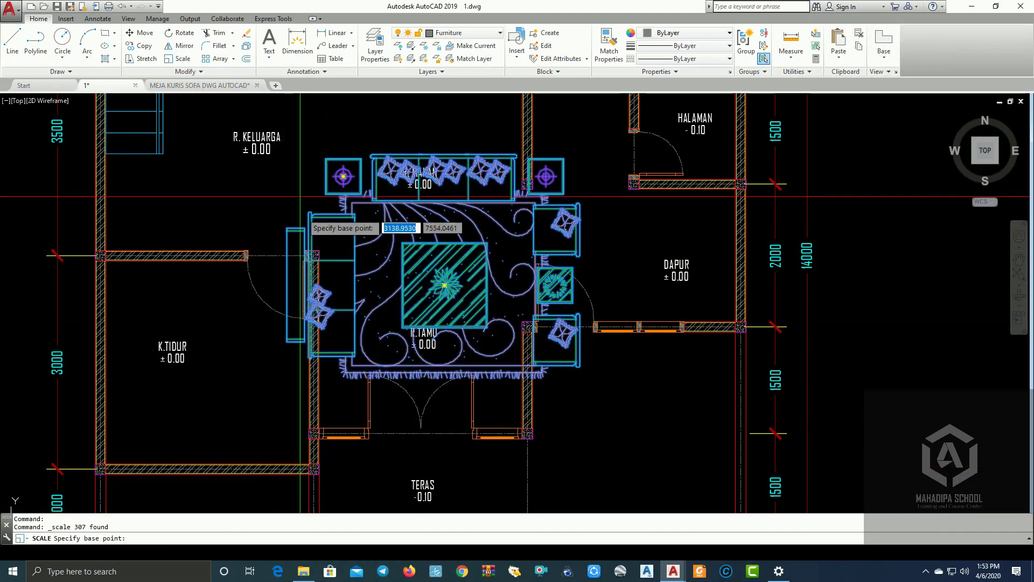
{"action": "left_click", "coordinate": [286, 183]}
{"action": "type", "text": "R"}
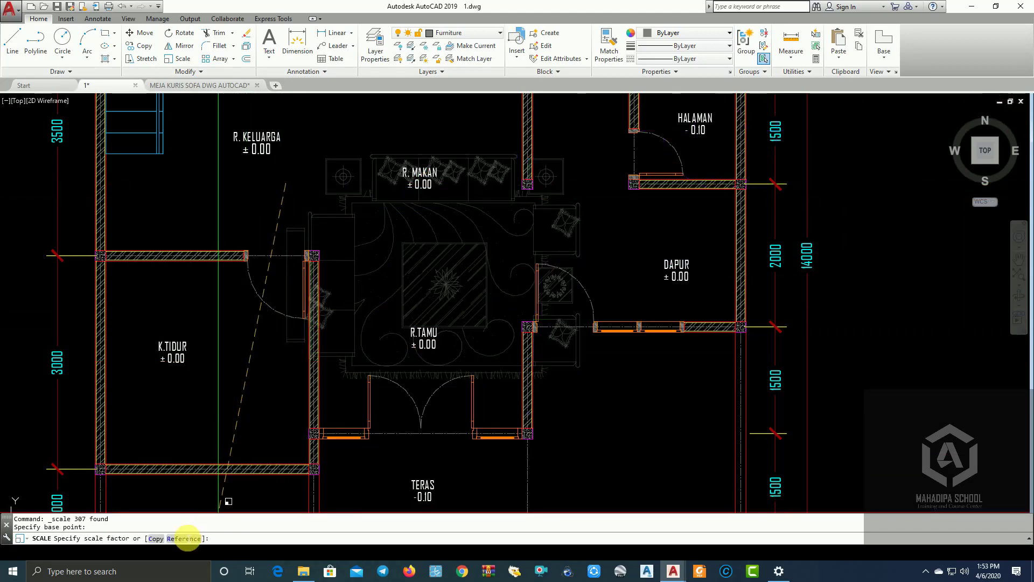
{"action": "key", "text": "Return"}
{"action": "left_click", "coordinate": [296, 168]}
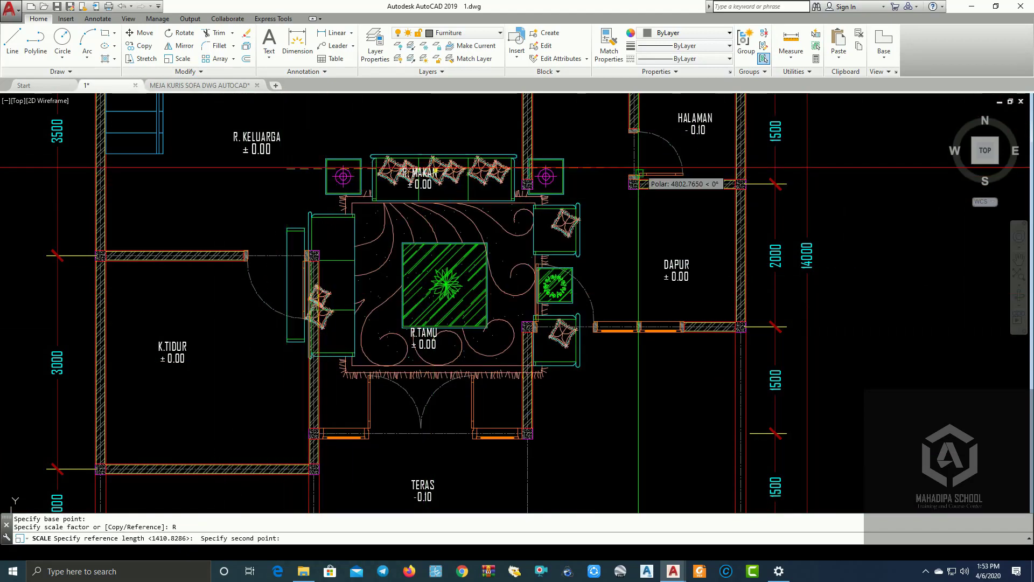
{"action": "left_click", "coordinate": [608, 161]}
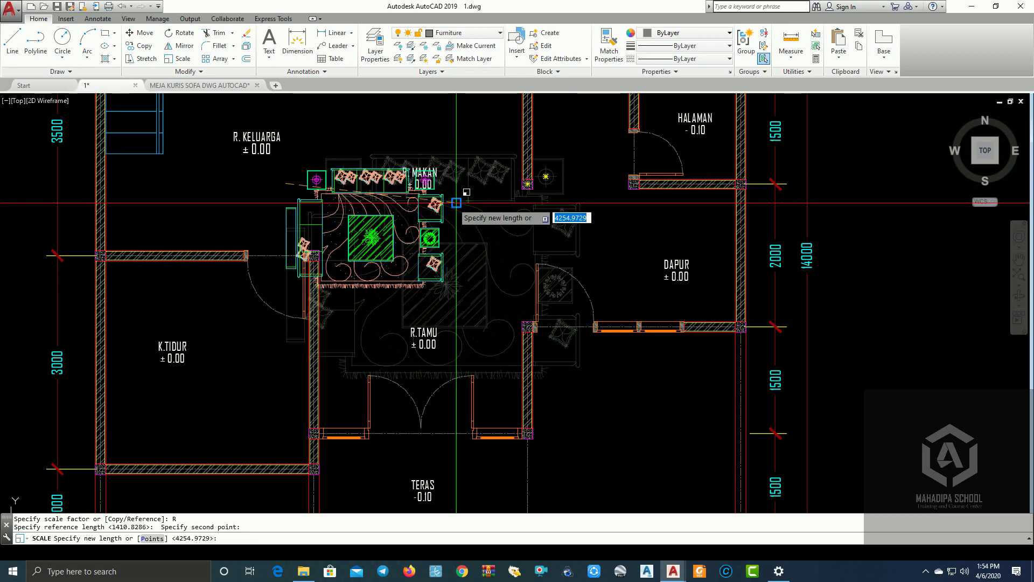
{"action": "left_click", "coordinate": [456, 203]}
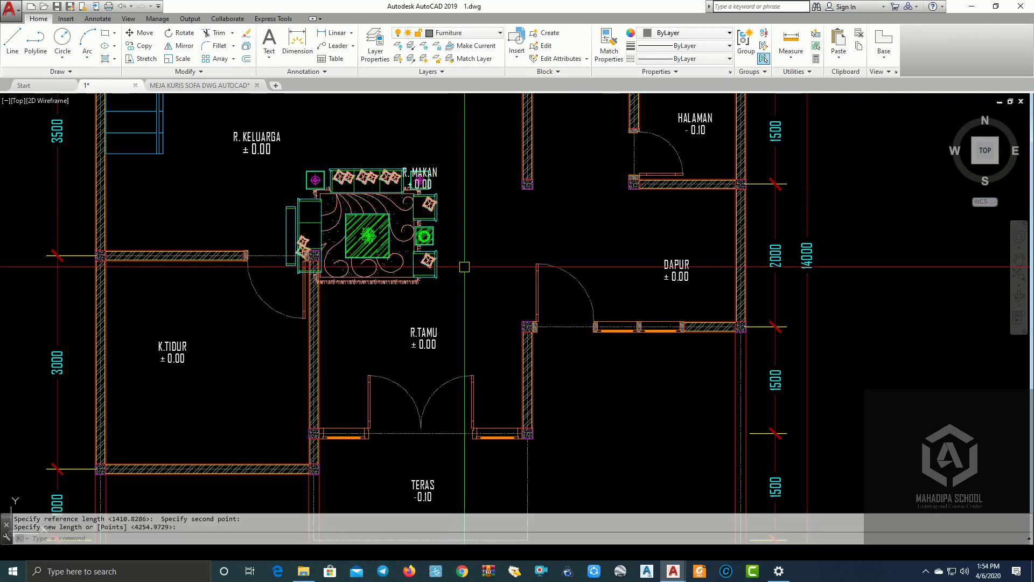
{"action": "left_click_drag", "start_coordinate": [282, 165], "coordinate": [442, 286]}
Rotate the sofa set 90 degrees about its centre.
{"action": "type", "text": "o"}
{"action": "key", "text": "Return"}
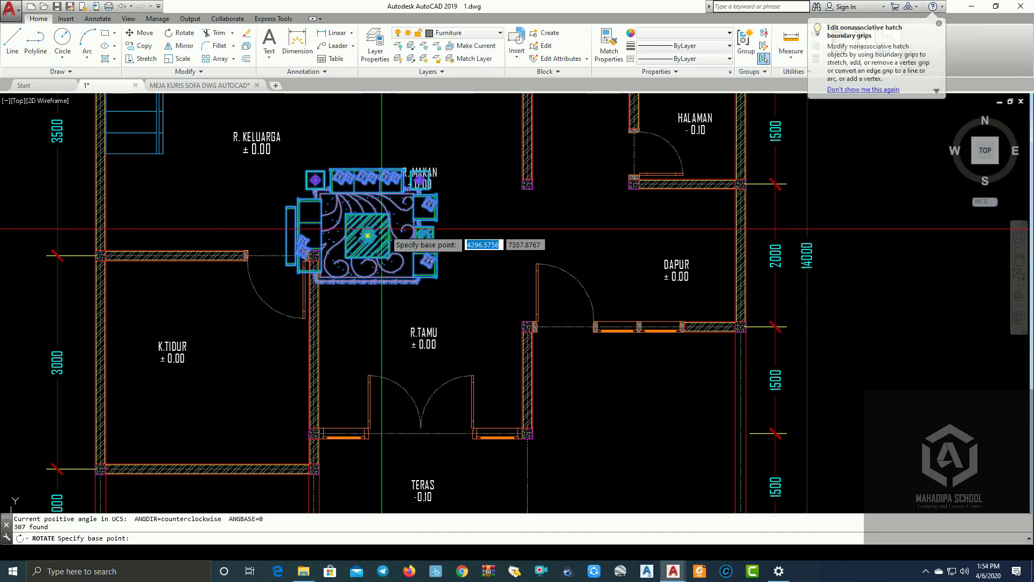
{"action": "left_click", "coordinate": [368, 235]}
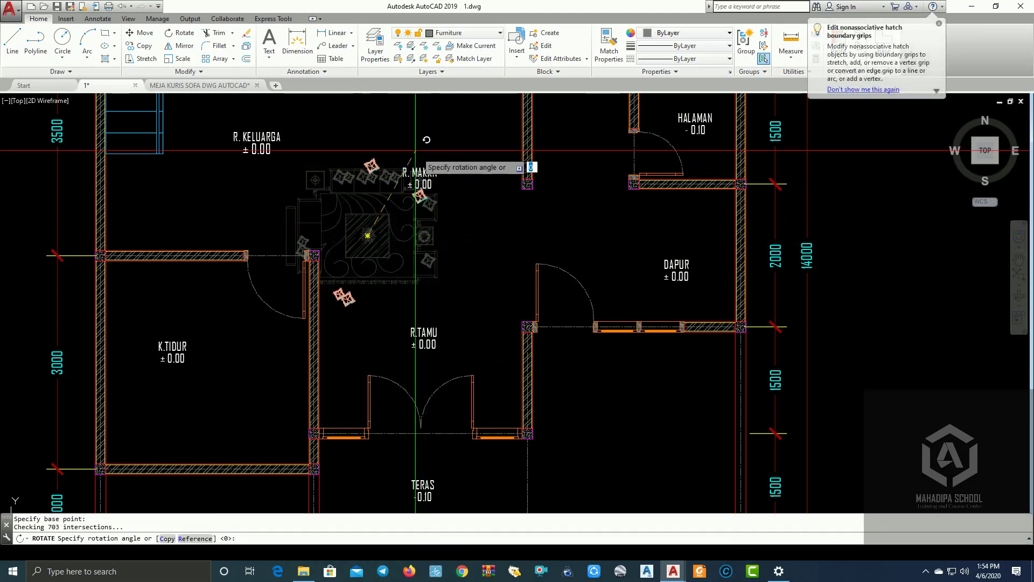
{"action": "left_click", "coordinate": [367, 124]}
Move the rotated sofa set into place inside R.TAMU.
{"action": "left_click", "coordinate": [298, 162]}
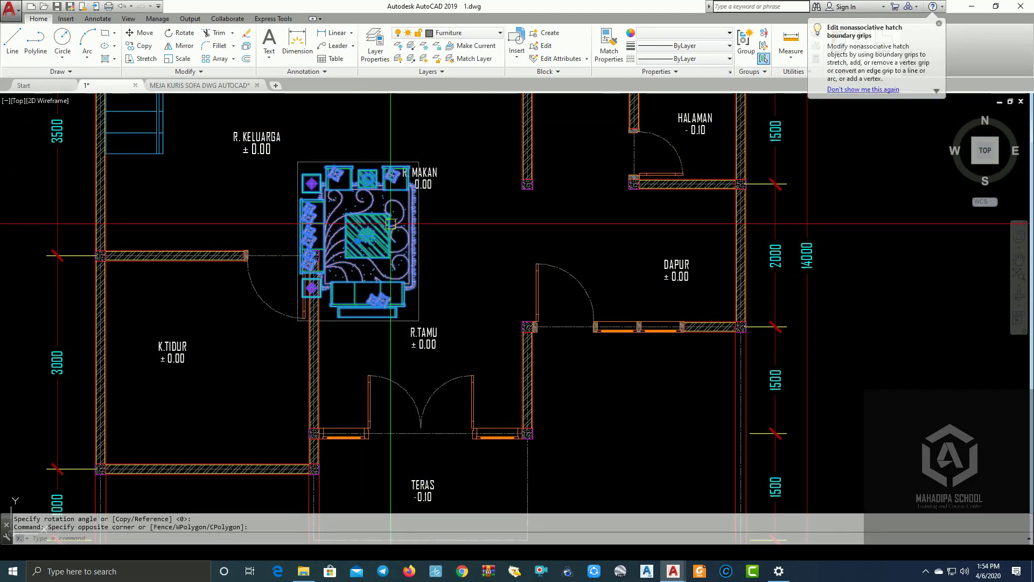
{"action": "type", "text": "m"}
{"action": "key", "text": "Return"}
{"action": "left_click", "coordinate": [379, 216]}
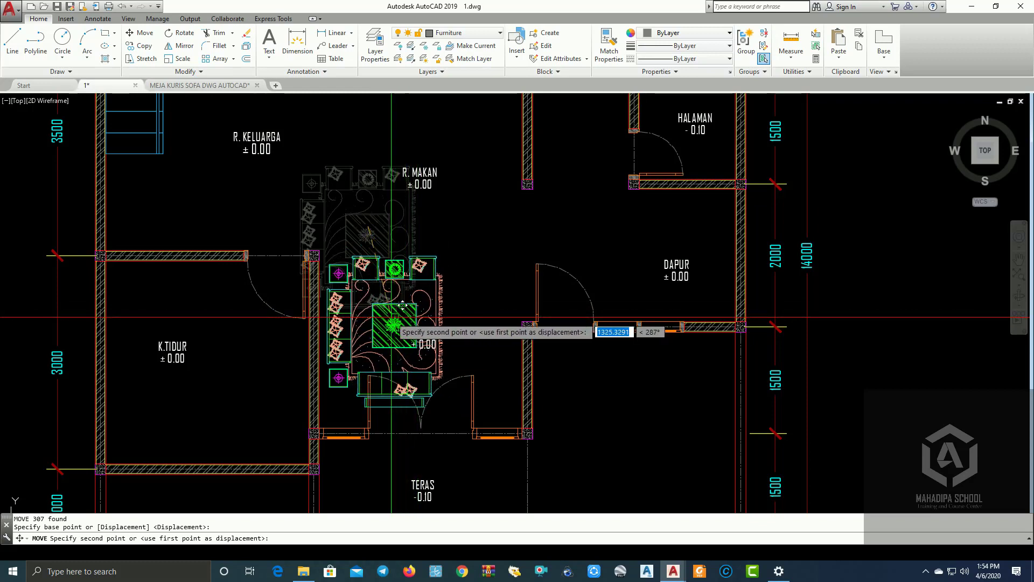
{"action": "left_click", "coordinate": [407, 305]}
{"action": "middle_click_drag", "start_coordinate": [484, 298], "coordinate": [538, 272]}
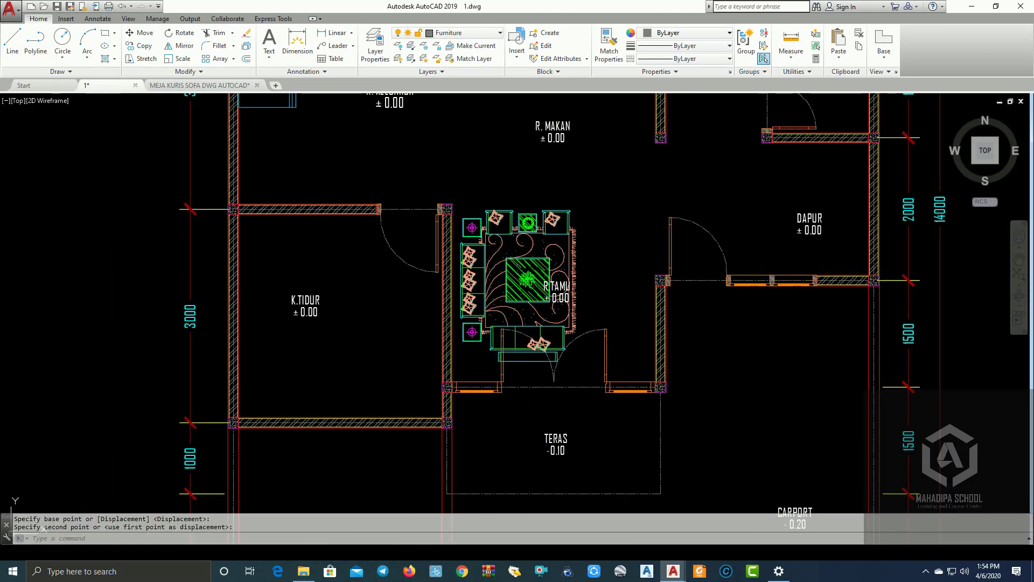
{"action": "scroll", "coordinate": [517, 302], "scroll_direction": "up", "scroll_amount": 2}
{"action": "scroll", "coordinate": [517, 324], "scroll_direction": "down", "scroll_amount": 4}
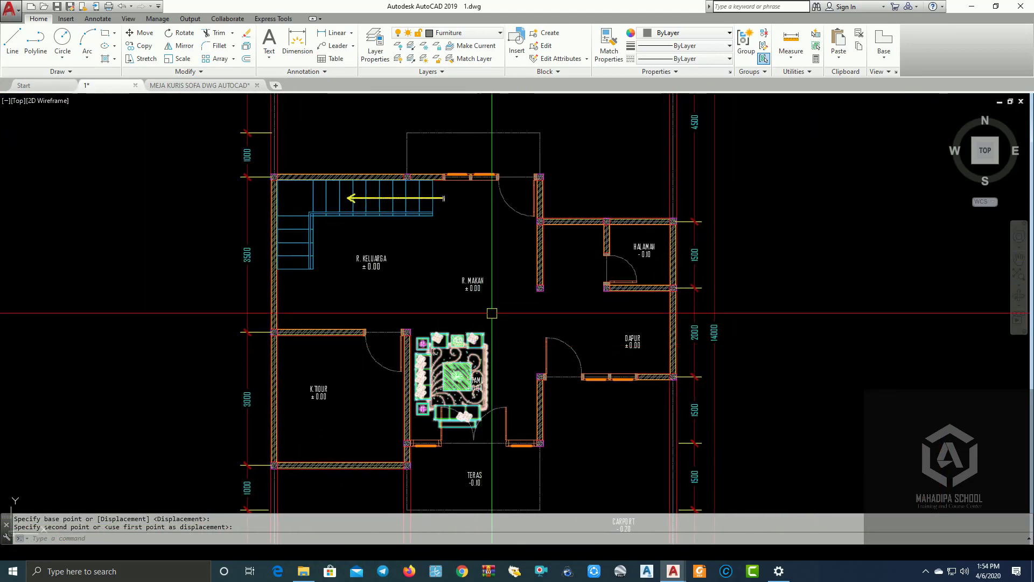
{"action": "mouse_move", "coordinate": [498, 238]}
{"action": "middle_mouse_down"}
{"action": "mouse_move", "coordinate": [460, 286]}
{"action": "mouse_move", "coordinate": [546, 256]}
{"action": "middle_mouse_up"}
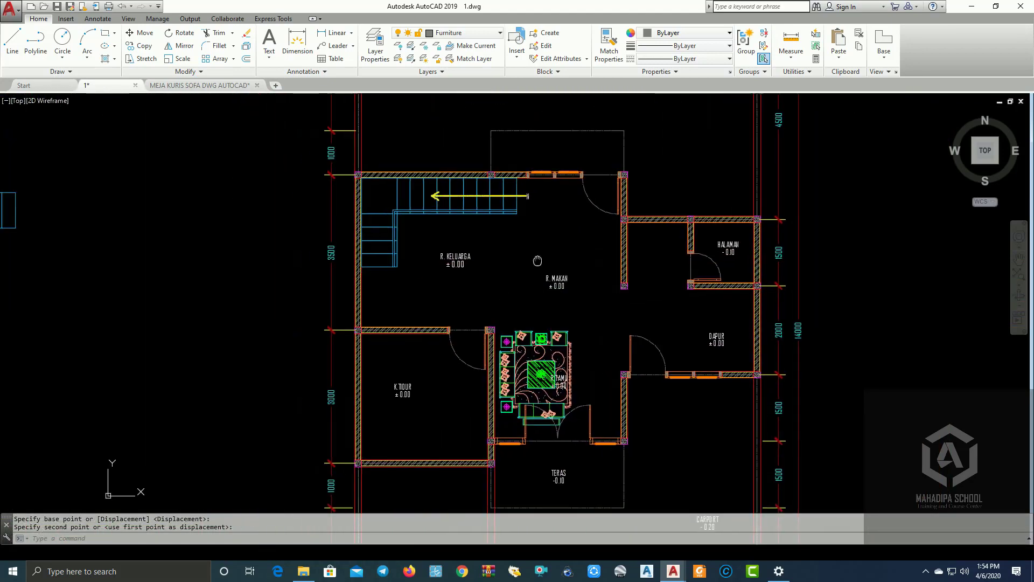
Open the Kendaraan vehicle blocks drawing from the furniture folder.
{"action": "left_click", "coordinate": [208, 86]}
{"action": "scroll", "coordinate": [373, 211], "scroll_direction": "down", "scroll_amount": 3}
{"action": "scroll", "coordinate": [397, 323], "scroll_direction": "down", "scroll_amount": 2}
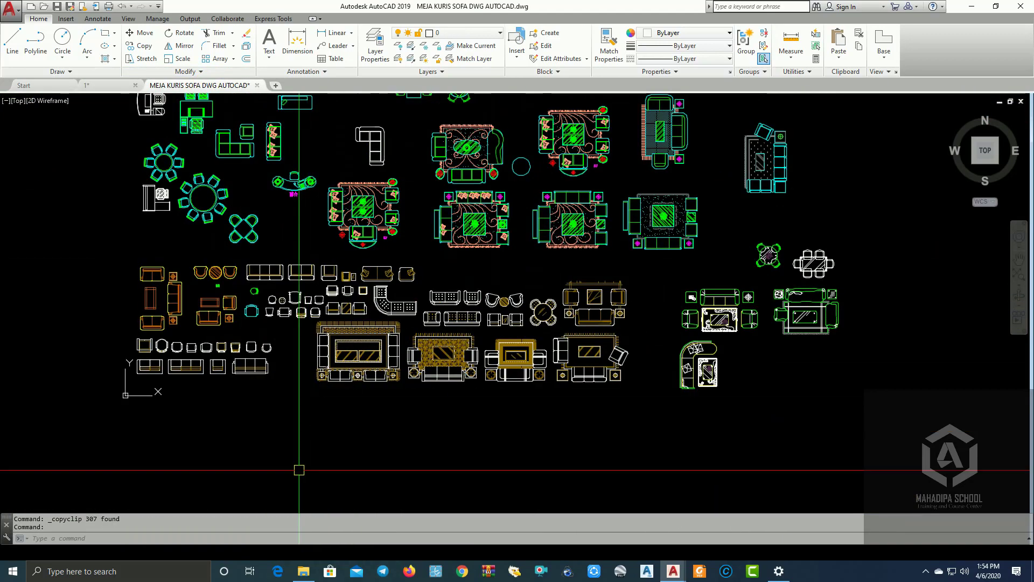
{"action": "left_click", "coordinate": [304, 572]}
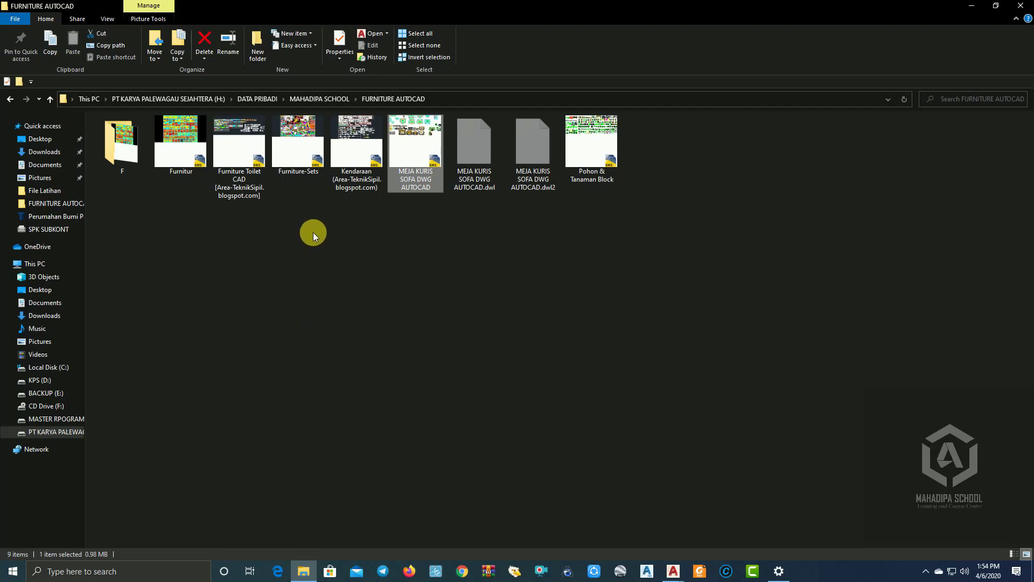
{"action": "double_click", "coordinate": [355, 133]}
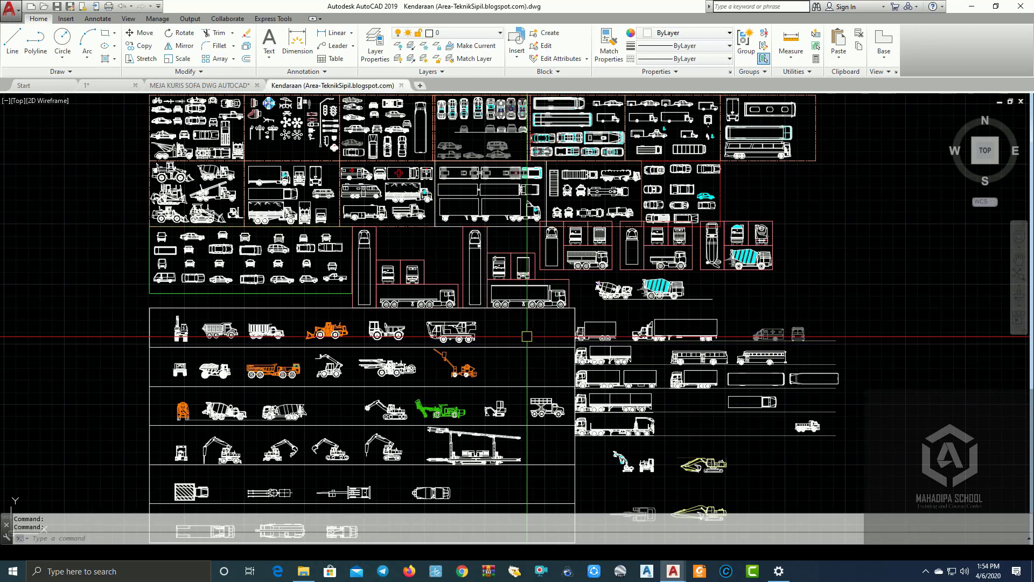
Copy the 380-object middle top-view car from Kendaraan and return to 1.dwg.
{"action": "middle_click_drag", "start_coordinate": [512, 353], "coordinate": [518, 374]}
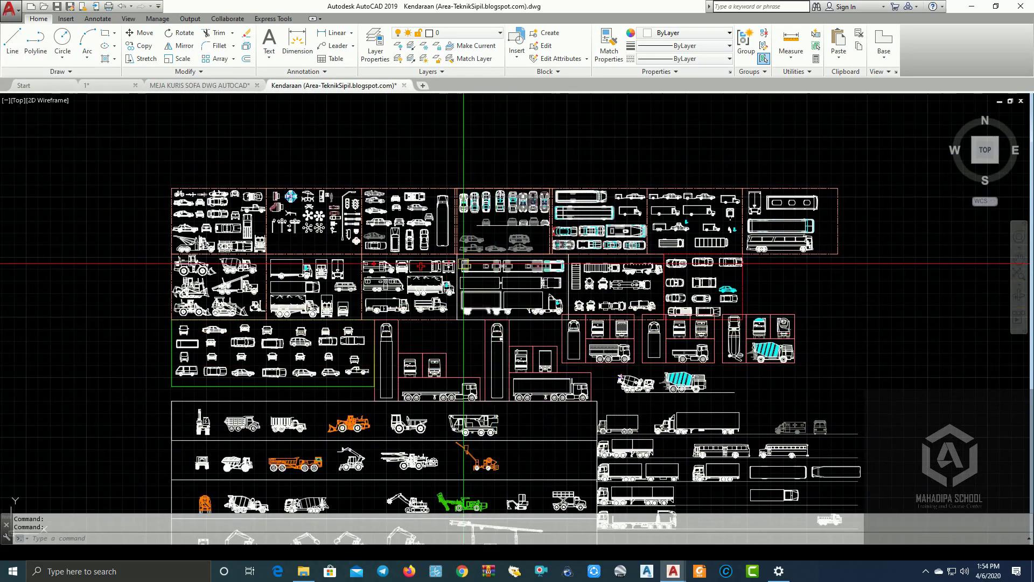
{"action": "scroll", "coordinate": [533, 273], "scroll_direction": "up", "scroll_amount": 3}
{"action": "scroll", "coordinate": [533, 274], "scroll_direction": "up", "scroll_amount": 2}
{"action": "scroll", "coordinate": [533, 273], "scroll_direction": "up", "scroll_amount": 4}
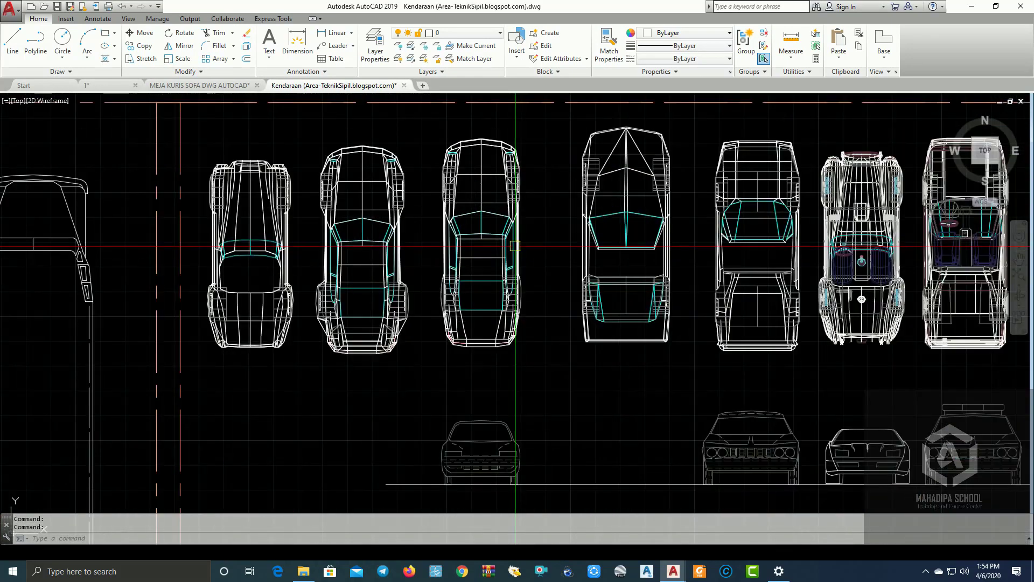
{"action": "left_click", "coordinate": [437, 133]}
{"action": "left_click", "coordinate": [517, 326]}
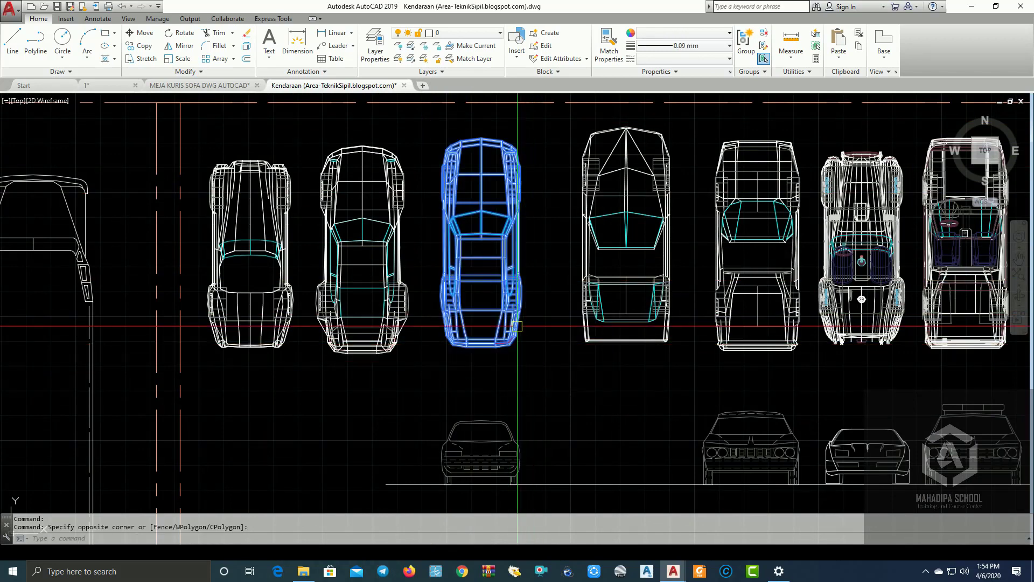
{"action": "right_click", "coordinate": [487, 208]}
{"action": "mouse_move", "coordinate": [533, 232]}
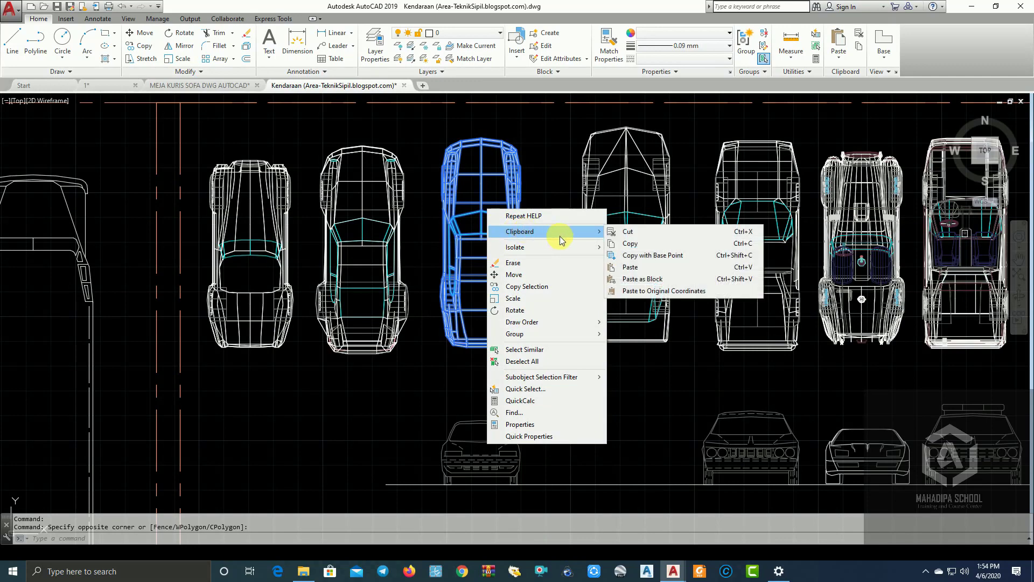
{"action": "left_click", "coordinate": [637, 246]}
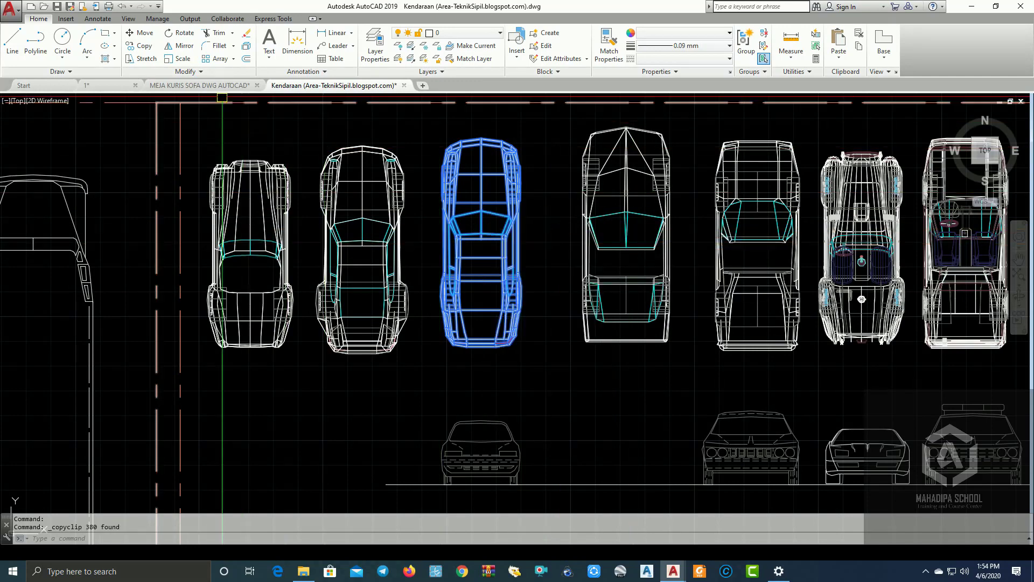
{"action": "left_click", "coordinate": [106, 88]}
Paste the copied car into the floor plan.
{"action": "scroll", "coordinate": [556, 285], "scroll_direction": "down", "scroll_amount": 4}
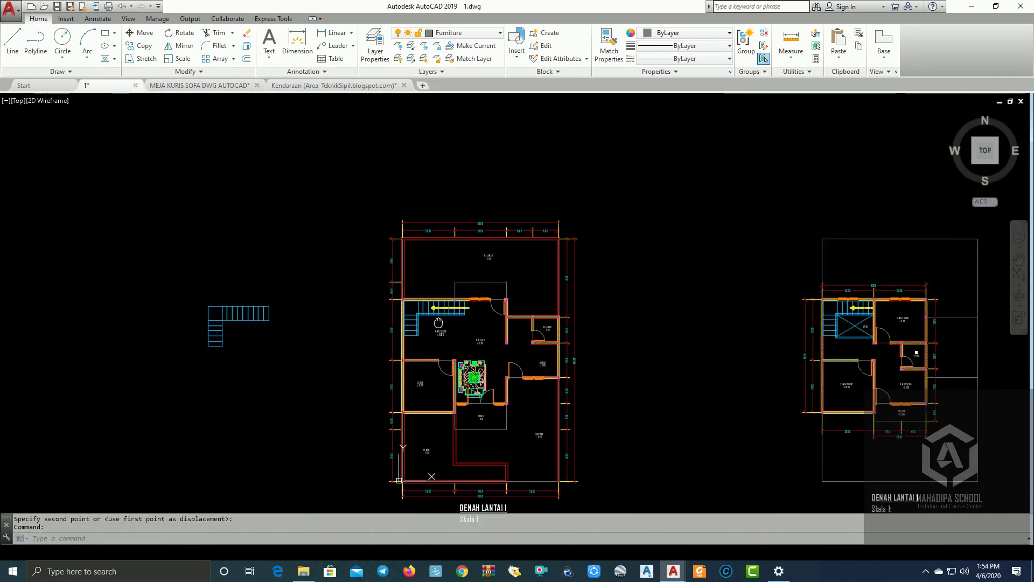
{"action": "scroll", "coordinate": [576, 272], "scroll_direction": "up", "scroll_amount": 2}
{"action": "right_click", "coordinate": [597, 219]}
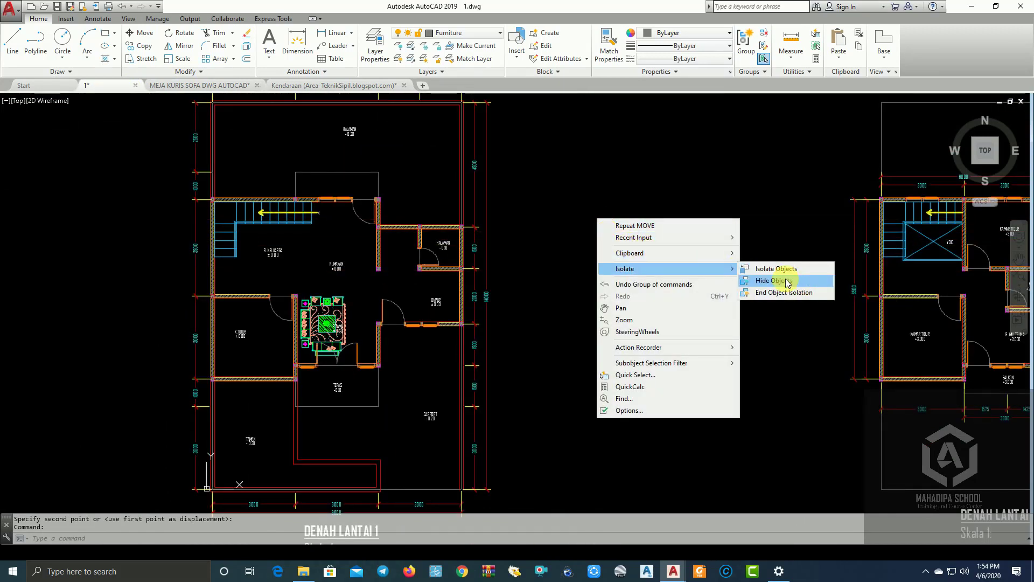
{"action": "mouse_move", "coordinate": [647, 253]}
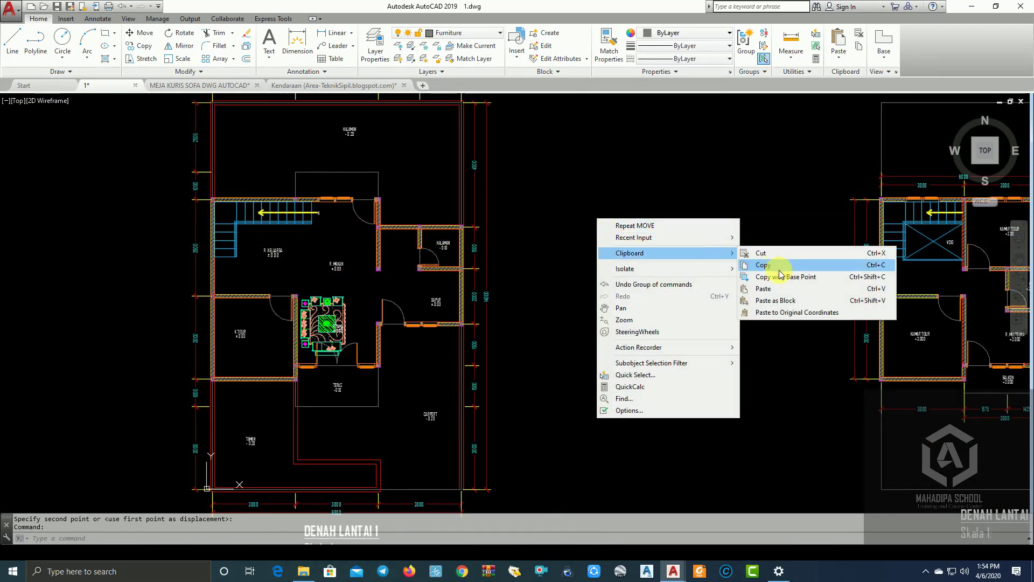
{"action": "left_click", "coordinate": [776, 289]}
{"action": "scroll", "coordinate": [719, 313], "scroll_direction": "down", "scroll_amount": 3}
{"action": "scroll", "coordinate": [526, 207], "scroll_direction": "up", "scroll_amount": 1}
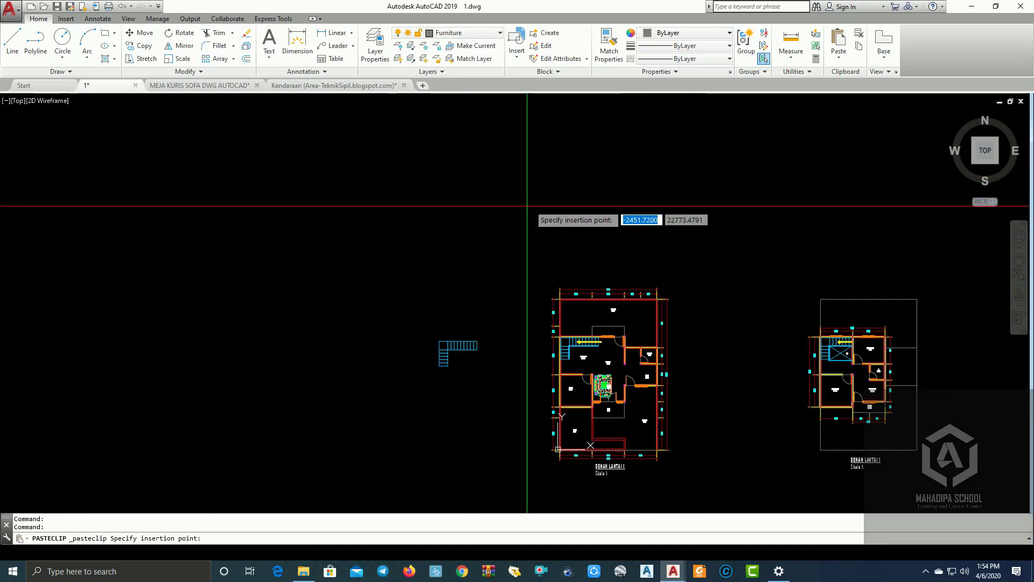
{"action": "scroll", "coordinate": [492, 271], "scroll_direction": "up", "scroll_amount": 1}
{"action": "left_click", "coordinate": [478, 307]}
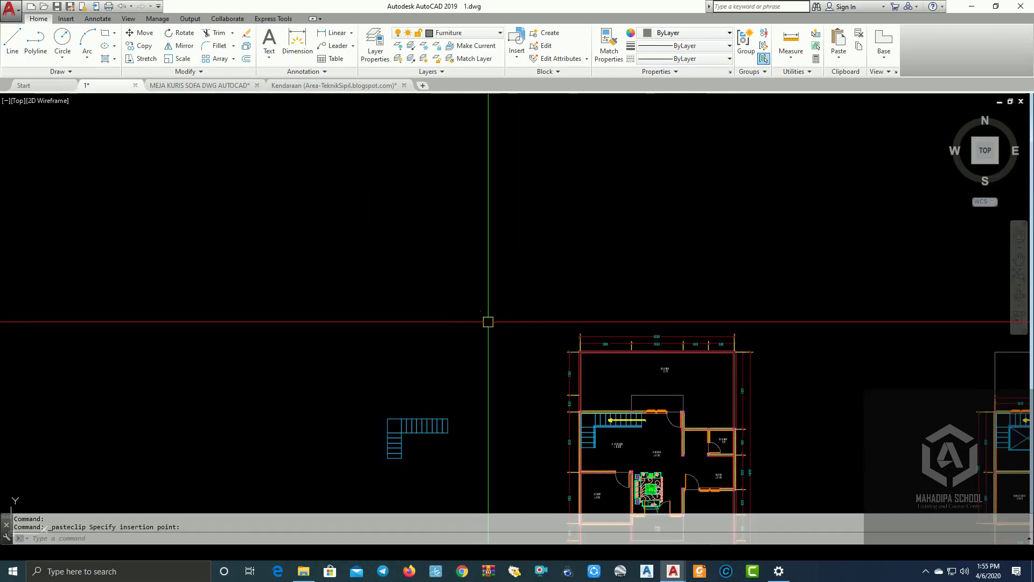
{"action": "scroll", "coordinate": [477, 306], "scroll_direction": "up", "scroll_amount": 5}
{"action": "scroll", "coordinate": [477, 305], "scroll_direction": "up", "scroll_amount": 2}
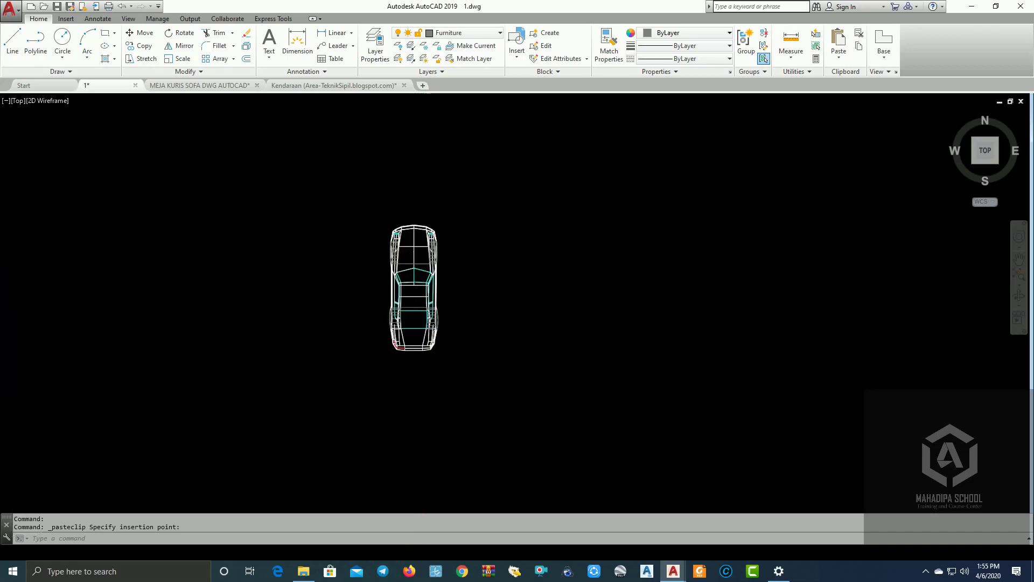
{"action": "scroll", "coordinate": [425, 271], "scroll_direction": "up", "scroll_amount": 2}
Put the pasted car on the Furniture layer and group its parts with GROUP.
{"action": "left_click", "coordinate": [316, 178]}
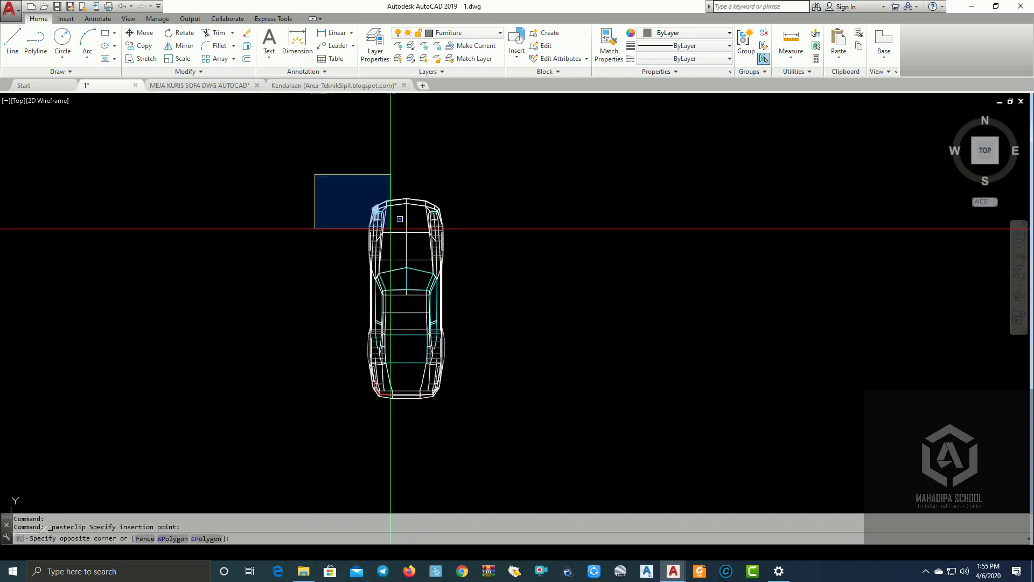
{"action": "left_click", "coordinate": [479, 34]}
{"action": "left_click", "coordinate": [466, 176]}
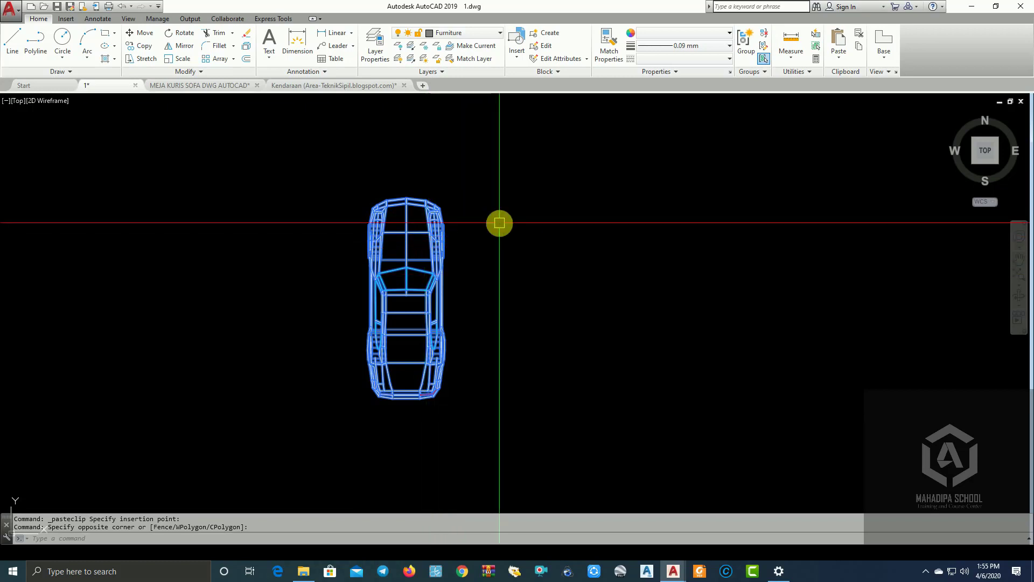
{"action": "type", "text": "g"}
{"action": "left_click", "coordinate": [529, 249]}
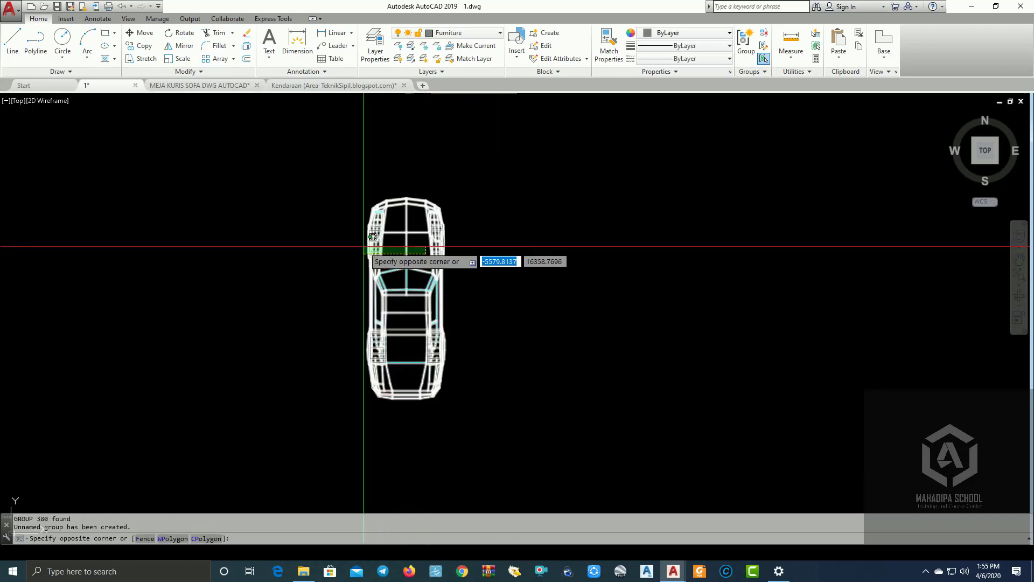
{"action": "left_click", "coordinate": [372, 232]}
{"action": "key", "text": "Return"}
Move the grouped car next to the carport.
{"action": "type", "text": "m"}
{"action": "key", "text": "Return"}
{"action": "left_click", "coordinate": [380, 260]}
{"action": "scroll", "coordinate": [343, 113], "scroll_direction": "down", "scroll_amount": 5}
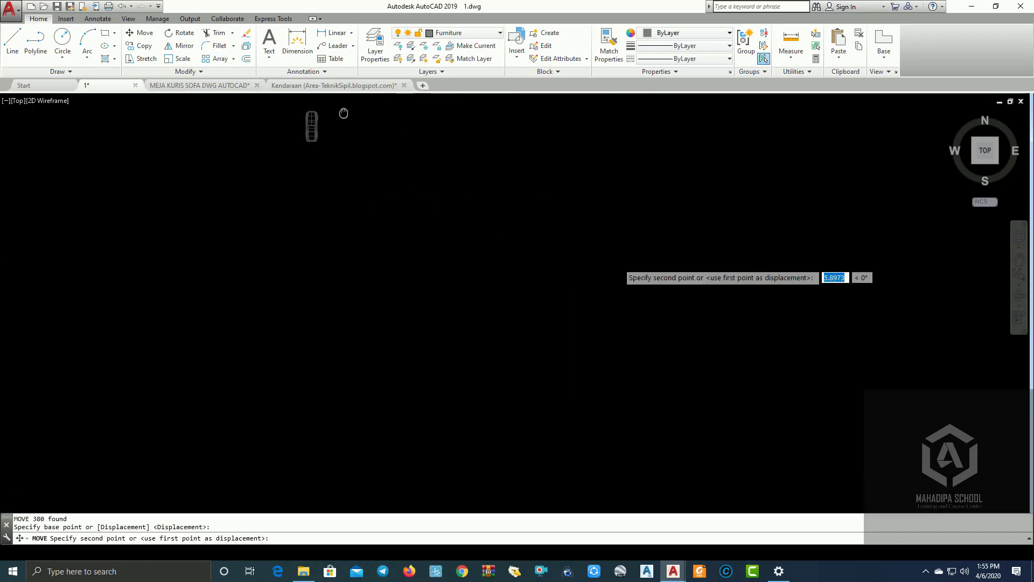
{"action": "scroll", "coordinate": [534, 245], "scroll_direction": "up", "scroll_amount": 3}
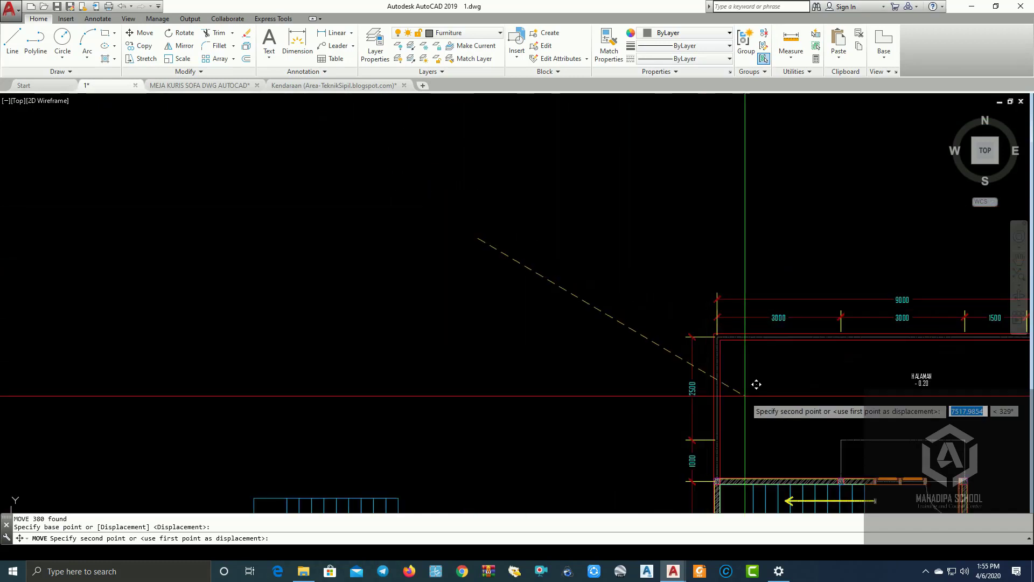
{"action": "scroll", "coordinate": [754, 380], "scroll_direction": "up", "scroll_amount": 3}
{"action": "scroll", "coordinate": [587, 285], "scroll_direction": "down", "scroll_amount": 3}
{"action": "scroll", "coordinate": [605, 226], "scroll_direction": "up", "scroll_amount": 5}
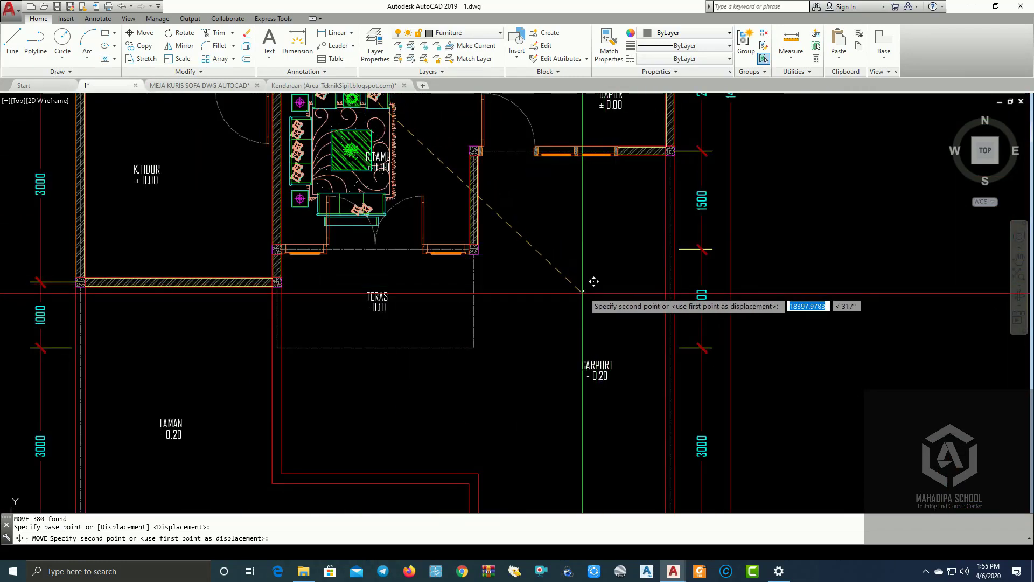
{"action": "left_click", "coordinate": [591, 309]}
{"action": "scroll", "coordinate": [591, 309], "scroll_direction": "up", "scroll_amount": 3}
Scale the car with the Reference option to match a length in the plan.
{"action": "left_click", "coordinate": [559, 284]}
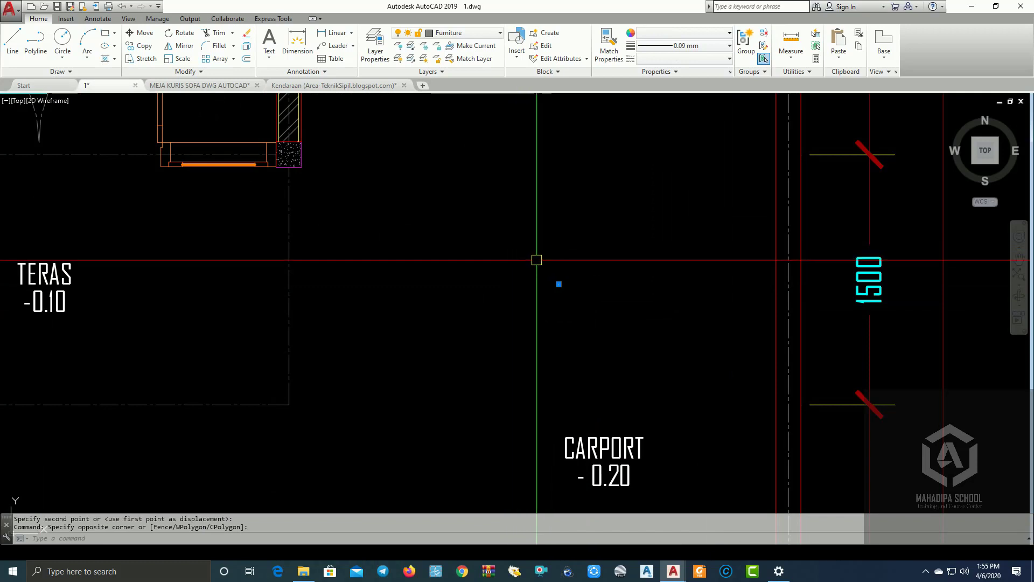
{"action": "type", "text": "sc"}
{"action": "key", "text": "Return"}
{"action": "left_click", "coordinate": [496, 278]}
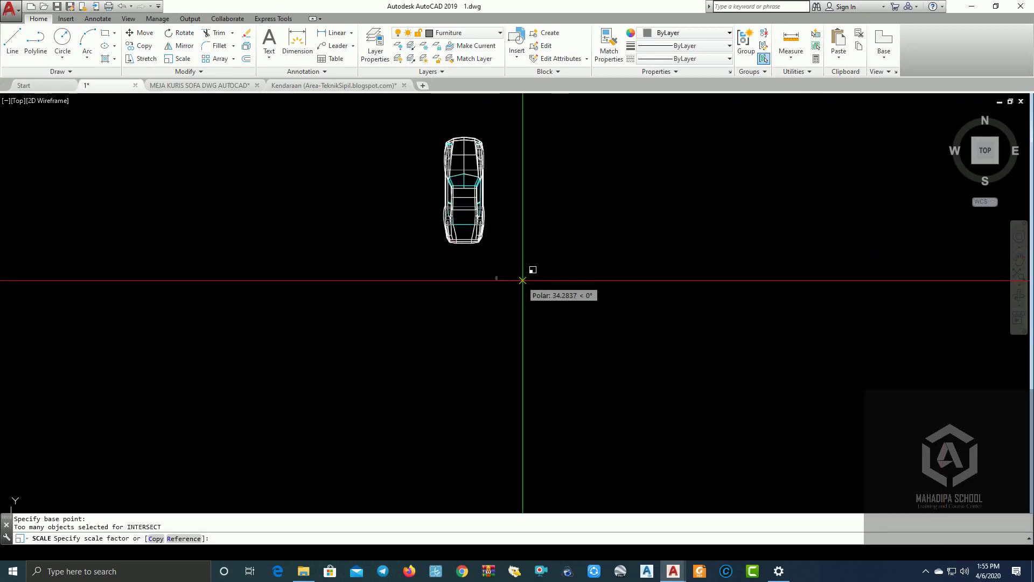
{"action": "type", "text": "r"}
{"action": "key", "text": "Return"}
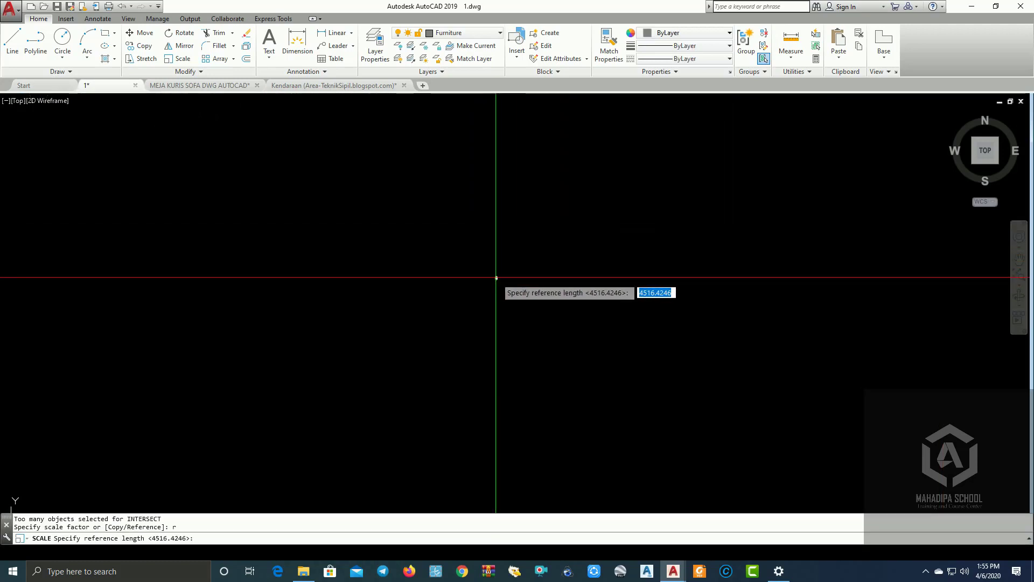
{"action": "left_click", "coordinate": [496, 278]}
{"action": "left_click", "coordinate": [518, 307]}
{"action": "scroll", "coordinate": [528, 310], "scroll_direction": "down", "scroll_amount": 5}
{"action": "scroll", "coordinate": [571, 331], "scroll_direction": "down", "scroll_amount": 3}
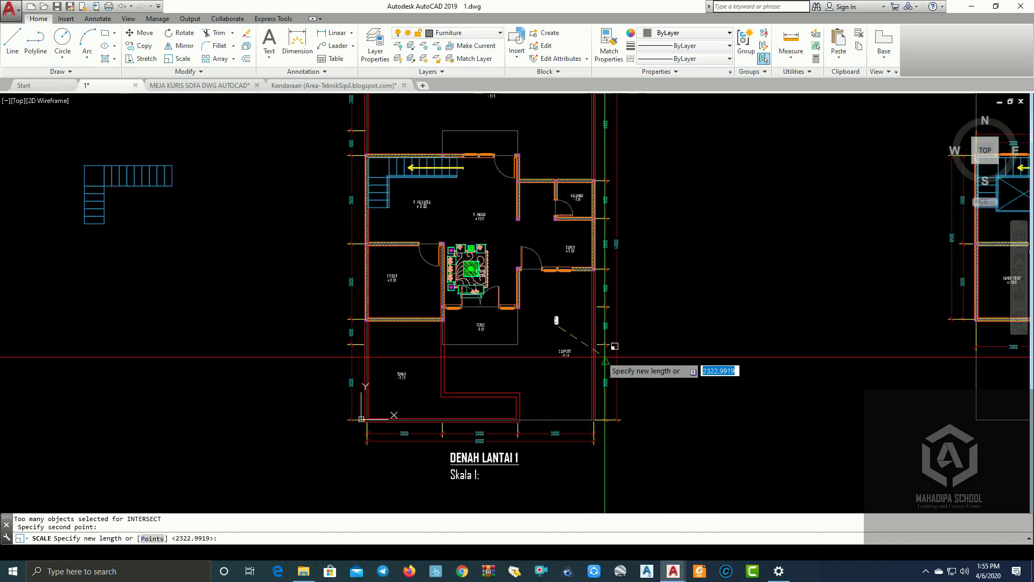
{"action": "left_click", "coordinate": [808, 371]}
{"action": "scroll", "coordinate": [593, 323], "scroll_direction": "up", "scroll_amount": 4}
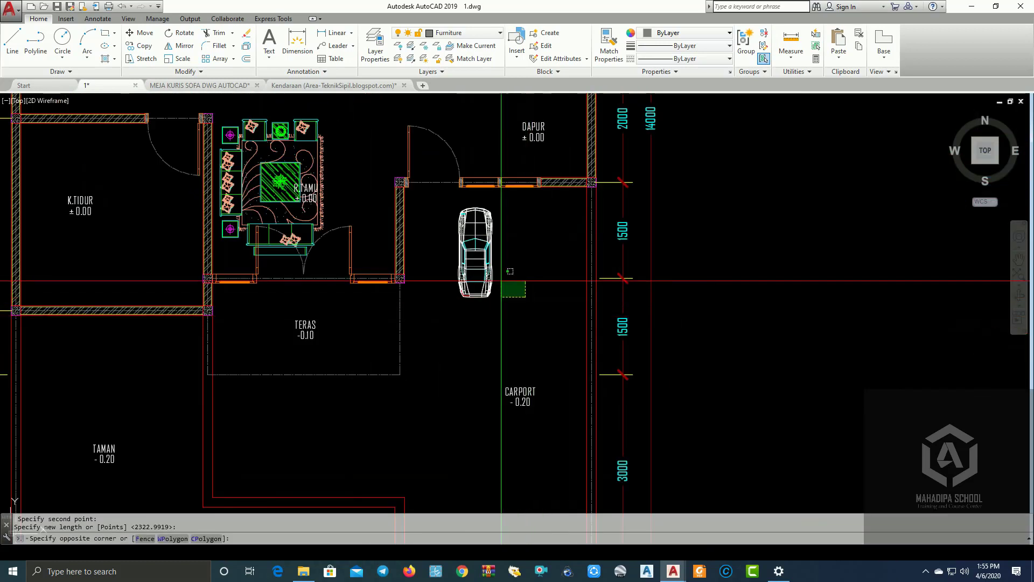
Rescale the car by reference so it fits the carport.
{"action": "left_click", "coordinate": [495, 280]}
{"action": "type", "text": "s"}
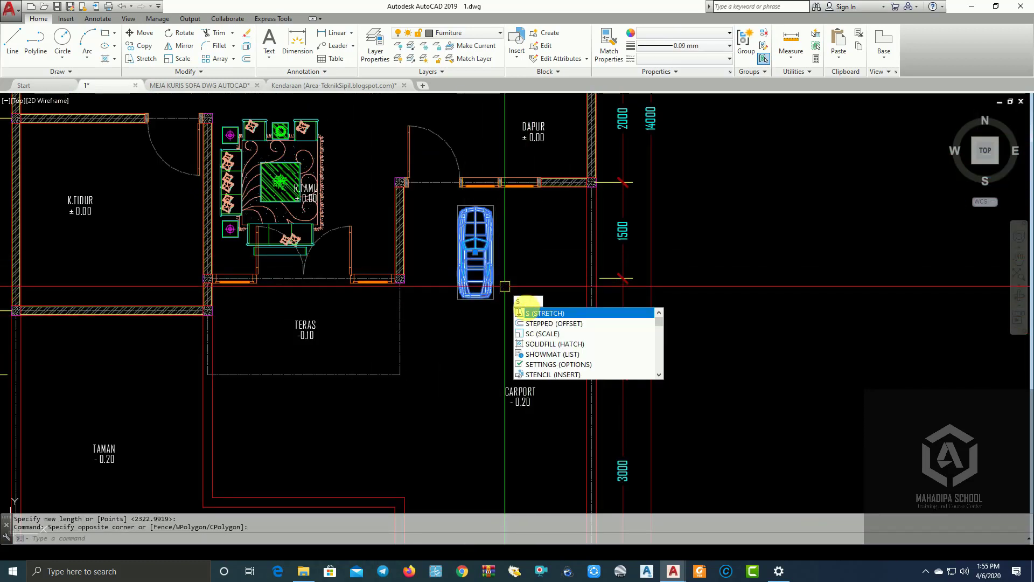
{"action": "type", "text": "c"}
{"action": "key", "text": "Return"}
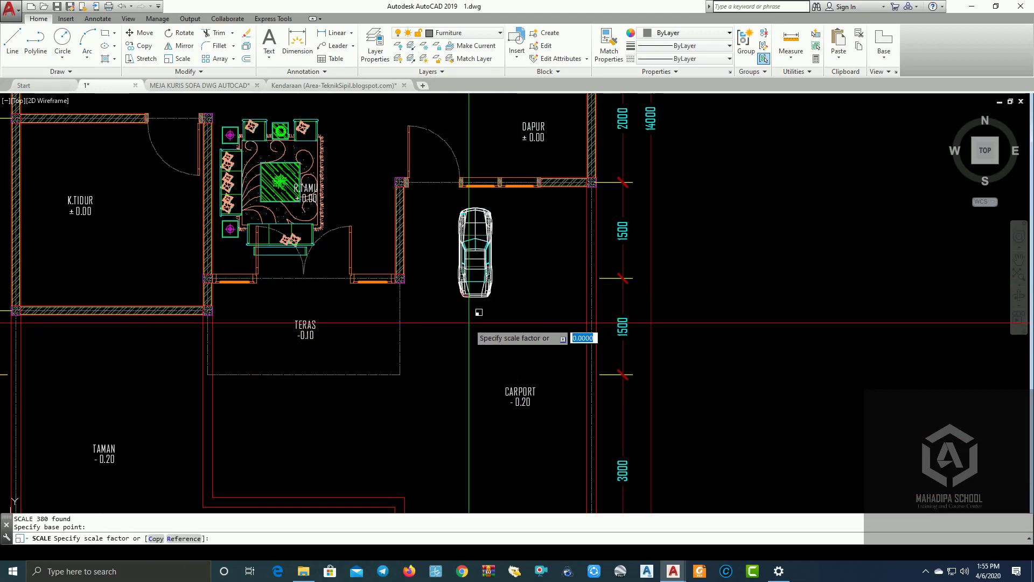
{"action": "left_click", "coordinate": [183, 539]}
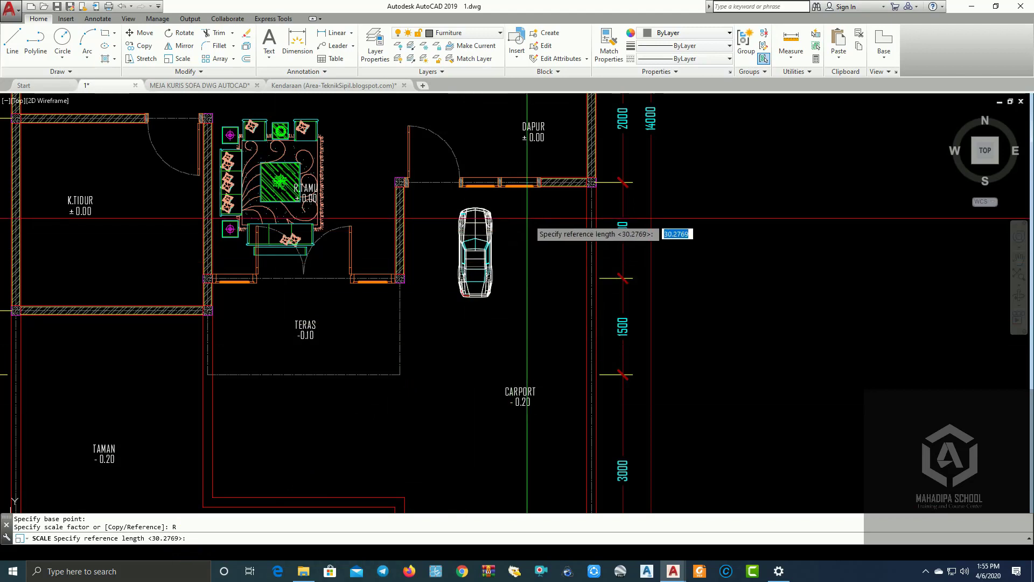
{"action": "left_click", "coordinate": [485, 212]}
{"action": "left_click", "coordinate": [531, 259]}
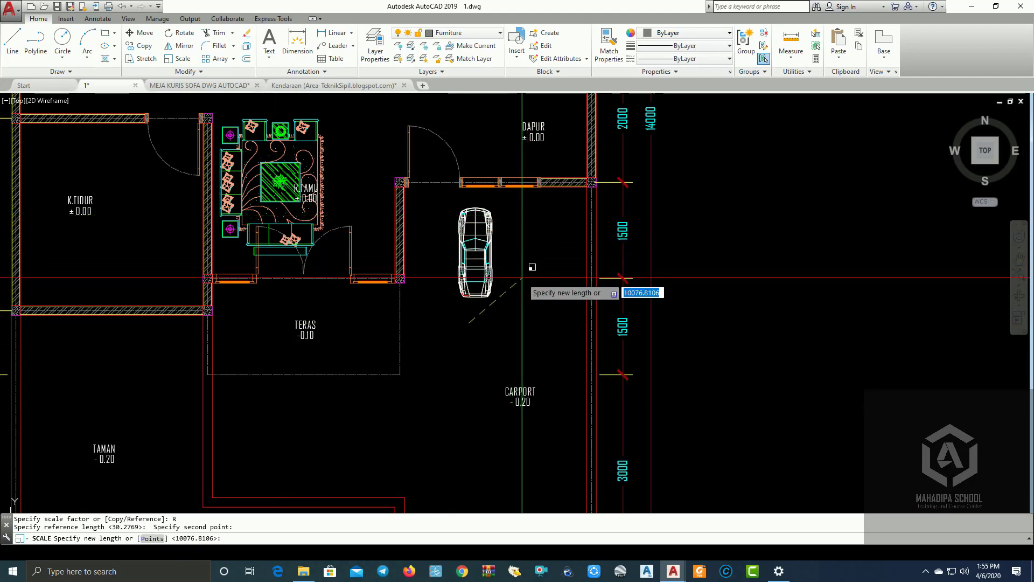
{"action": "left_click", "coordinate": [659, 299]}
{"action": "scroll", "coordinate": [572, 281], "scroll_direction": "down", "scroll_amount": 5}
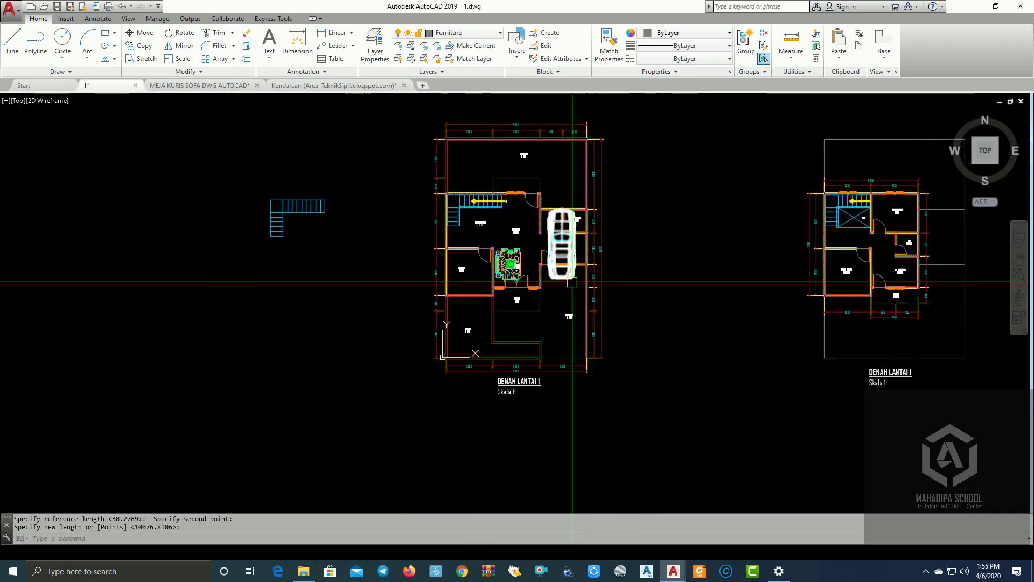
Move the resized car into its final place inside the carport.
{"action": "left_click", "coordinate": [568, 276]}
{"action": "scroll", "coordinate": [631, 283], "scroll_direction": "up", "scroll_amount": 2}
{"action": "type", "text": "m"}
{"action": "key", "text": "Return"}
{"action": "left_click", "coordinate": [677, 255]}
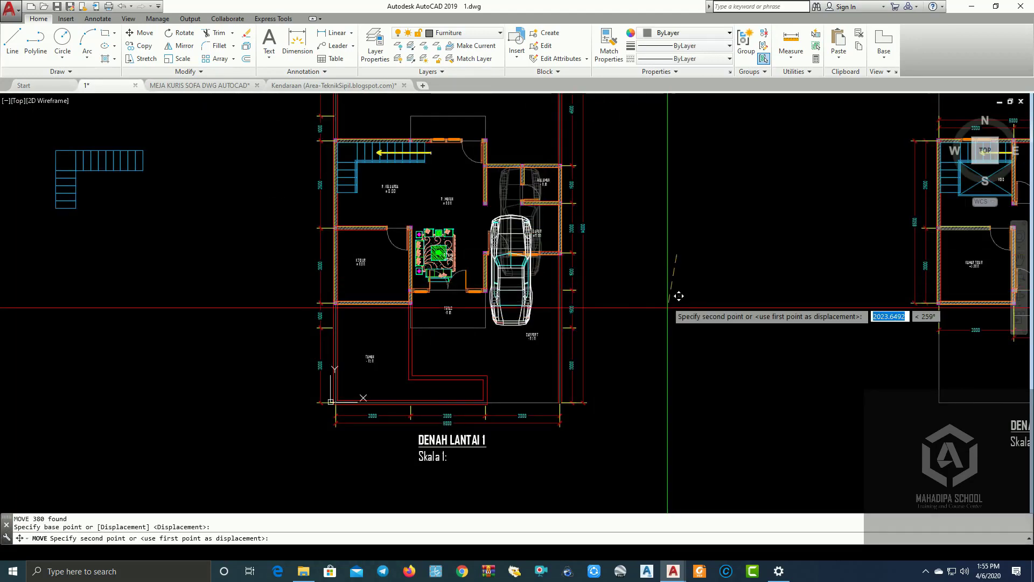
{"action": "left_click", "coordinate": [684, 350]}
{"action": "scroll", "coordinate": [436, 387], "scroll_direction": "up", "scroll_amount": 3}
{"action": "scroll", "coordinate": [435, 387], "scroll_direction": "down", "scroll_amount": 3}
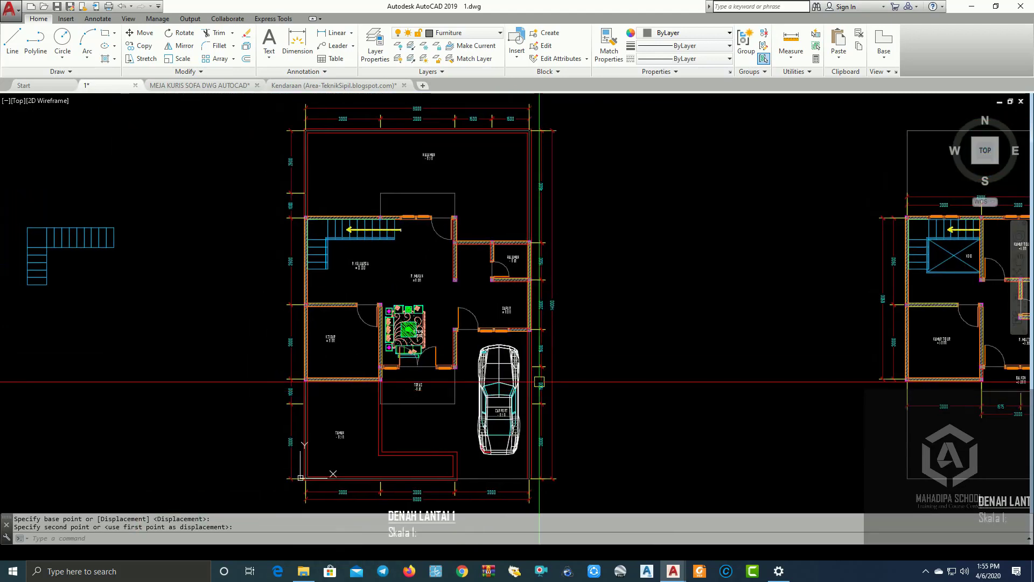
{"action": "scroll", "coordinate": [493, 269], "scroll_direction": "up", "scroll_amount": 1}
Open Pohon & Tanaman Block.dwg from the FURNITURE AUTOCAD folder in File Explorer.
{"action": "left_click", "coordinate": [332, 86]}
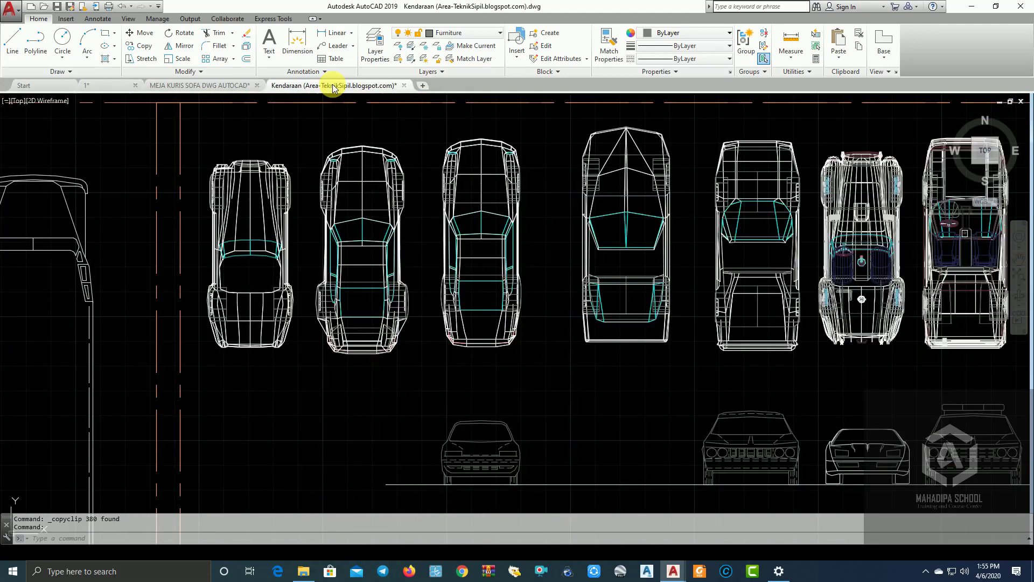
{"action": "left_click", "coordinate": [300, 572]}
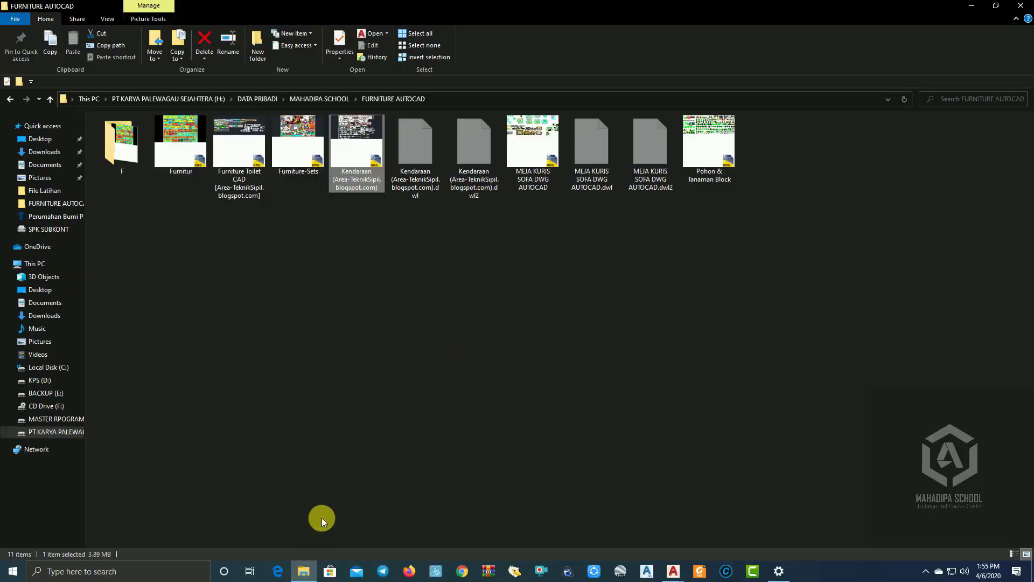
{"action": "double_click", "coordinate": [705, 147]}
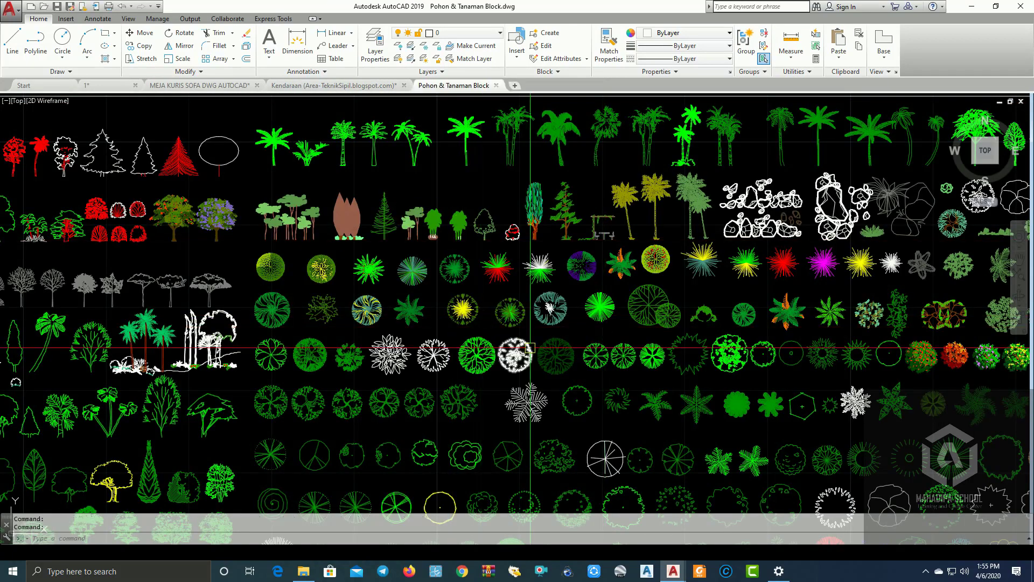
Pan and zoom across the plant library to find the plan-view tree symbols.
{"action": "scroll", "coordinate": [570, 323], "scroll_direction": "down", "scroll_amount": 4}
{"action": "scroll", "coordinate": [342, 369], "scroll_direction": "up", "scroll_amount": 1}
{"action": "scroll", "coordinate": [682, 364], "scroll_direction": "up", "scroll_amount": 3}
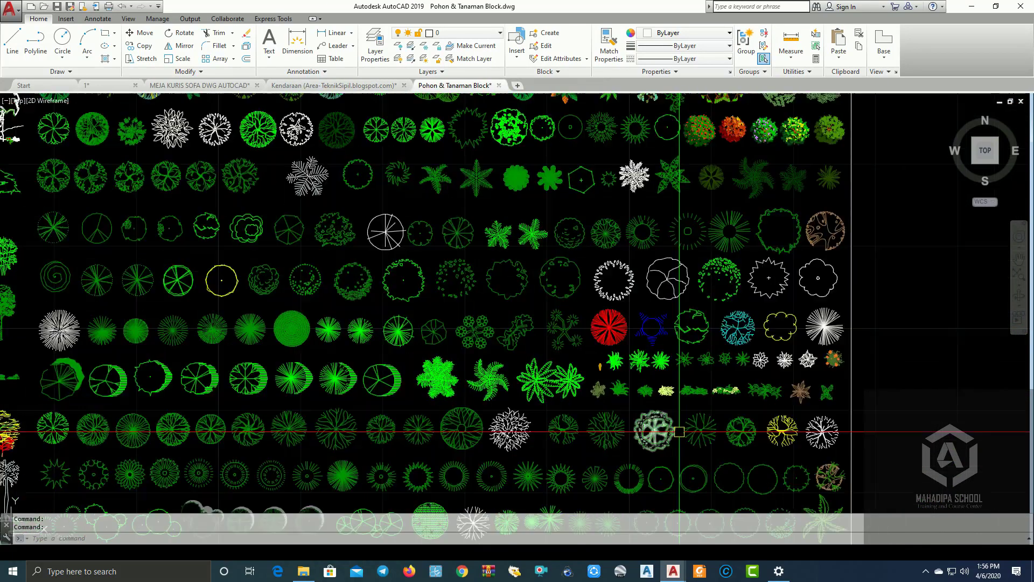
{"action": "scroll", "coordinate": [741, 432], "scroll_direction": "up", "scroll_amount": 4}
{"action": "scroll", "coordinate": [740, 432], "scroll_direction": "down", "scroll_amount": 3}
{"action": "scroll", "coordinate": [625, 318], "scroll_direction": "down", "scroll_amount": 2}
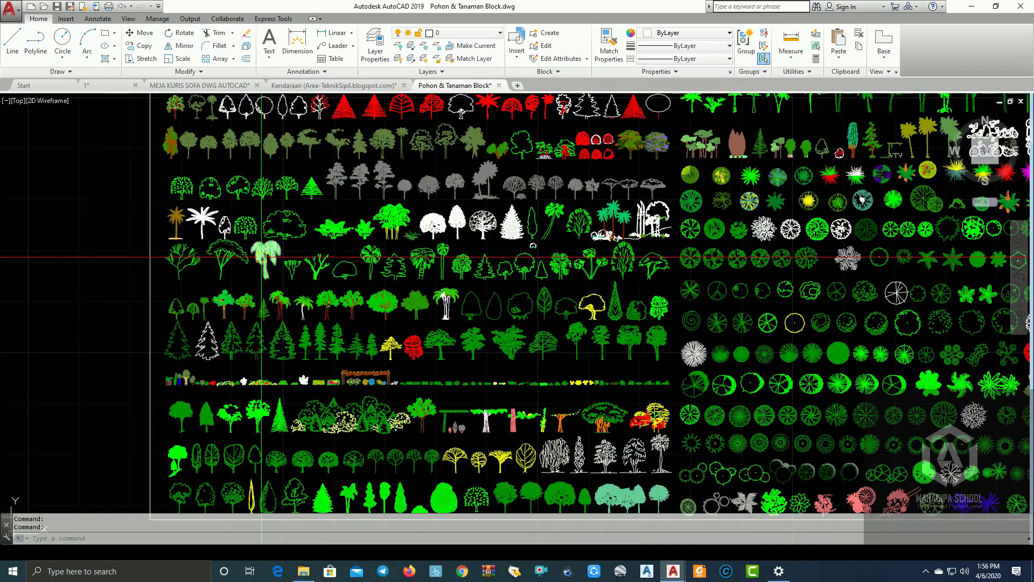
{"action": "middle_click_drag", "start_coordinate": [324, 397], "coordinate": [299, 268]}
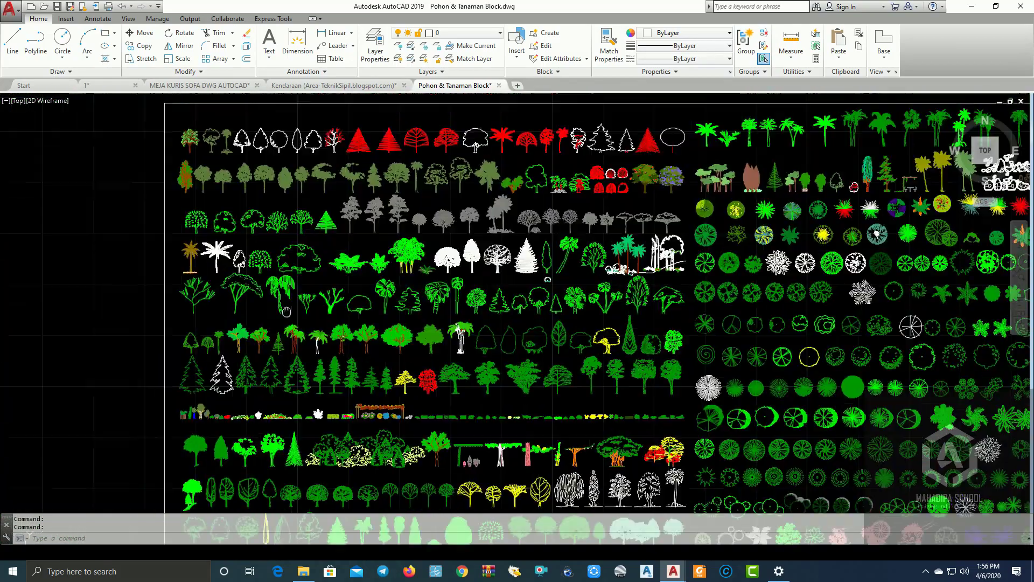
{"action": "middle_click_drag", "start_coordinate": [584, 307], "coordinate": [473, 252]}
{"action": "middle_click_drag", "start_coordinate": [700, 377], "coordinate": [621, 339]}
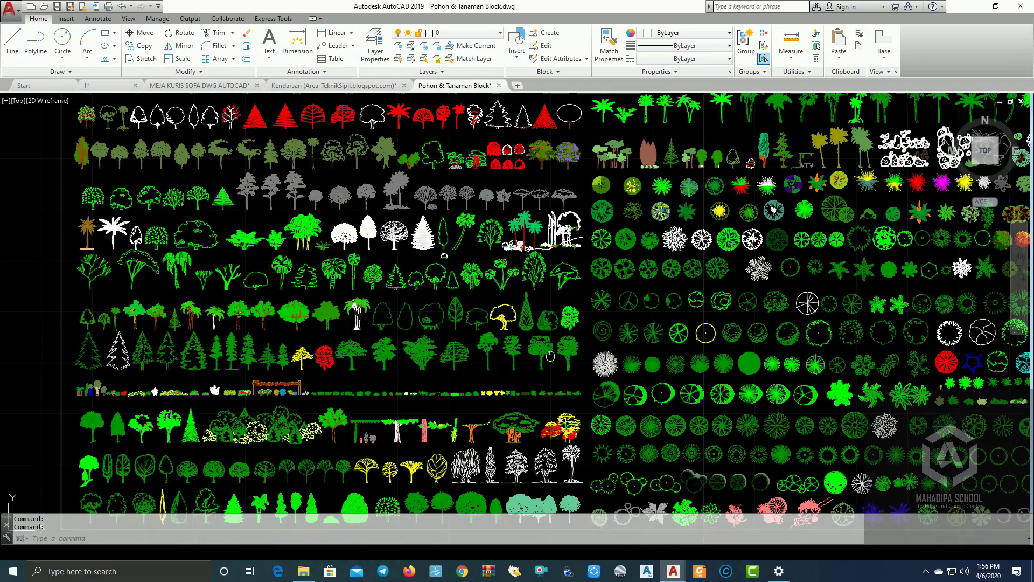
{"action": "middle_click_drag", "start_coordinate": [754, 387], "coordinate": [676, 349]}
{"action": "middle_click_drag", "start_coordinate": [782, 403], "coordinate": [703, 364]}
{"action": "scroll", "coordinate": [808, 312], "scroll_direction": "up", "scroll_amount": 2}
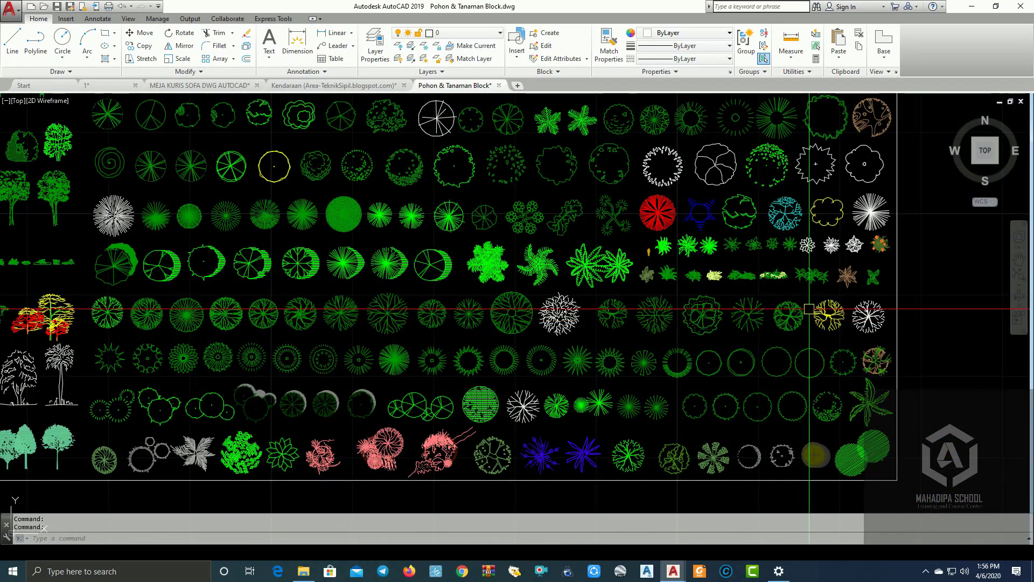
{"action": "scroll", "coordinate": [855, 443], "scroll_direction": "up", "scroll_amount": 2}
{"action": "scroll", "coordinate": [668, 317], "scroll_direction": "up", "scroll_amount": 2}
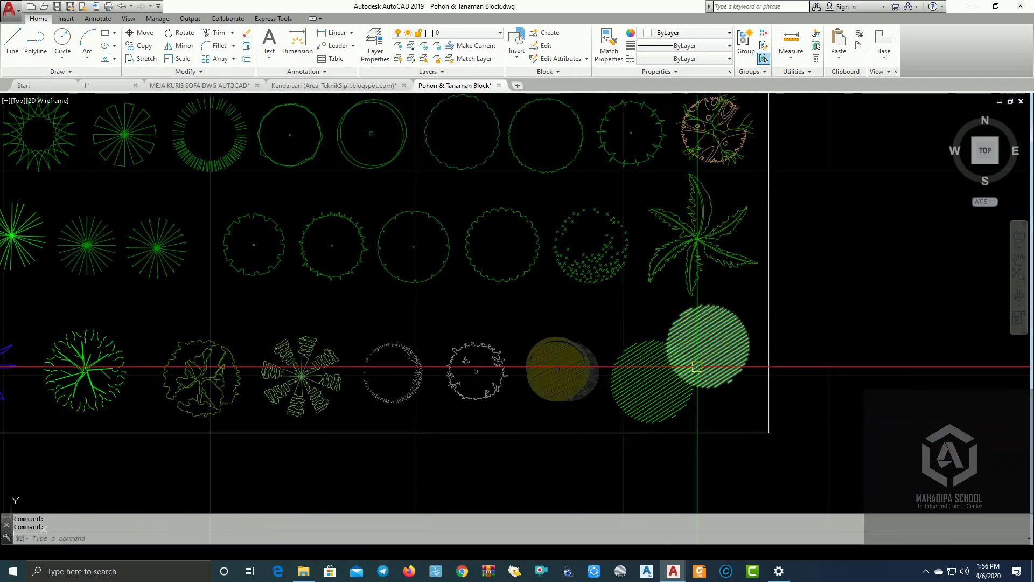
{"action": "scroll", "coordinate": [614, 291], "scroll_direction": "down", "scroll_amount": 2}
{"action": "scroll", "coordinate": [668, 221], "scroll_direction": "up", "scroll_amount": 1}
{"action": "scroll", "coordinate": [682, 250], "scroll_direction": "up", "scroll_amount": 3}
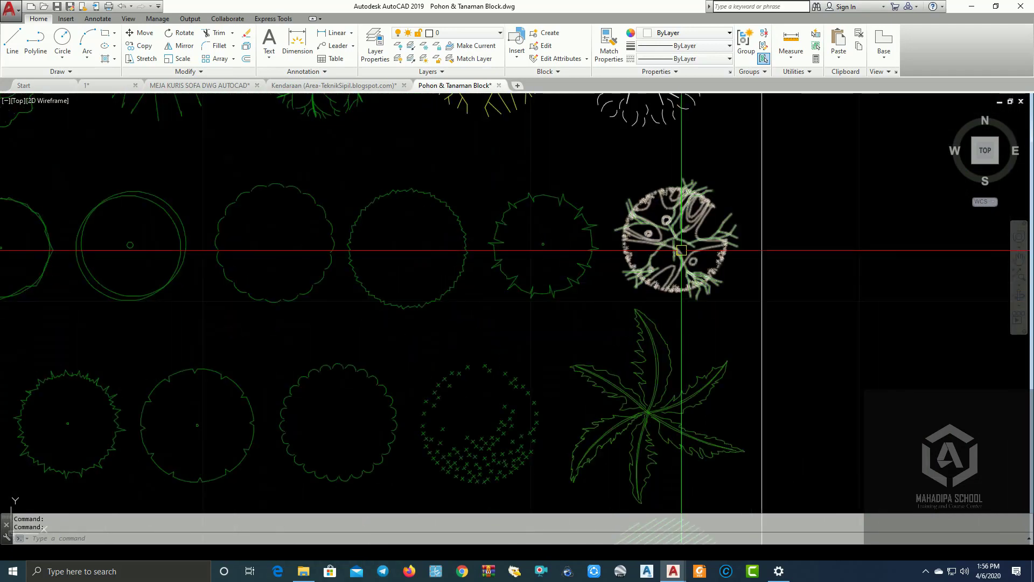
Copy the detailed round tree block to the clipboard.
{"action": "right_click", "coordinate": [682, 247]}
{"action": "mouse_move", "coordinate": [716, 321]}
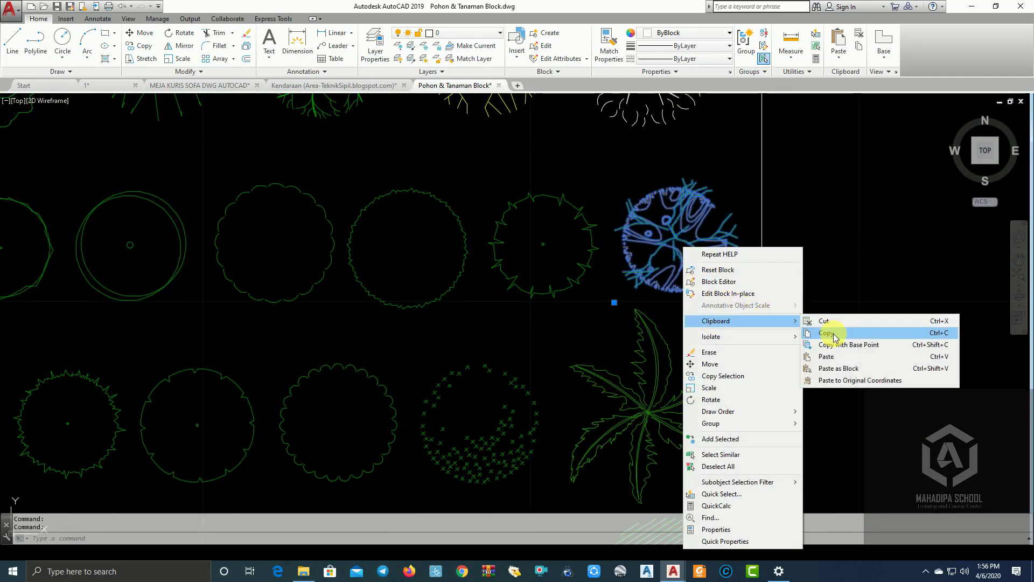
{"action": "left_click", "coordinate": [834, 334]}
{"action": "left_click", "coordinate": [114, 87]}
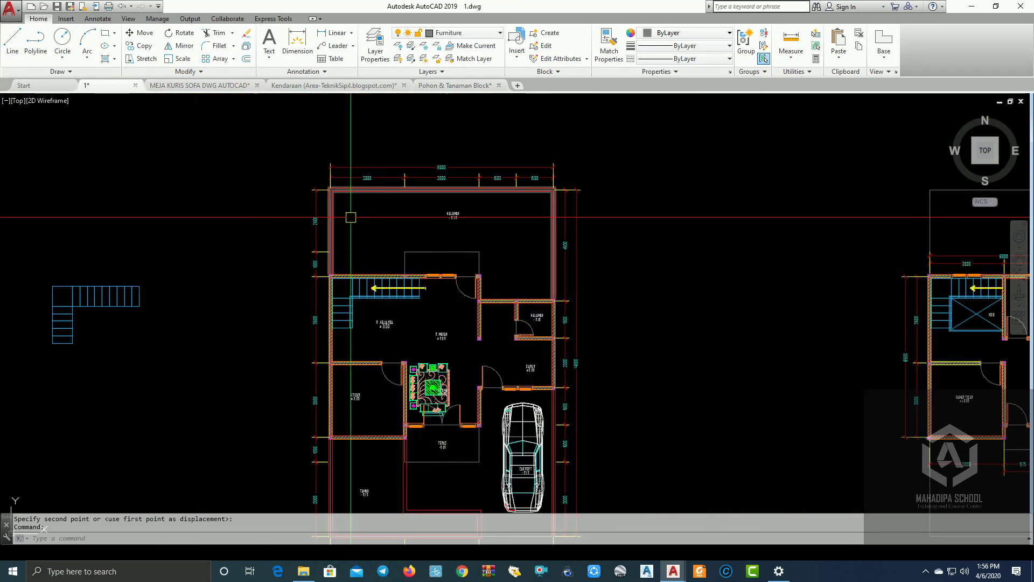
Paste the tree into the plan near the front yard.
{"action": "scroll", "coordinate": [517, 255], "scroll_direction": "up", "scroll_amount": 2}
{"action": "right_click", "coordinate": [519, 197]}
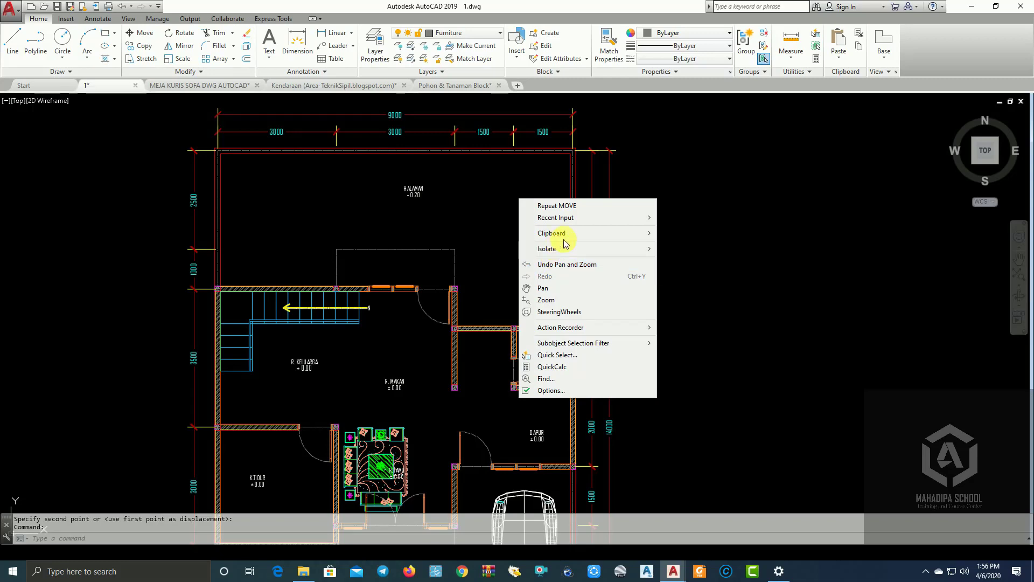
{"action": "mouse_move", "coordinate": [565, 233]}
{"action": "left_click", "coordinate": [681, 268]}
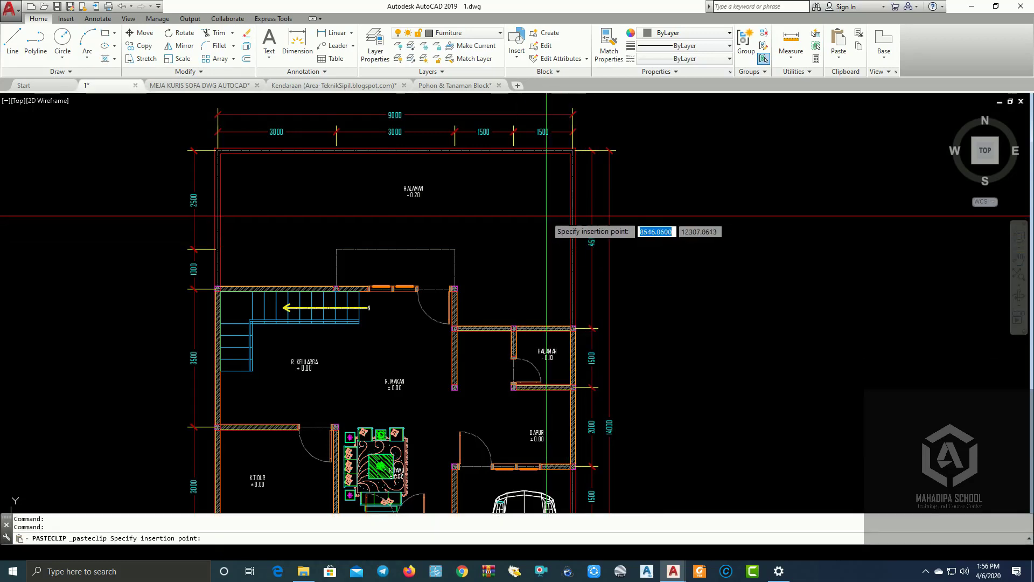
{"action": "left_click", "coordinate": [546, 182]}
{"action": "scroll", "coordinate": [544, 178], "scroll_direction": "up", "scroll_amount": 10}
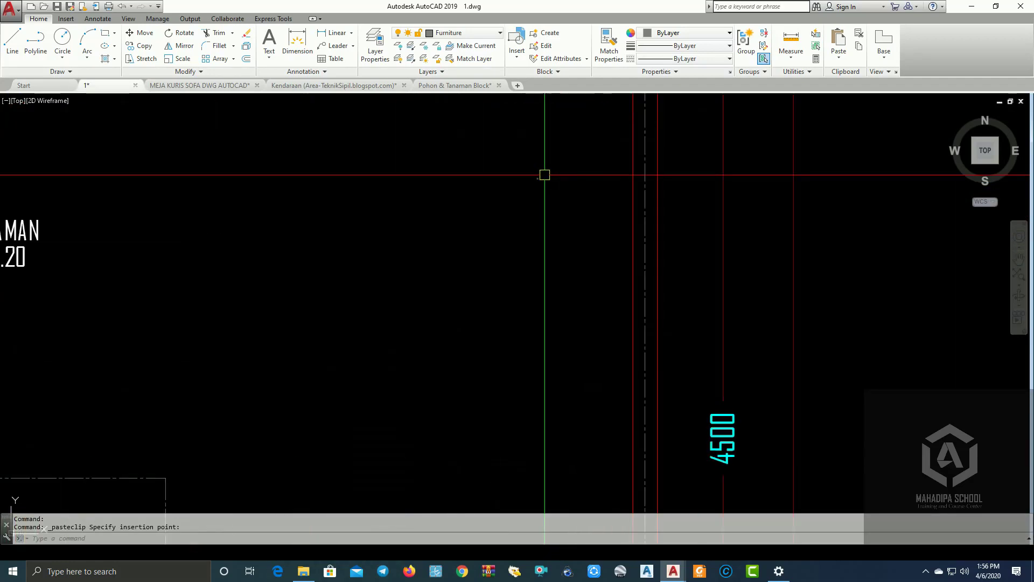
Scale the pasted tree down to a smaller size.
{"action": "left_click", "coordinate": [511, 204]}
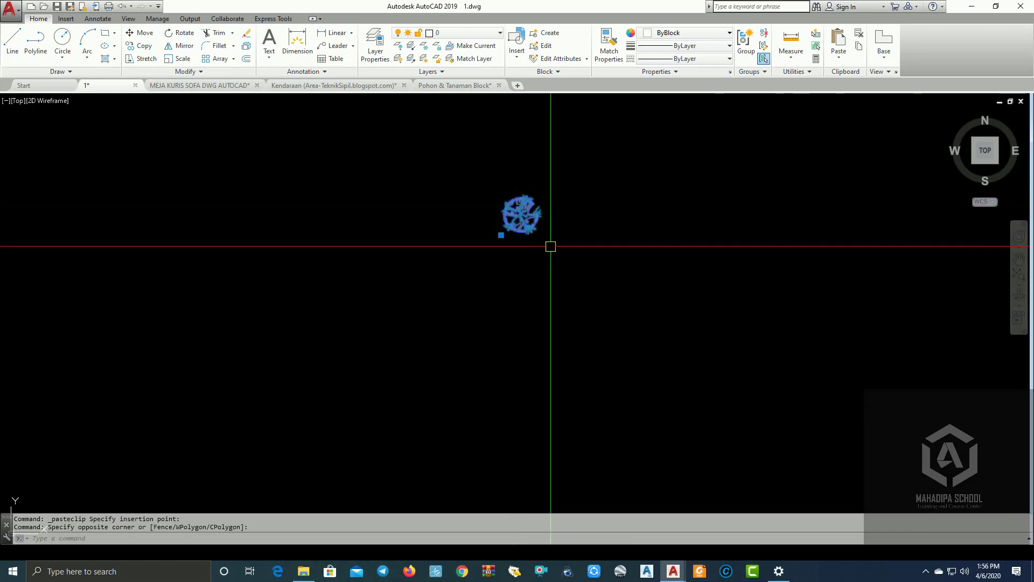
{"action": "type", "text": "sc"}
{"action": "key", "text": "Return"}
{"action": "key", "text": "Return"}
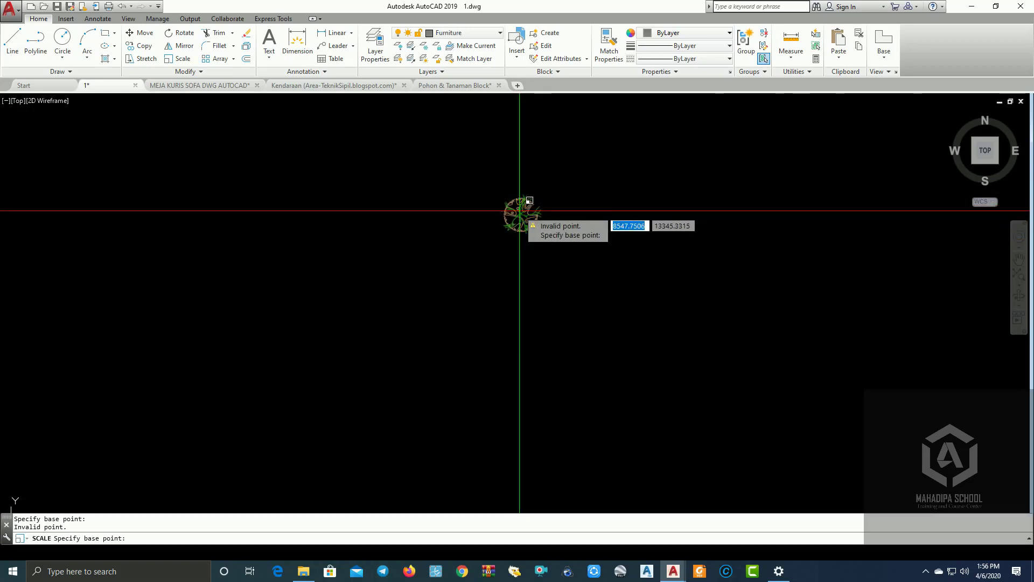
{"action": "left_click", "coordinate": [529, 201]}
{"action": "scroll", "coordinate": [595, 220], "scroll_direction": "up", "scroll_amount": 5}
{"action": "scroll", "coordinate": [593, 240], "scroll_direction": "down", "scroll_amount": 5}
{"action": "scroll", "coordinate": [590, 250], "scroll_direction": "down", "scroll_amount": 5}
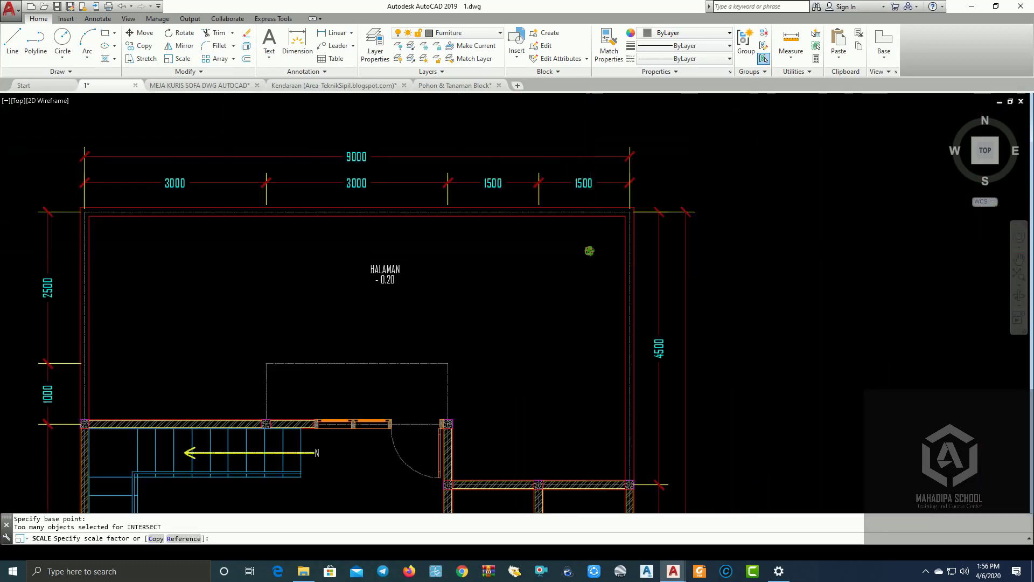
{"action": "scroll", "coordinate": [590, 251], "scroll_direction": "down", "scroll_amount": 2}
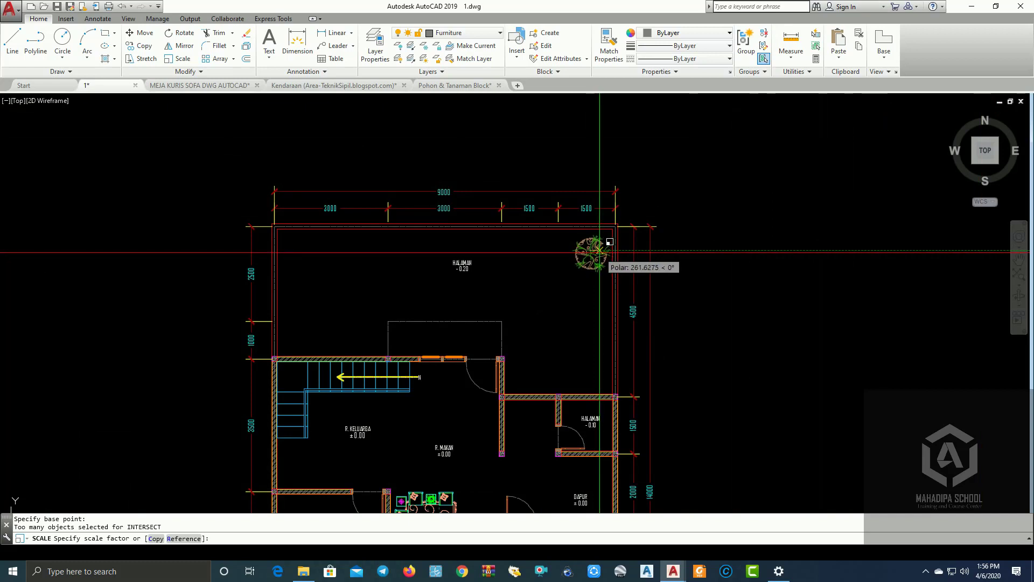
{"action": "left_click", "coordinate": [599, 251]}
{"action": "scroll", "coordinate": [600, 251], "scroll_direction": "up", "scroll_amount": 4}
Copy the tree to three more spots across the front yard and garden.
{"action": "left_click", "coordinate": [534, 277]}
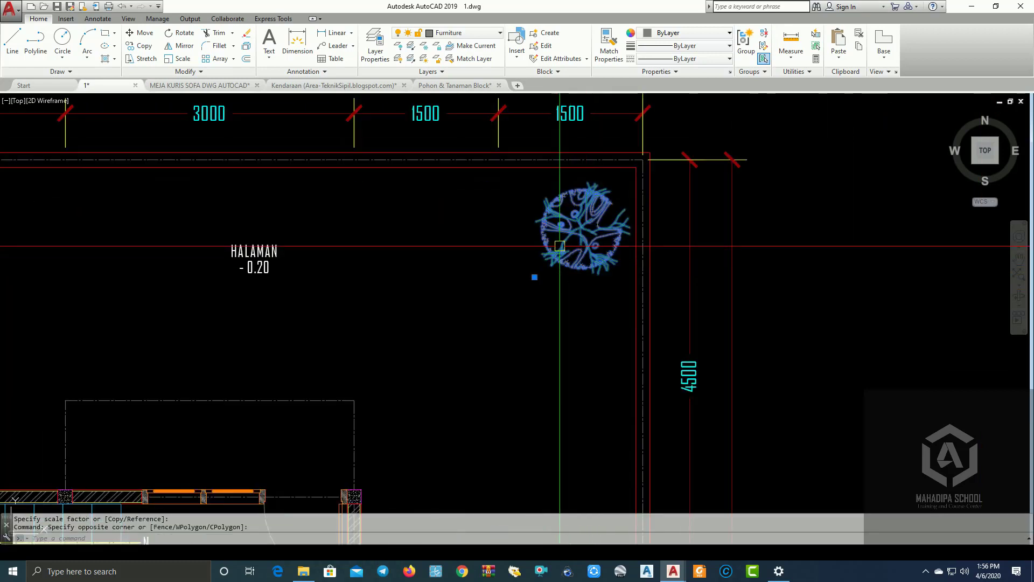
{"action": "left_click", "coordinate": [141, 46]}
{"action": "left_click", "coordinate": [580, 236]}
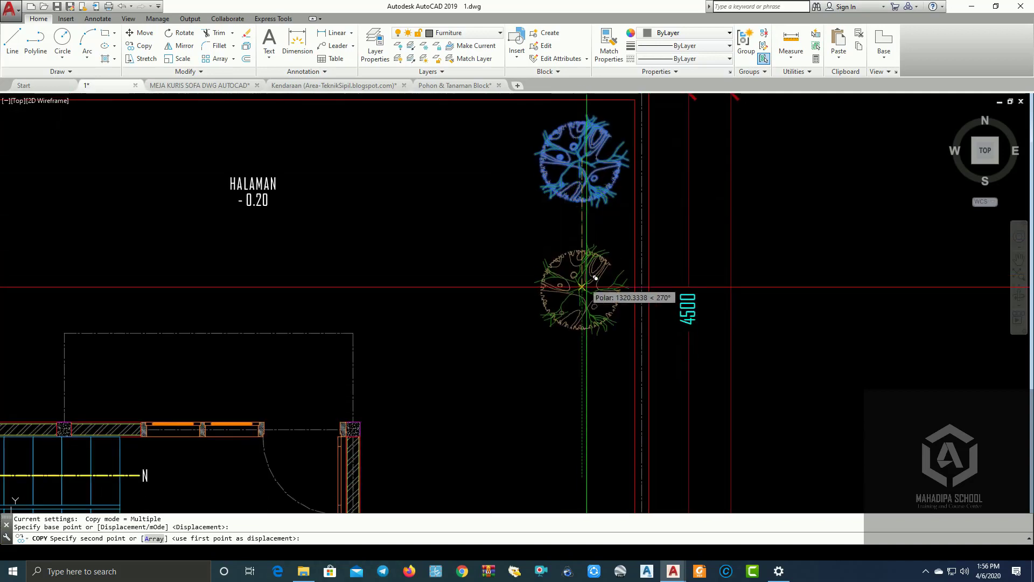
{"action": "scroll", "coordinate": [587, 291], "scroll_direction": "down", "scroll_amount": 2}
{"action": "left_click", "coordinate": [564, 283]}
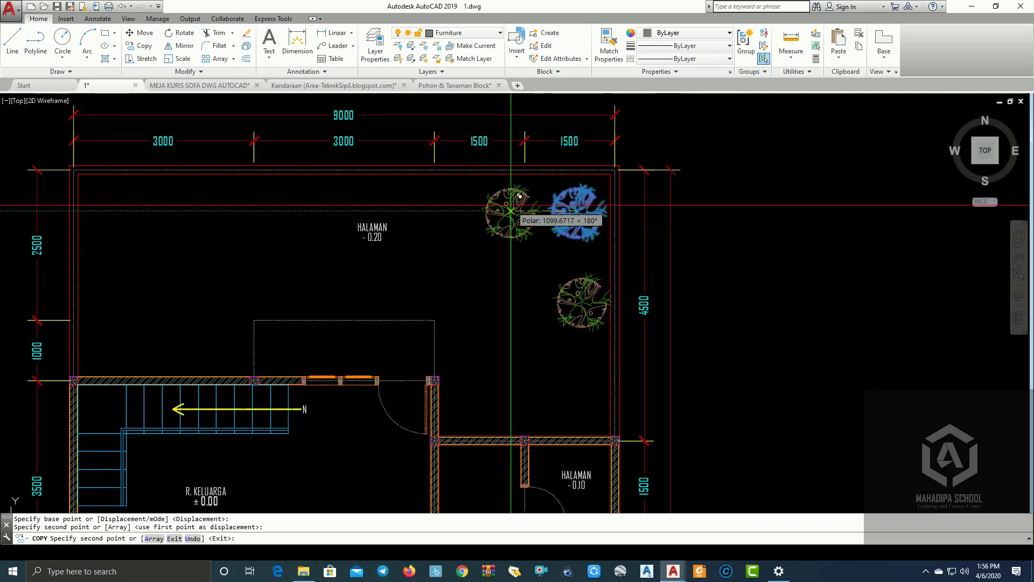
{"action": "left_click", "coordinate": [497, 193]}
{"action": "left_click", "coordinate": [111, 184]}
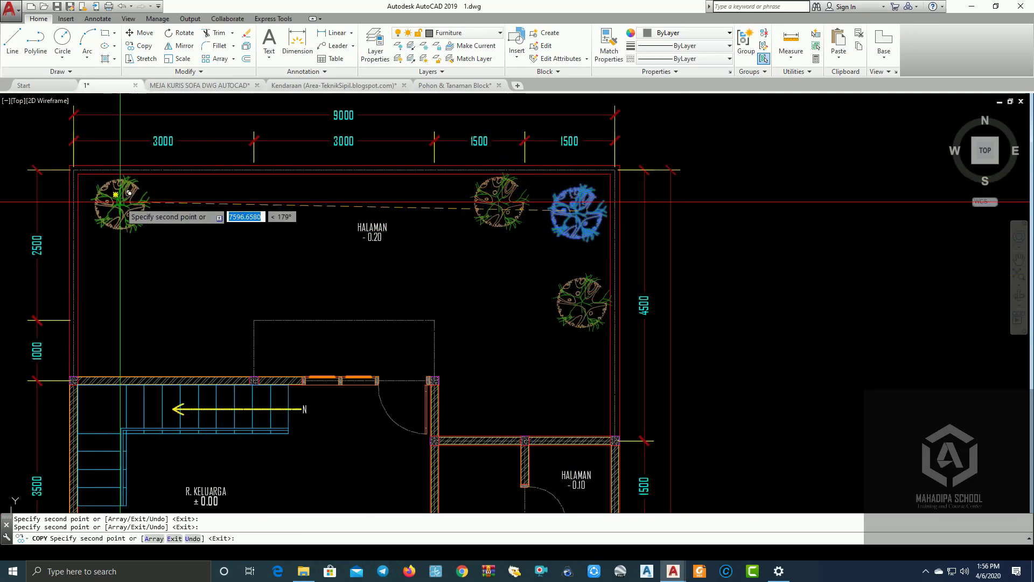
{"action": "scroll", "coordinate": [269, 270], "scroll_direction": "down", "scroll_amount": 2}
{"action": "middle_click_drag", "start_coordinate": [619, 485], "coordinate": [624, 369]}
{"action": "scroll", "coordinate": [456, 211], "scroll_direction": "down", "scroll_amount": 2}
{"action": "scroll", "coordinate": [456, 211], "scroll_direction": "up", "scroll_amount": 2}
{"action": "middle_click_drag", "start_coordinate": [254, 166], "coordinate": [404, 369]}
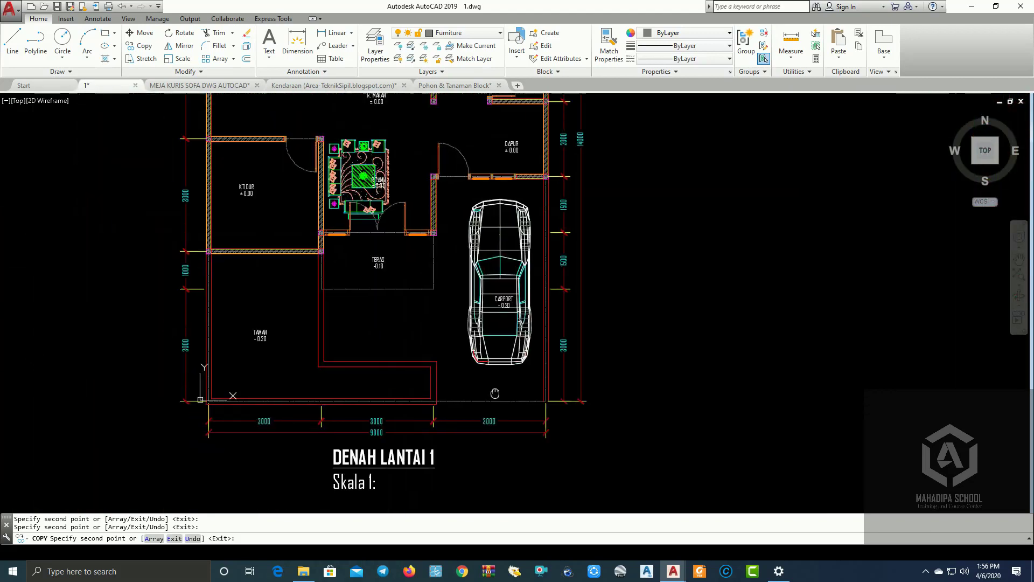
{"action": "scroll", "coordinate": [323, 340], "scroll_direction": "up", "scroll_amount": 3}
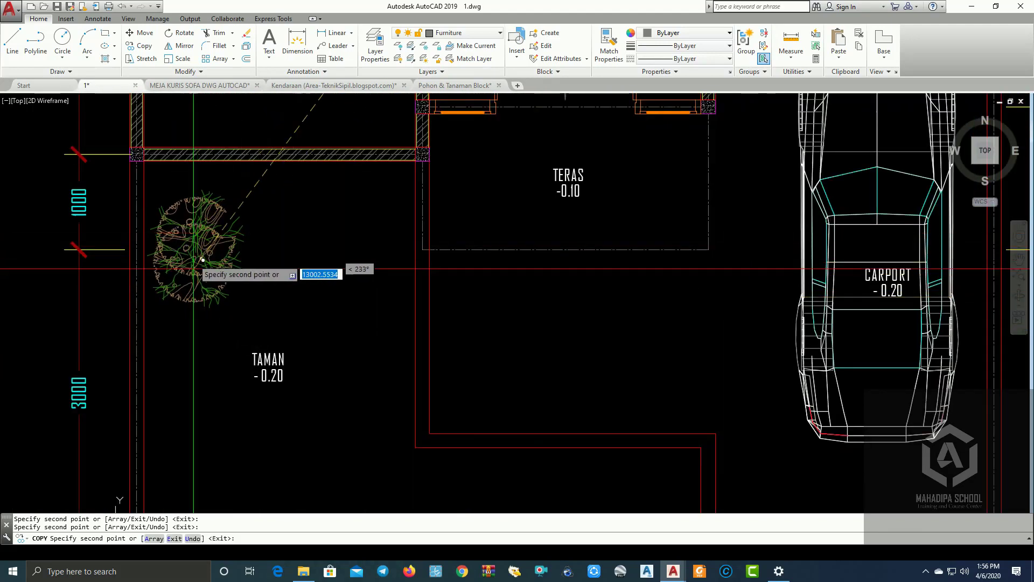
{"action": "scroll", "coordinate": [204, 247], "scroll_direction": "down", "scroll_amount": 2}
Finish placing tree copies and zoom around the first-floor plan to review them.
{"action": "key", "text": "Return"}
{"action": "scroll", "coordinate": [205, 284], "scroll_direction": "down", "scroll_amount": 3}
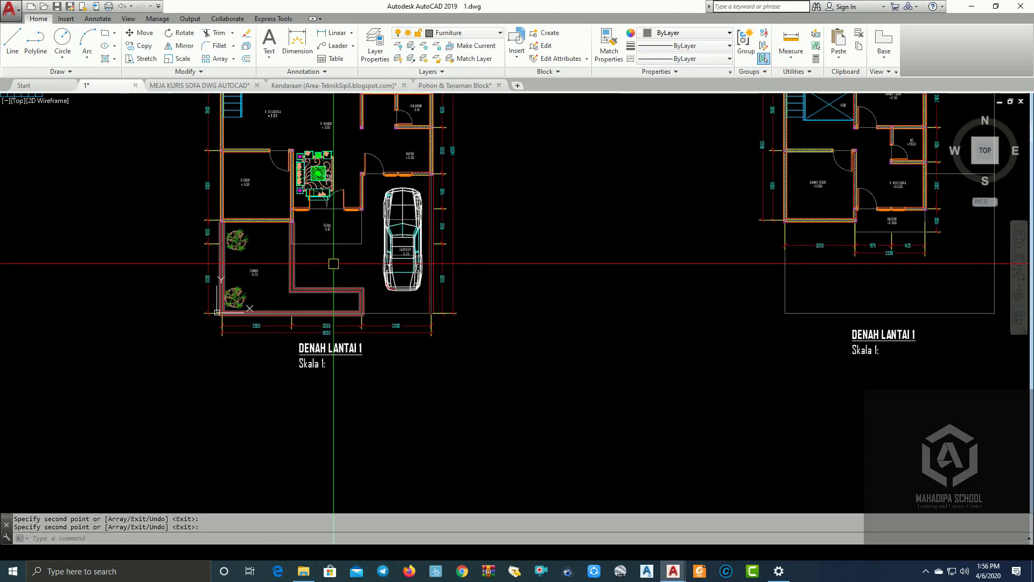
{"action": "scroll", "coordinate": [377, 248], "scroll_direction": "up", "scroll_amount": 1}
{"action": "mouse_move", "coordinate": [377, 237]}
{"action": "middle_mouse_down"}
{"action": "mouse_move", "coordinate": [397, 244]}
{"action": "mouse_move", "coordinate": [380, 265]}
{"action": "mouse_move", "coordinate": [588, 279]}
{"action": "middle_mouse_up"}
{"action": "scroll", "coordinate": [397, 244], "scroll_direction": "up", "scroll_amount": 2}
{"action": "scroll", "coordinate": [397, 244], "scroll_direction": "down", "scroll_amount": 1}
{"action": "scroll", "coordinate": [380, 265], "scroll_direction": "down", "scroll_amount": 3}
{"action": "scroll", "coordinate": [318, 291], "scroll_direction": "up", "scroll_amount": 2}
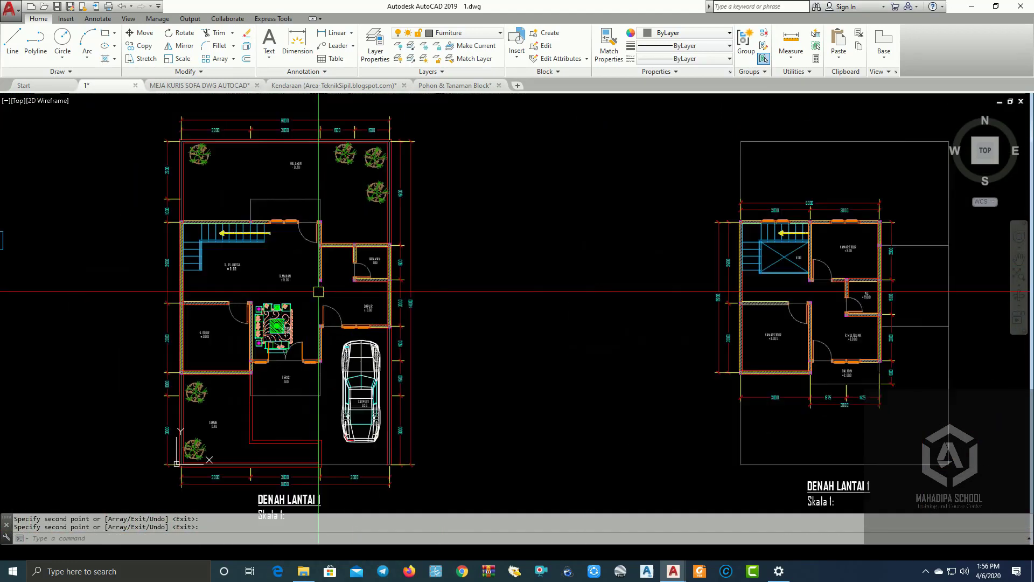
After a final look around the plan, bring up the FURNITURE AUTOCAD folder in File Explorer.
{"action": "middle_click_drag", "start_coordinate": [328, 306], "coordinate": [475, 328]}
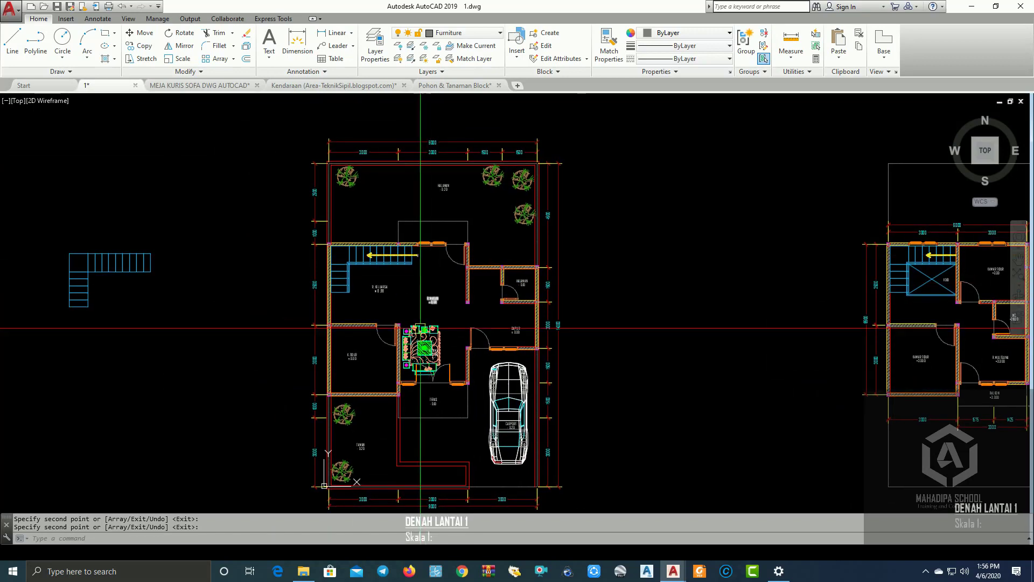
{"action": "scroll", "coordinate": [512, 403], "scroll_direction": "up", "scroll_amount": 2}
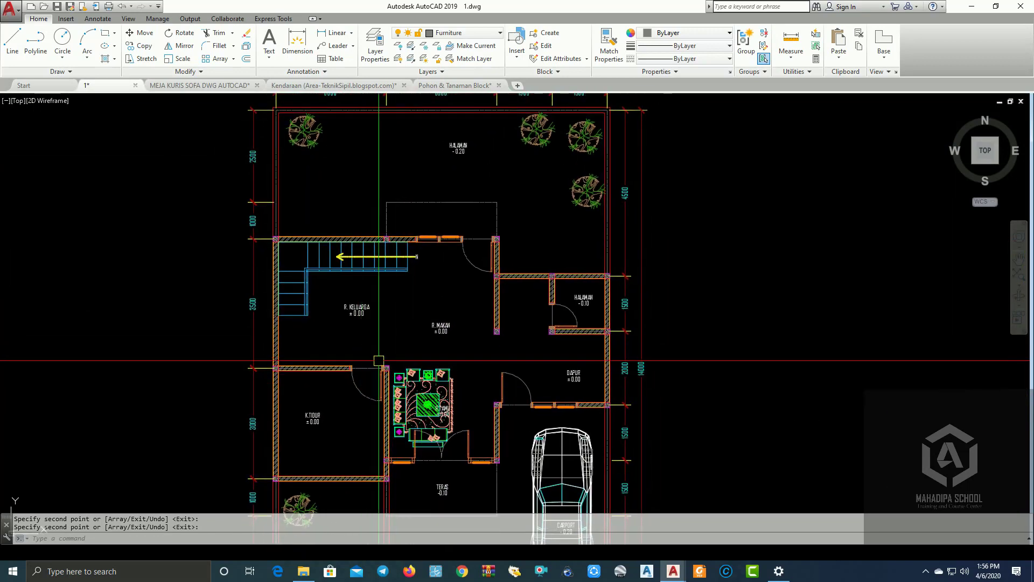
{"action": "middle_click_drag", "start_coordinate": [456, 326], "coordinate": [237, 284]}
{"action": "scroll", "coordinate": [484, 340], "scroll_direction": "down", "scroll_amount": 3}
{"action": "scroll", "coordinate": [484, 340], "scroll_direction": "up", "scroll_amount": 2}
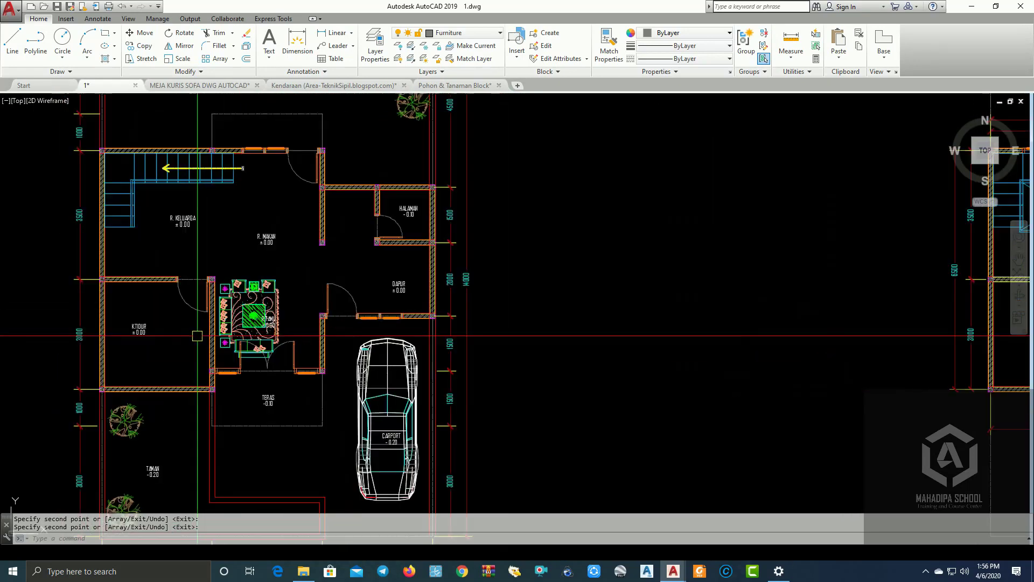
{"action": "scroll", "coordinate": [485, 339], "scroll_direction": "up", "scroll_amount": 1}
{"action": "scroll", "coordinate": [246, 359], "scroll_direction": "up", "scroll_amount": 4}
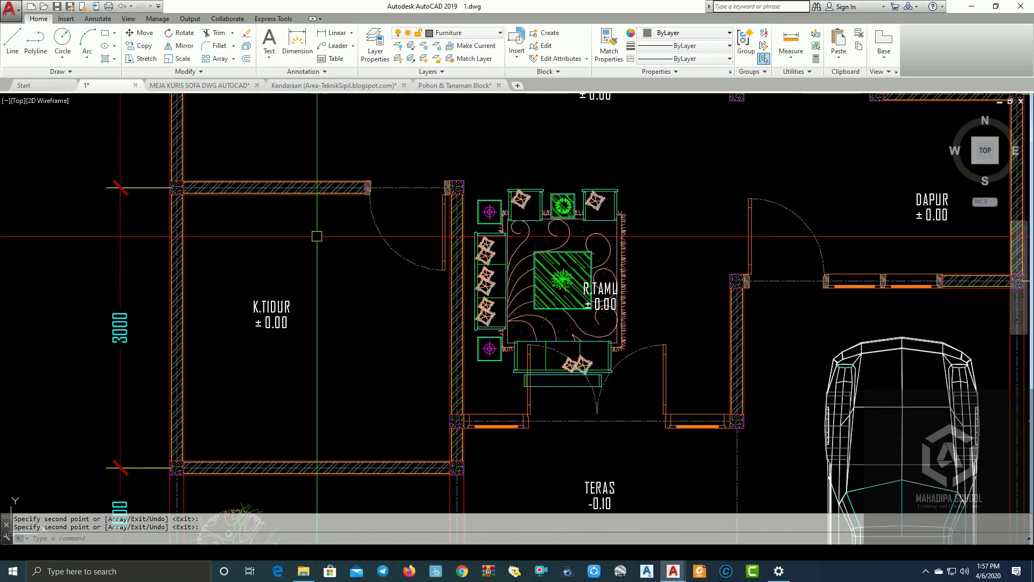
{"action": "left_click", "coordinate": [305, 572]}
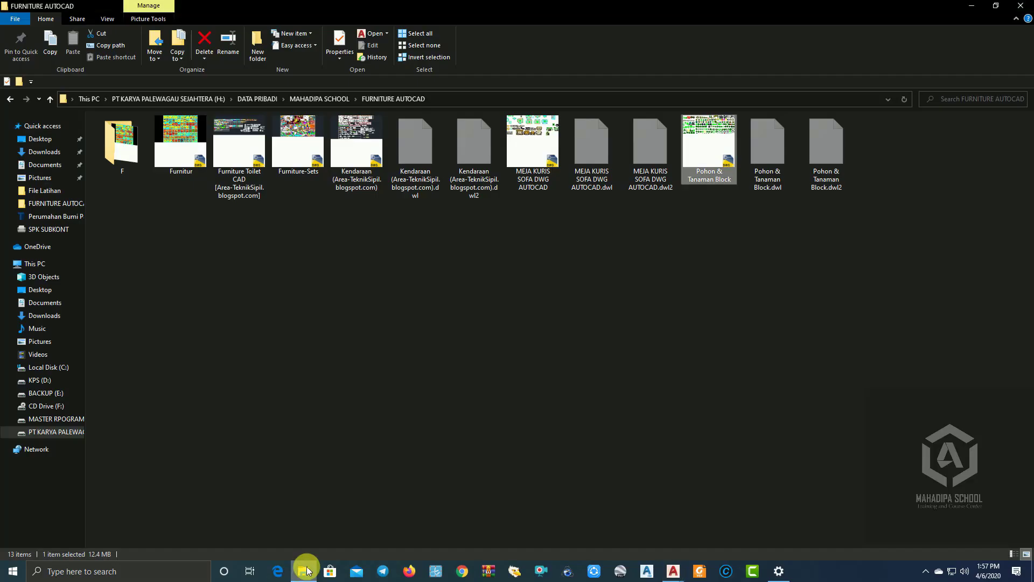
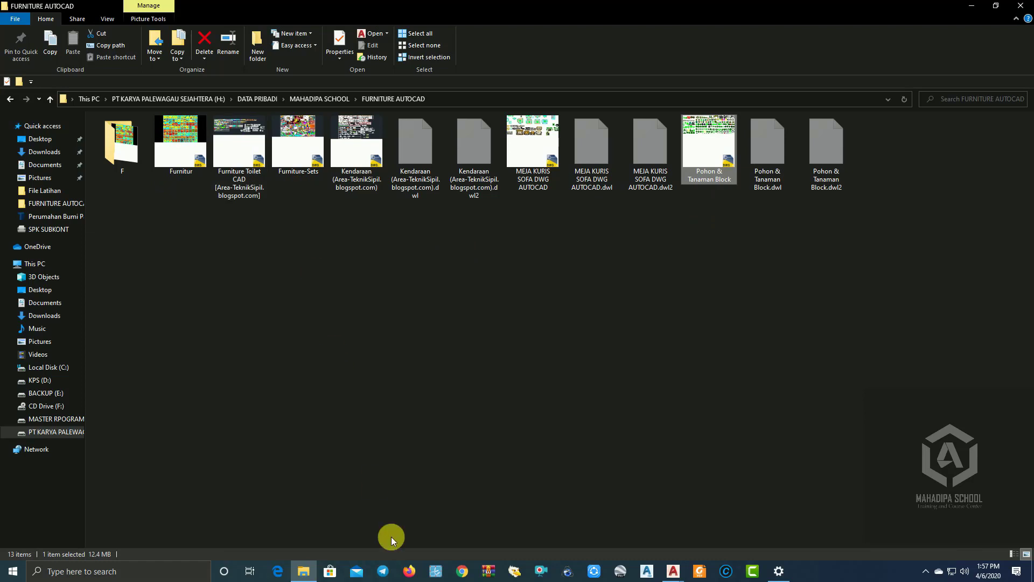
Minimize Chrome and switch via AutoCAD over to the Telegram chat list.
{"action": "left_click", "coordinate": [462, 572]}
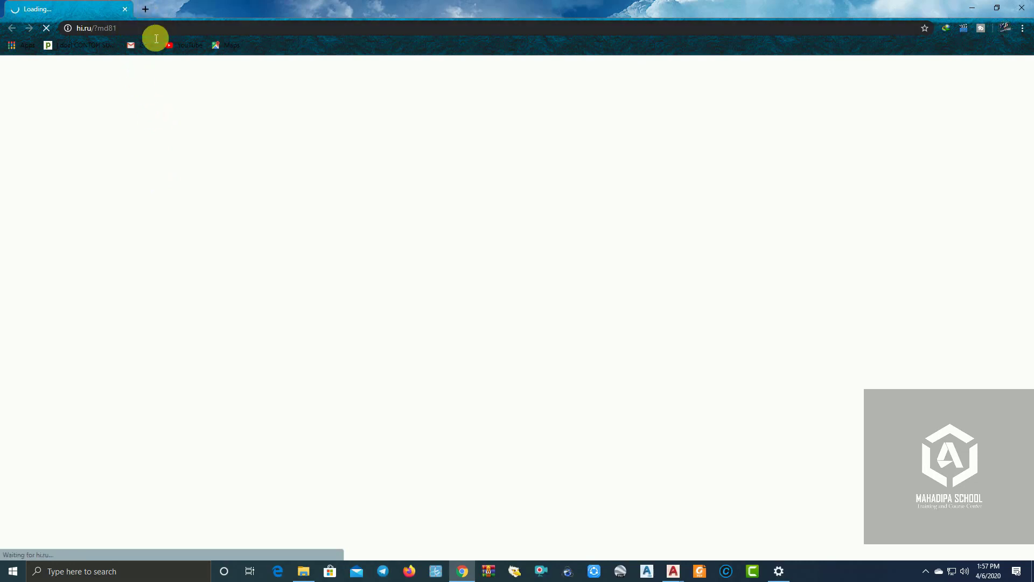
{"action": "left_click", "coordinate": [975, 9]}
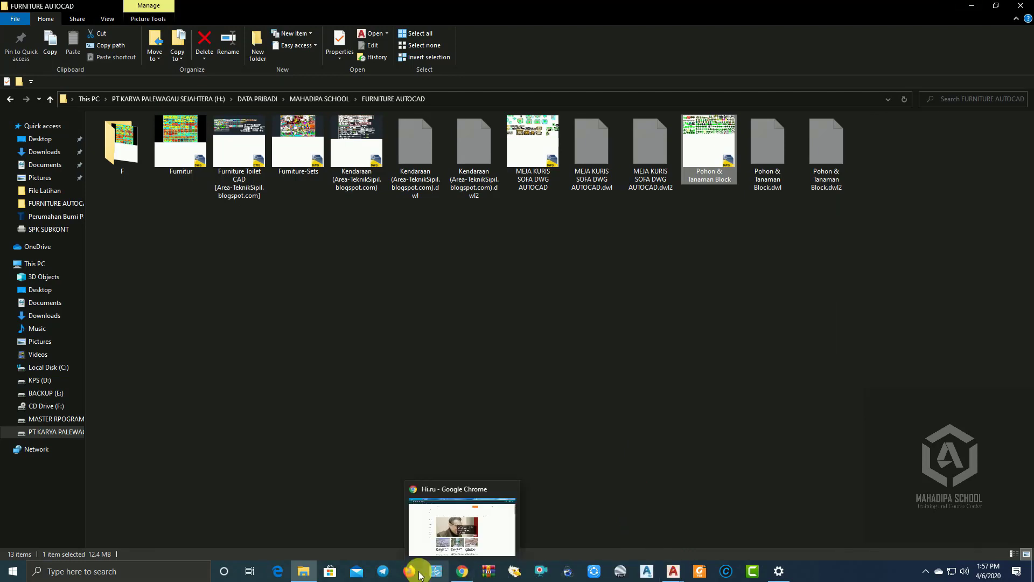
{"action": "left_click", "coordinate": [384, 572]}
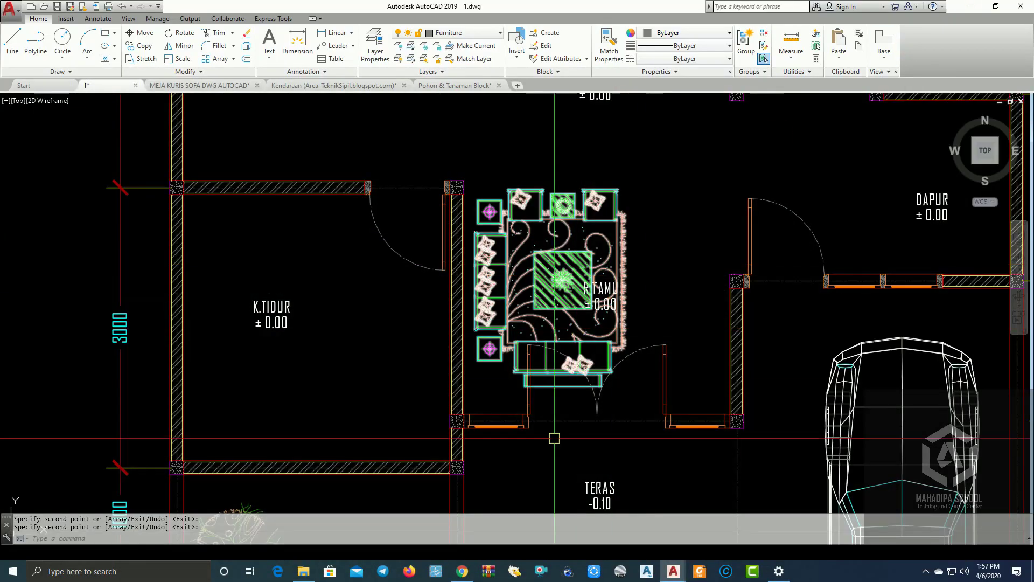
{"action": "left_click", "coordinate": [438, 572]}
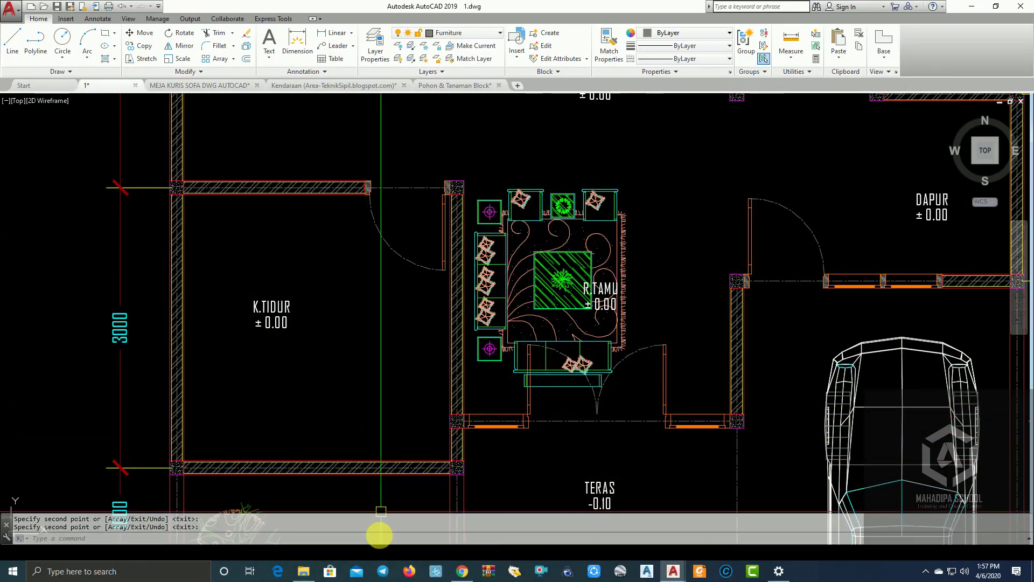
{"action": "left_click", "coordinate": [383, 571]}
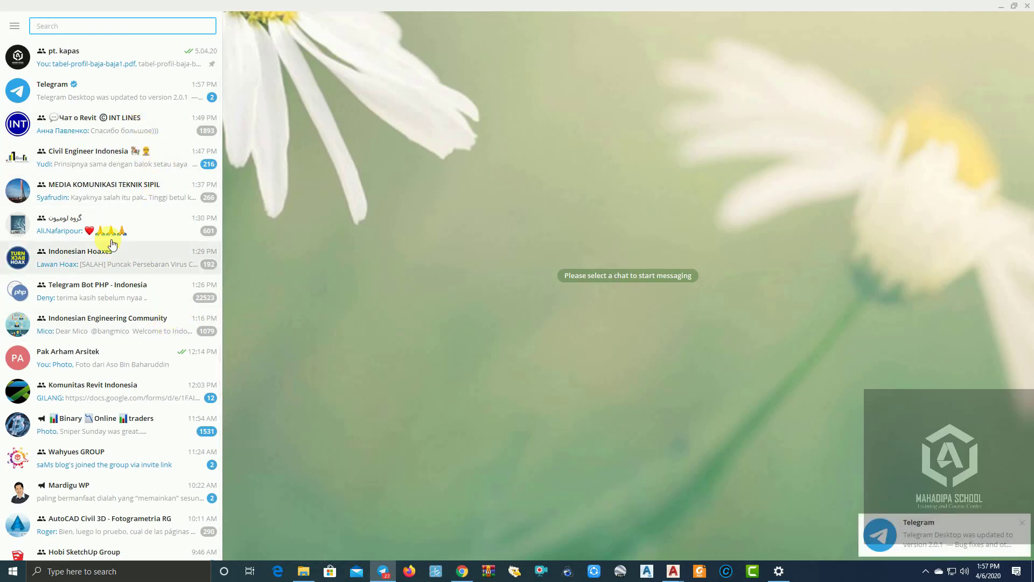
Search the chats for 'ac' and open the Academy Autocad Indonesia group.
{"action": "scroll", "coordinate": [91, 259], "scroll_direction": "down", "scroll_amount": 1}
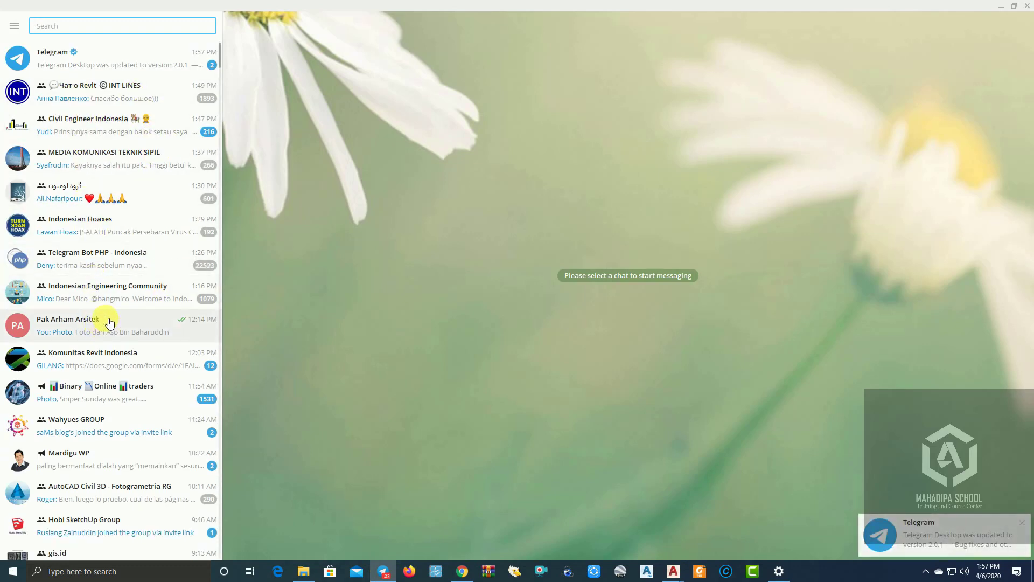
{"action": "scroll", "coordinate": [70, 323], "scroll_direction": "up", "scroll_amount": 1}
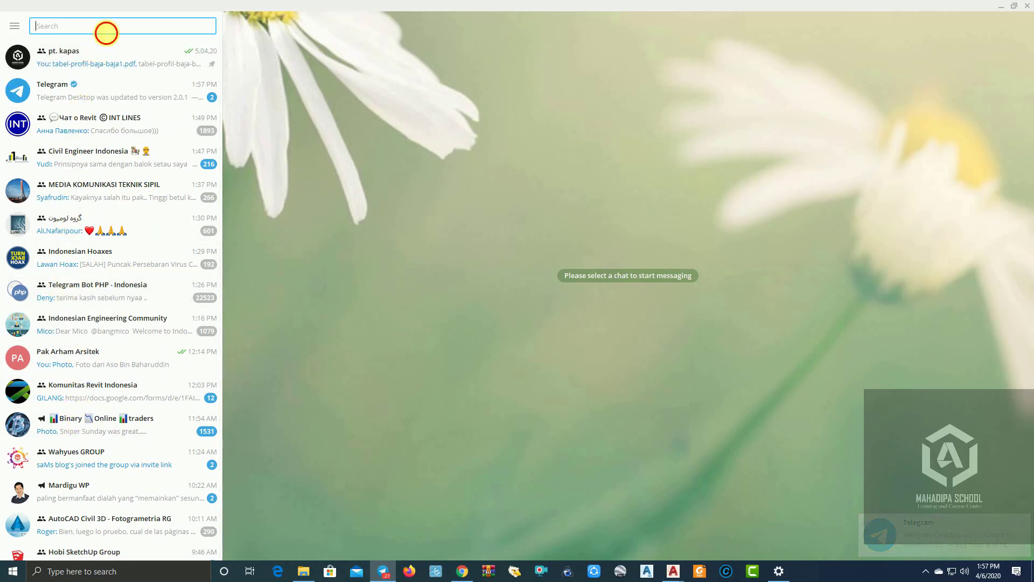
{"action": "type", "text": "ac"}
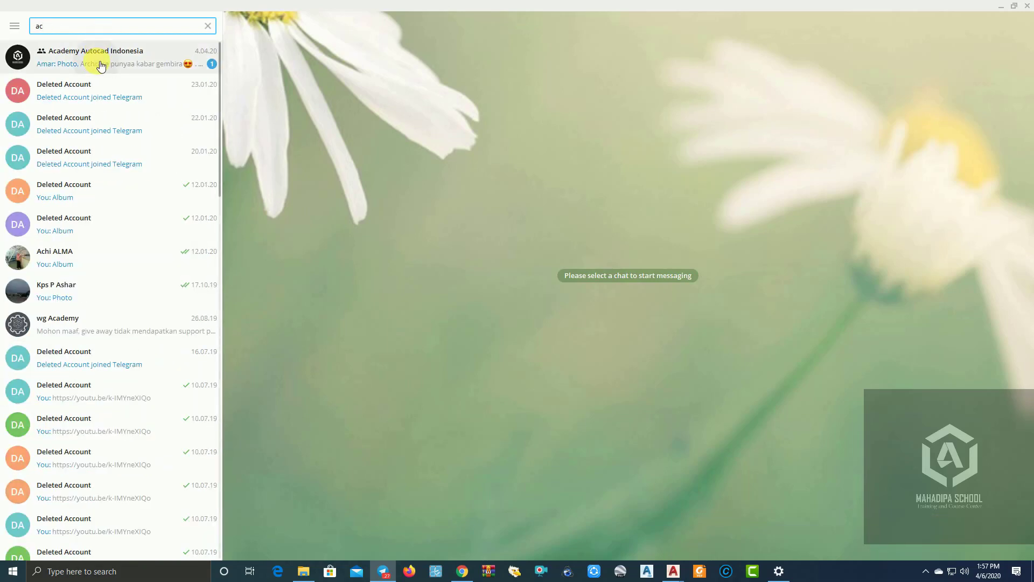
{"action": "left_click", "coordinate": [102, 54]}
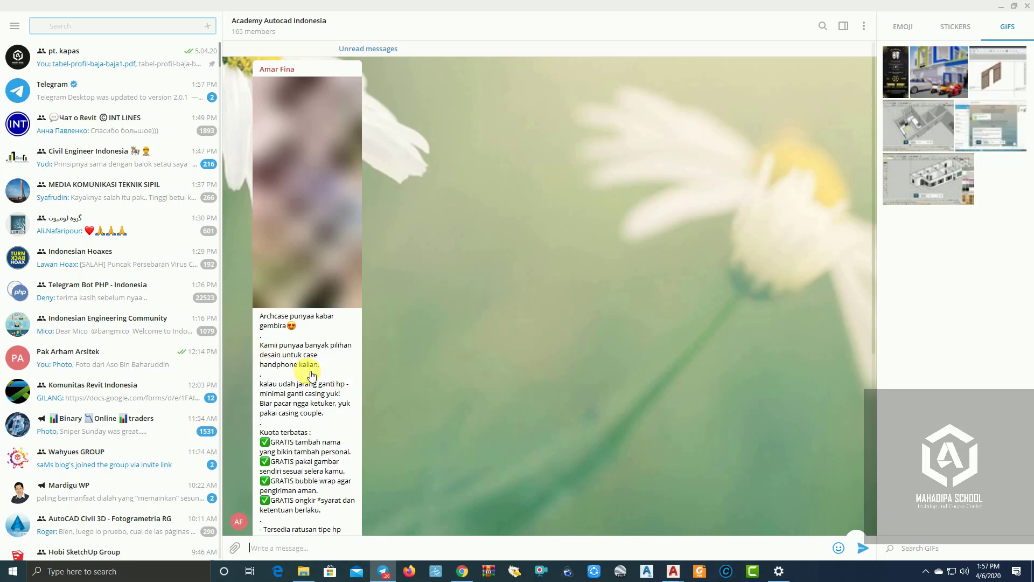
Scroll back through the group's messages, view its shared Files in Group Info, then close the panel.
{"action": "scroll", "coordinate": [318, 375], "scroll_direction": "up", "scroll_amount": 5}
{"action": "scroll", "coordinate": [328, 376], "scroll_direction": "up", "scroll_amount": 4}
{"action": "scroll", "coordinate": [375, 354], "scroll_direction": "up", "scroll_amount": 2}
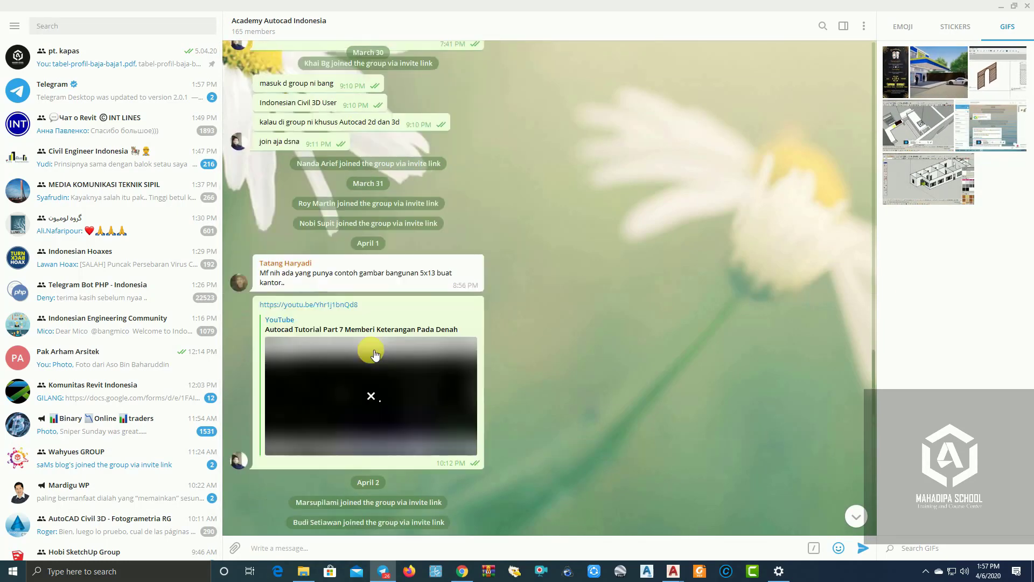
{"action": "scroll", "coordinate": [458, 322], "scroll_direction": "up", "scroll_amount": 1}
{"action": "scroll", "coordinate": [451, 313], "scroll_direction": "up", "scroll_amount": 1}
{"action": "left_click", "coordinate": [265, 31]}
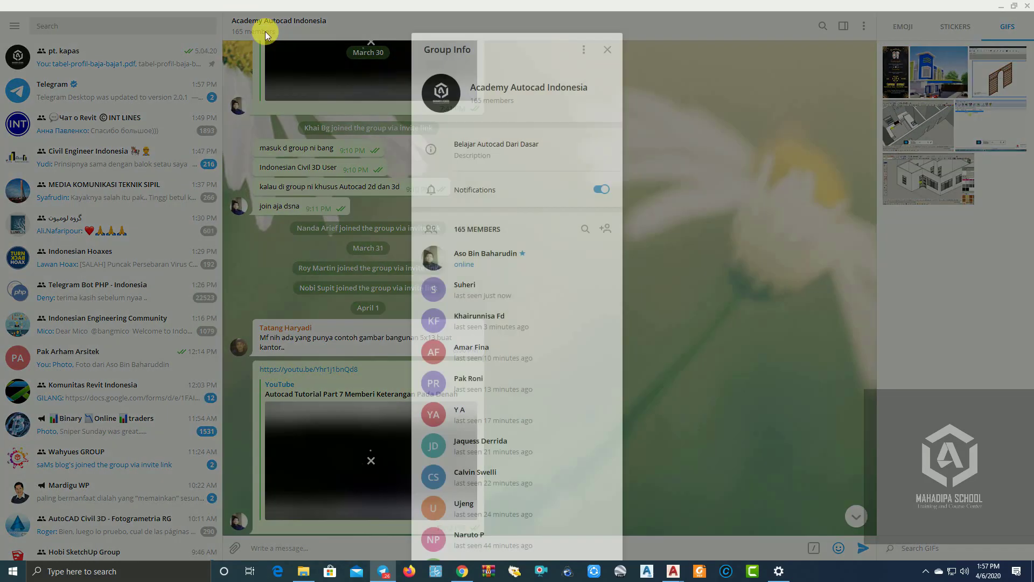
{"action": "left_click", "coordinate": [488, 271]}
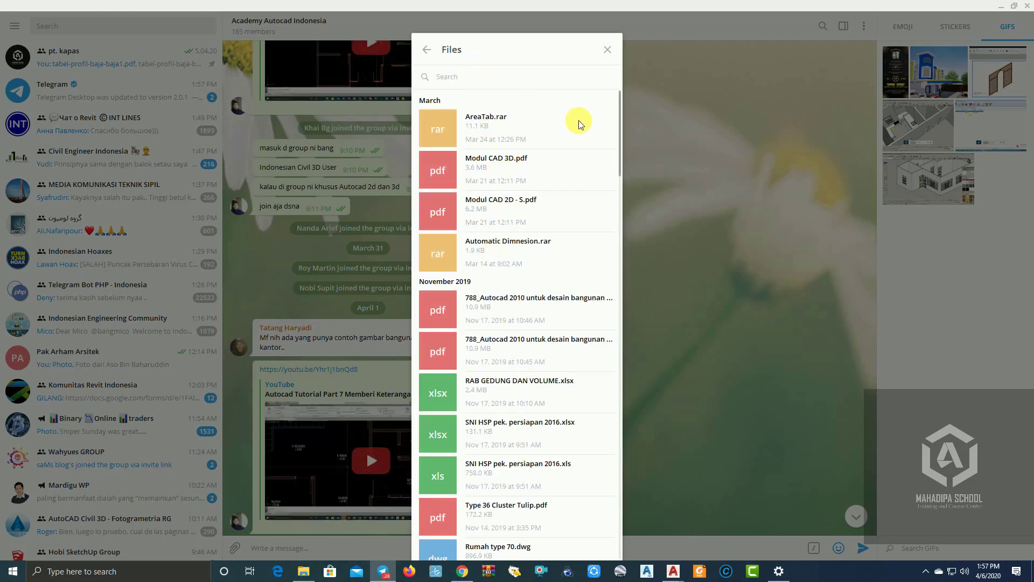
{"action": "left_click", "coordinate": [607, 50]}
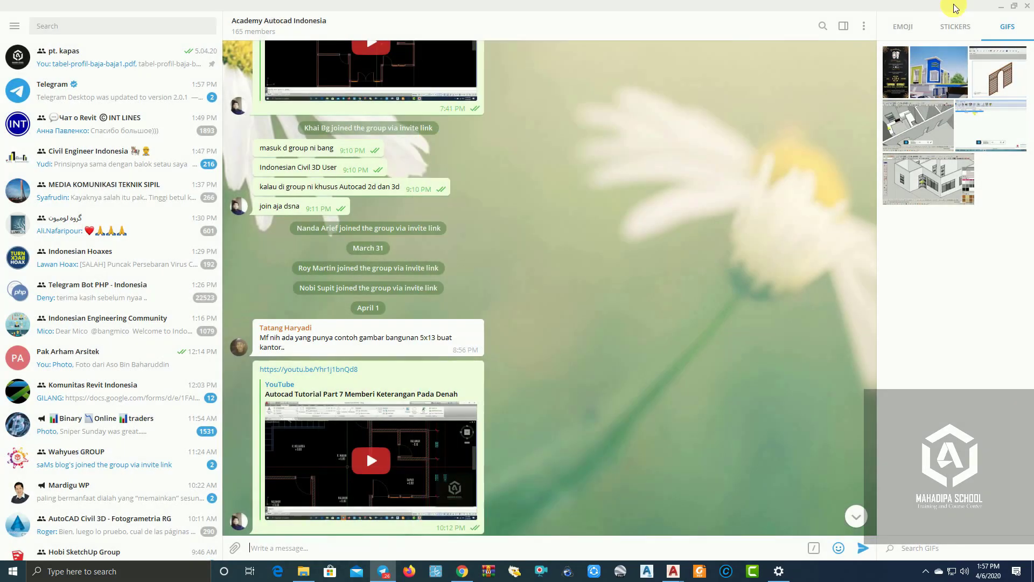
Hide Telegram and pan and zoom across both floor plans, including K.TIDUR and R.TAMU.
{"action": "left_click", "coordinate": [1002, 7]}
{"action": "scroll", "coordinate": [378, 224], "scroll_direction": "down", "scroll_amount": 3}
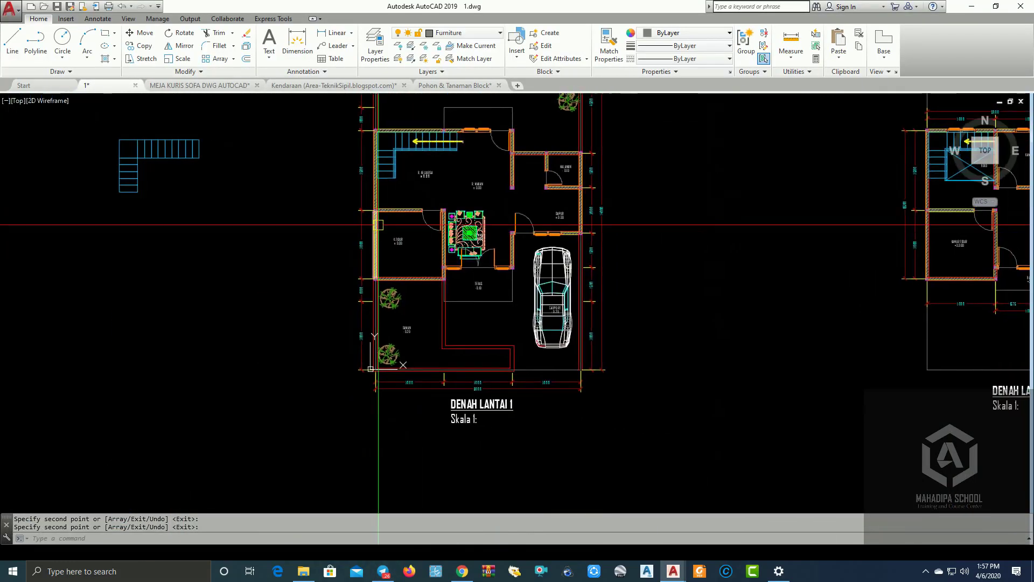
{"action": "middle_click_drag", "start_coordinate": [378, 225], "coordinate": [383, 324]}
{"action": "scroll", "coordinate": [348, 292], "scroll_direction": "up", "scroll_amount": 3}
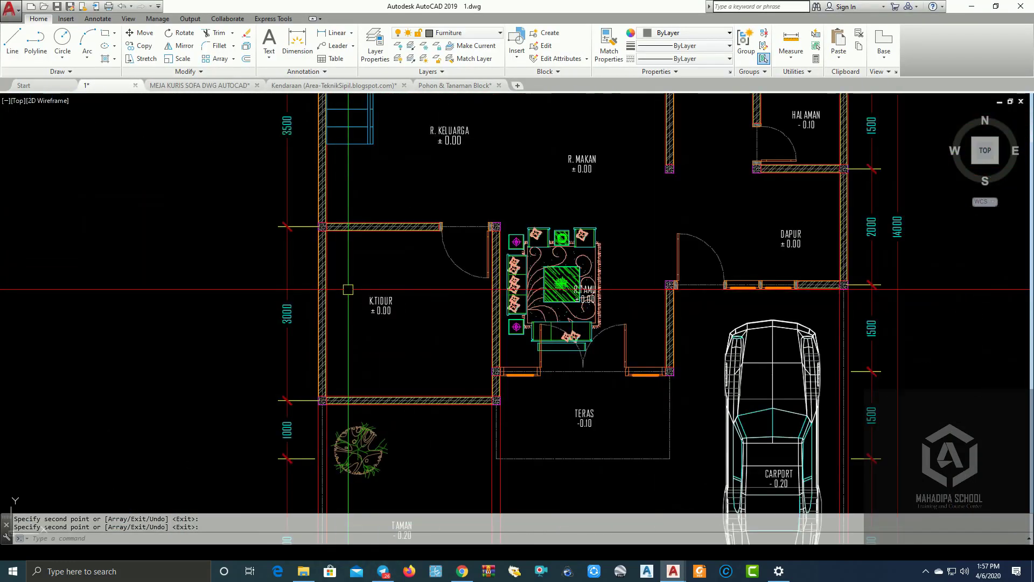
{"action": "mouse_move", "coordinate": [377, 469]}
{"action": "middle_mouse_down"}
{"action": "mouse_move", "coordinate": [381, 397]}
{"action": "mouse_move", "coordinate": [150, 396]}
{"action": "middle_mouse_up"}
{"action": "scroll", "coordinate": [381, 397], "scroll_direction": "down", "scroll_amount": 3}
{"action": "scroll", "coordinate": [748, 258], "scroll_direction": "up", "scroll_amount": 3}
{"action": "scroll", "coordinate": [748, 257], "scroll_direction": "down", "scroll_amount": 2}
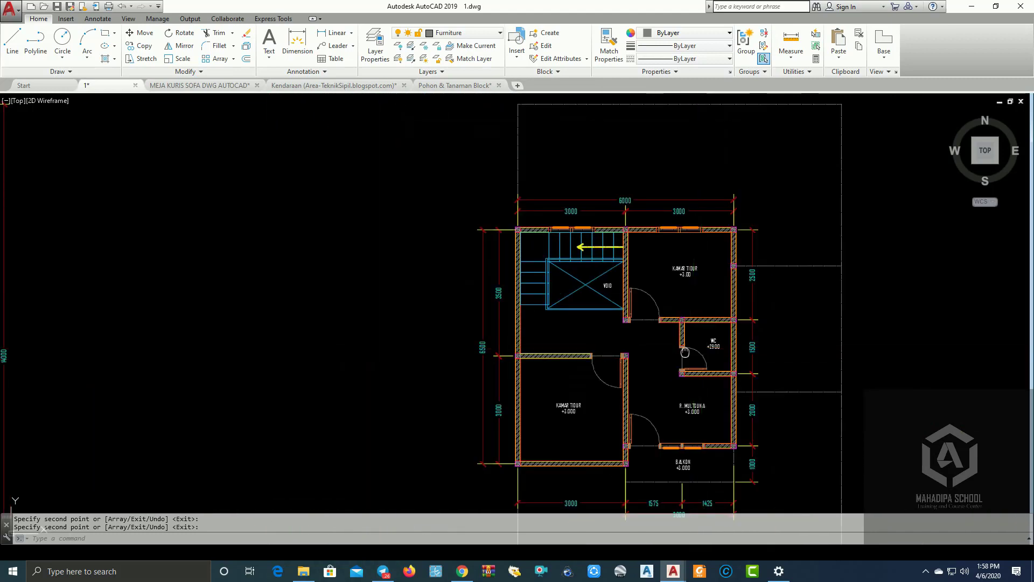
{"action": "scroll", "coordinate": [698, 248], "scroll_direction": "up", "scroll_amount": 1}
{"action": "scroll", "coordinate": [698, 248], "scroll_direction": "up", "scroll_amount": 1}
{"action": "scroll", "coordinate": [698, 248], "scroll_direction": "up", "scroll_amount": 2}
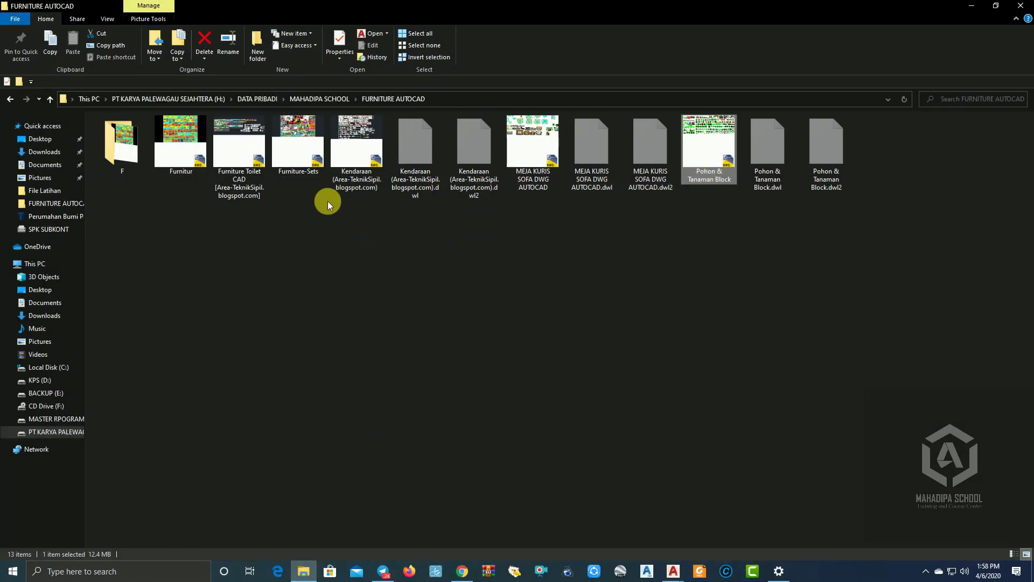
Open Furniture Toilet CAD.dwg ignoring missing SHX fonts, browse its blocks, then return to the 1* house plan.
{"action": "double_click", "coordinate": [239, 162]}
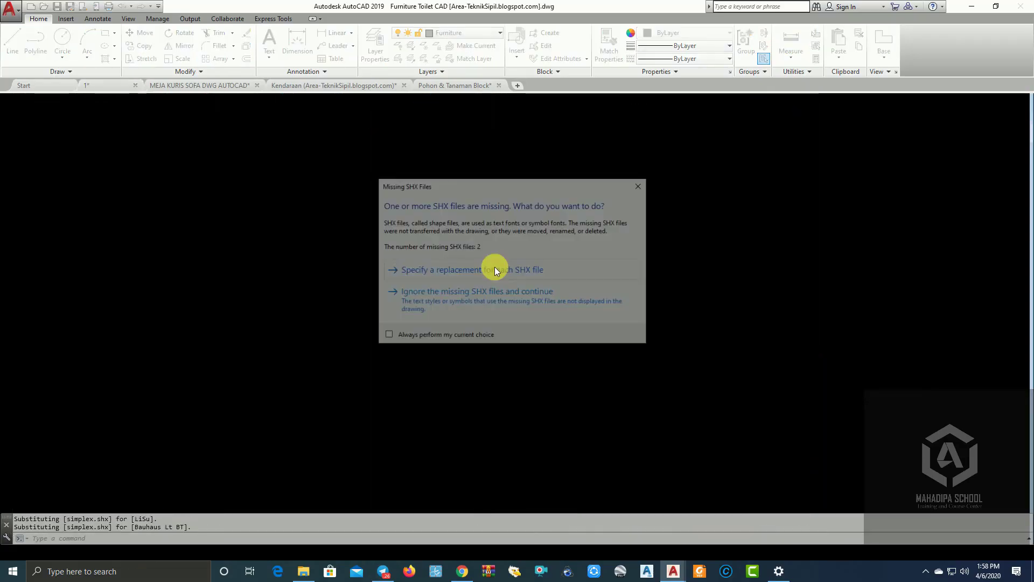
{"action": "left_click", "coordinate": [425, 293]}
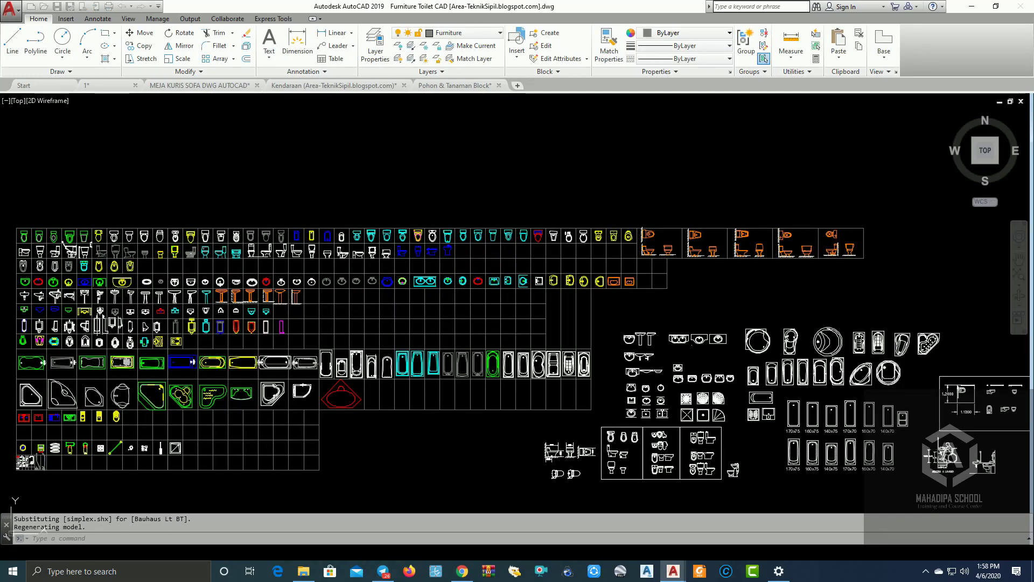
{"action": "scroll", "coordinate": [300, 277], "scroll_direction": "up", "scroll_amount": 4}
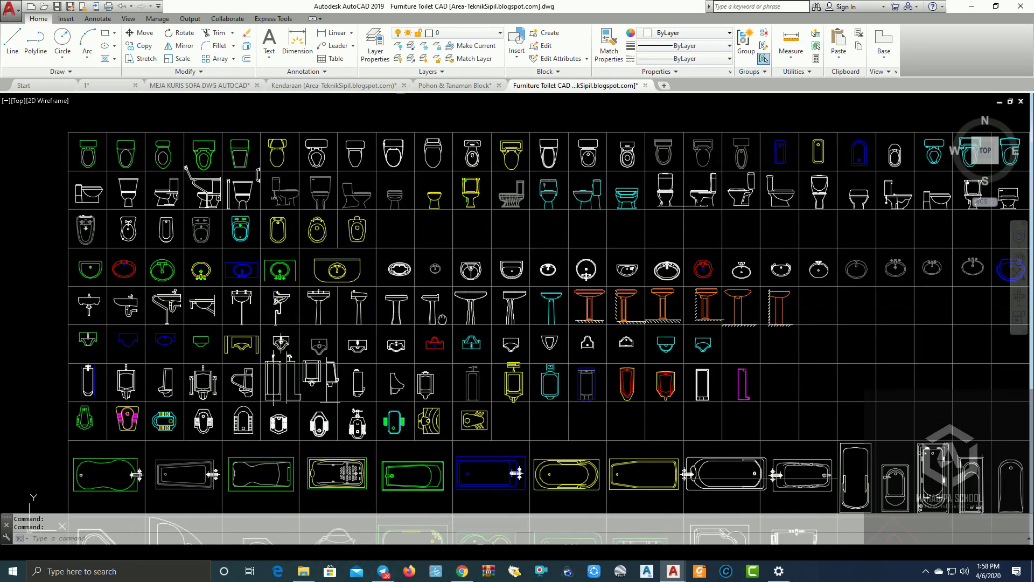
{"action": "mouse_move", "coordinate": [300, 277]}
{"action": "middle_mouse_down"}
{"action": "mouse_move", "coordinate": [474, 306]}
{"action": "mouse_move", "coordinate": [366, 294]}
{"action": "mouse_move", "coordinate": [484, 302]}
{"action": "middle_mouse_up"}
{"action": "scroll", "coordinate": [474, 305], "scroll_direction": "down", "scroll_amount": 2}
{"action": "scroll", "coordinate": [366, 294], "scroll_direction": "down", "scroll_amount": 3}
{"action": "scroll", "coordinate": [484, 302], "scroll_direction": "up", "scroll_amount": 2}
{"action": "scroll", "coordinate": [485, 302], "scroll_direction": "up", "scroll_amount": 2}
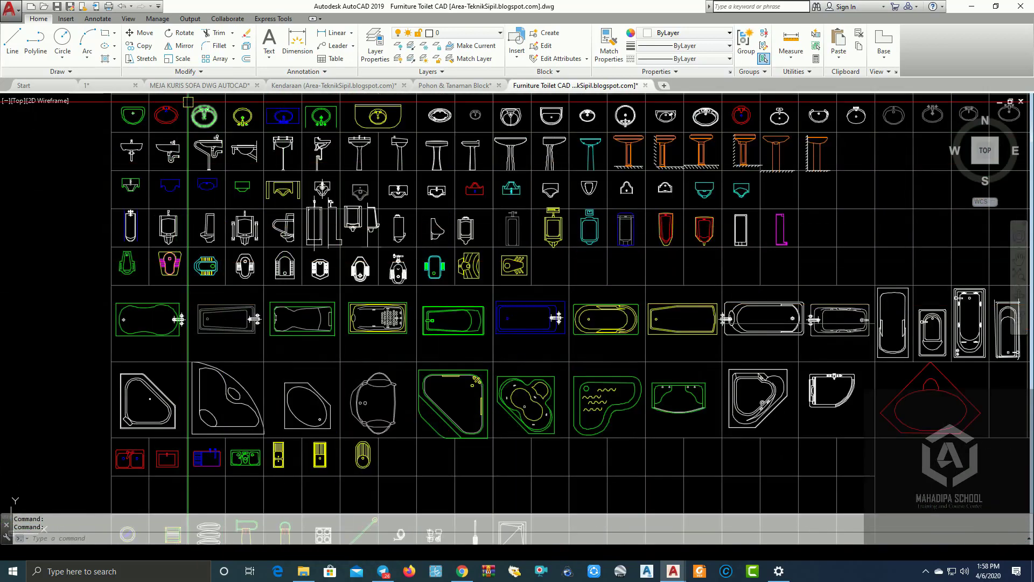
{"action": "left_click", "coordinate": [186, 86]}
{"action": "left_click", "coordinate": [100, 90]}
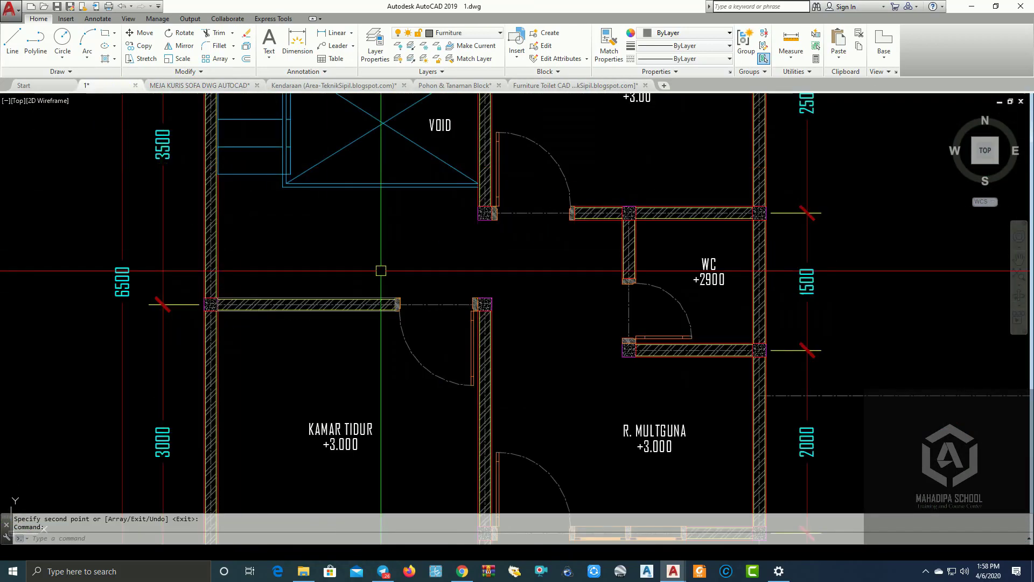
{"action": "scroll", "coordinate": [394, 307], "scroll_direction": "down", "scroll_amount": 3}
{"action": "mouse_move", "coordinate": [431, 296]}
{"action": "middle_mouse_down"}
{"action": "mouse_move", "coordinate": [395, 307]}
{"action": "mouse_move", "coordinate": [781, 318]}
{"action": "middle_mouse_up"}
{"action": "scroll", "coordinate": [313, 343], "scroll_direction": "up", "scroll_amount": 5}
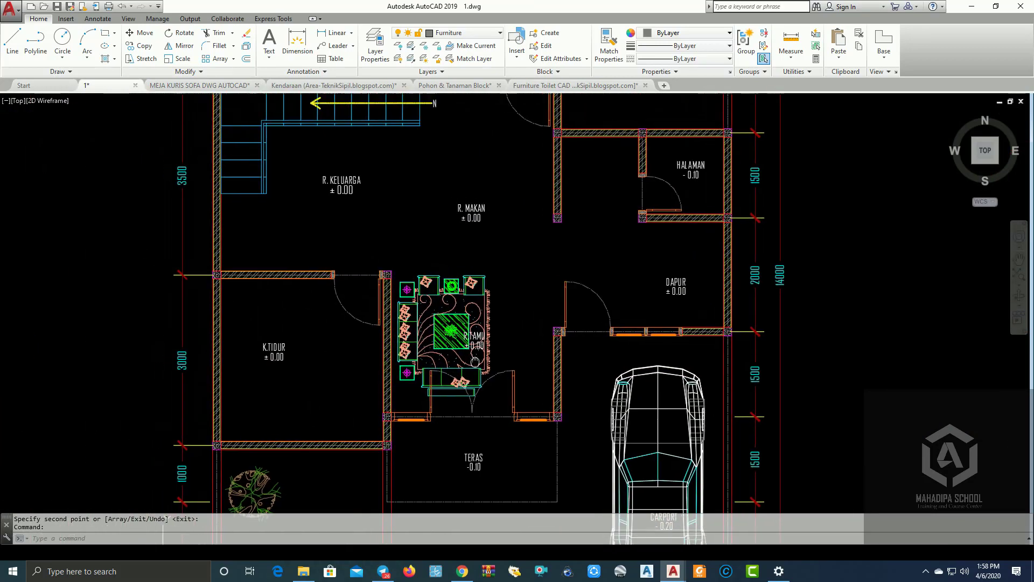
{"action": "middle_click_drag", "start_coordinate": [314, 344], "coordinate": [396, 406]}
{"action": "scroll", "coordinate": [233, 370], "scroll_direction": "down", "scroll_amount": 5}
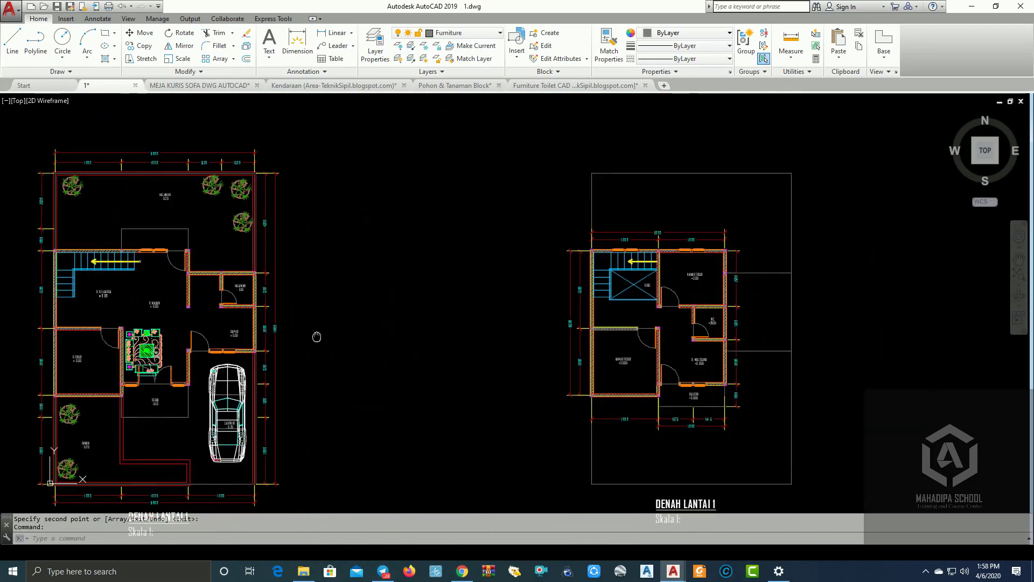
{"action": "middle_click_drag", "start_coordinate": [316, 335], "coordinate": [458, 307]}
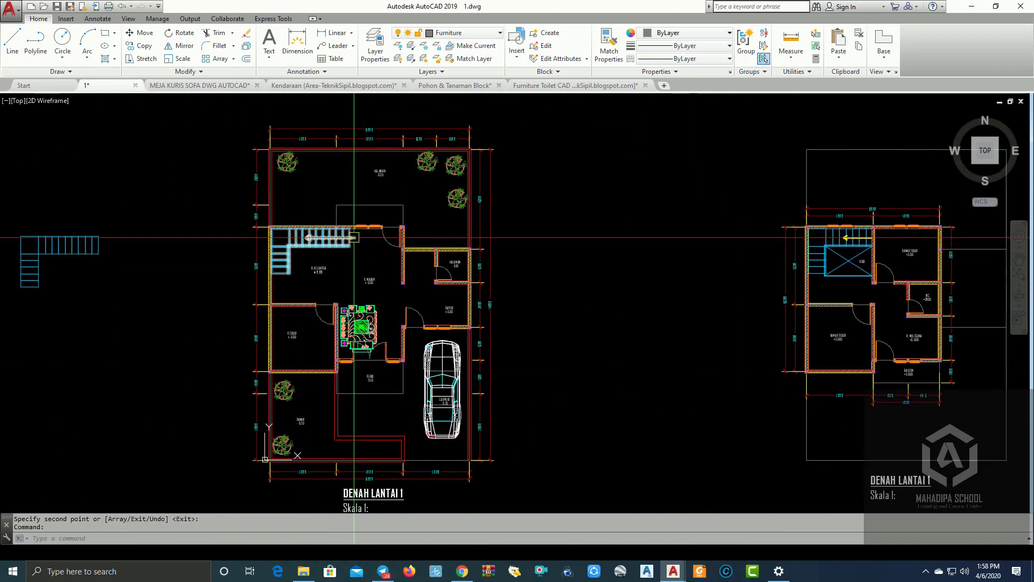
{"action": "middle_click_drag", "start_coordinate": [354, 237], "coordinate": [430, 329]}
{"action": "scroll", "coordinate": [583, 332], "scroll_direction": "up", "scroll_amount": 3}
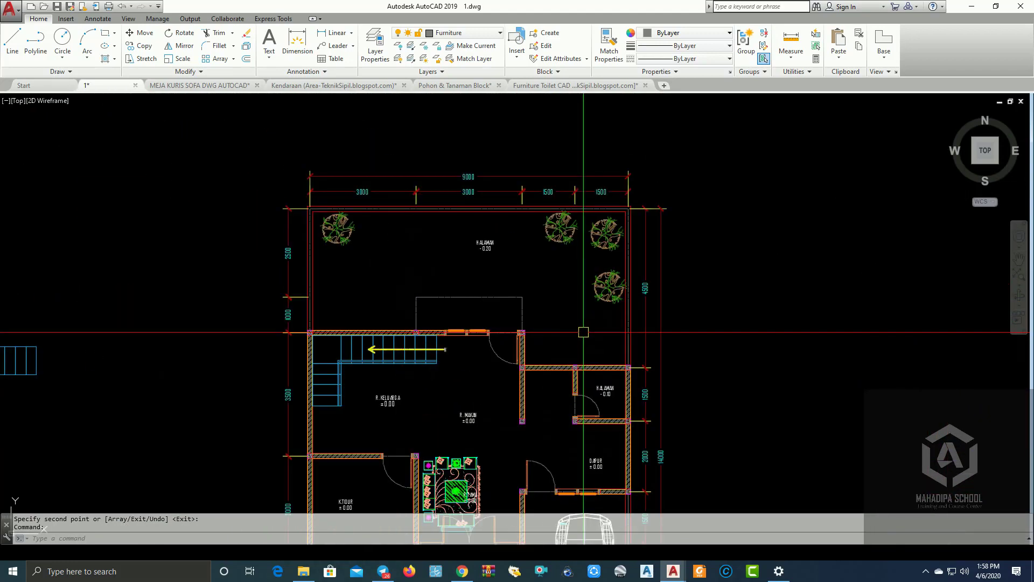
{"action": "scroll", "coordinate": [365, 273], "scroll_direction": "up", "scroll_amount": 2}
{"action": "middle_click_drag", "start_coordinate": [298, 246], "coordinate": [221, 262]}
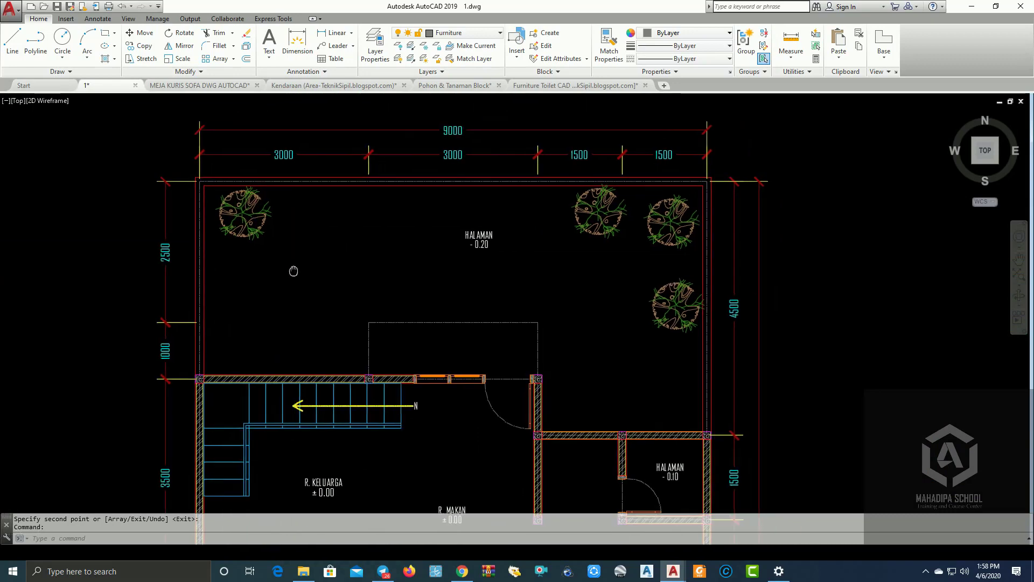